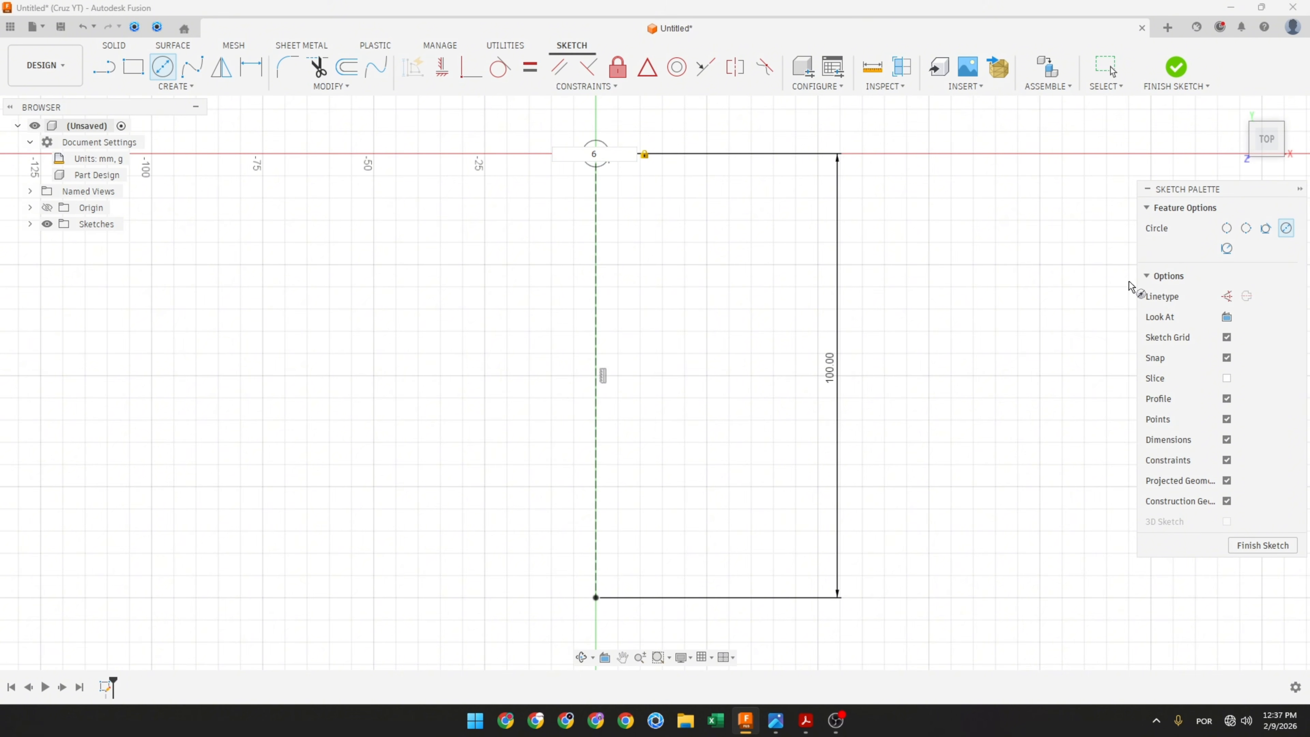
Step: Place a 6 mm circle at the top end of the vertical line and a 10 mm circle centred at its bottom end
key(Return)
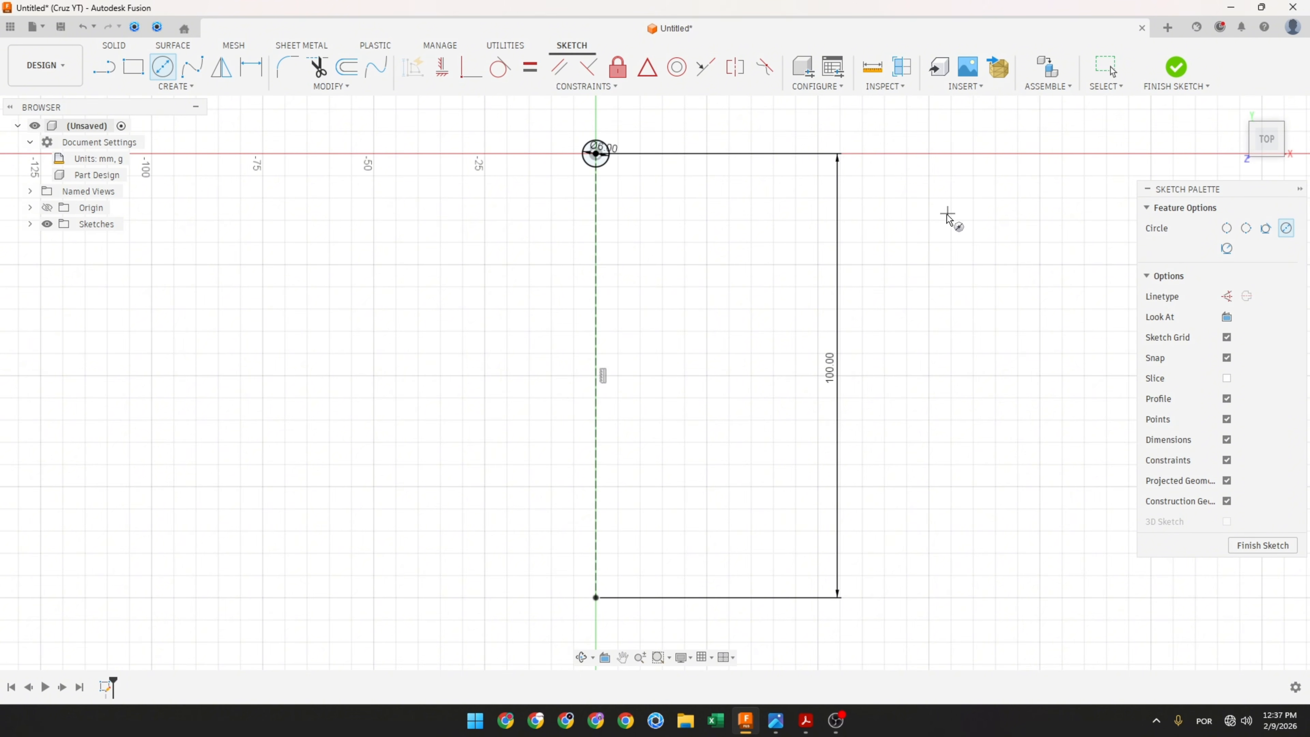
click(596, 598)
text(10)
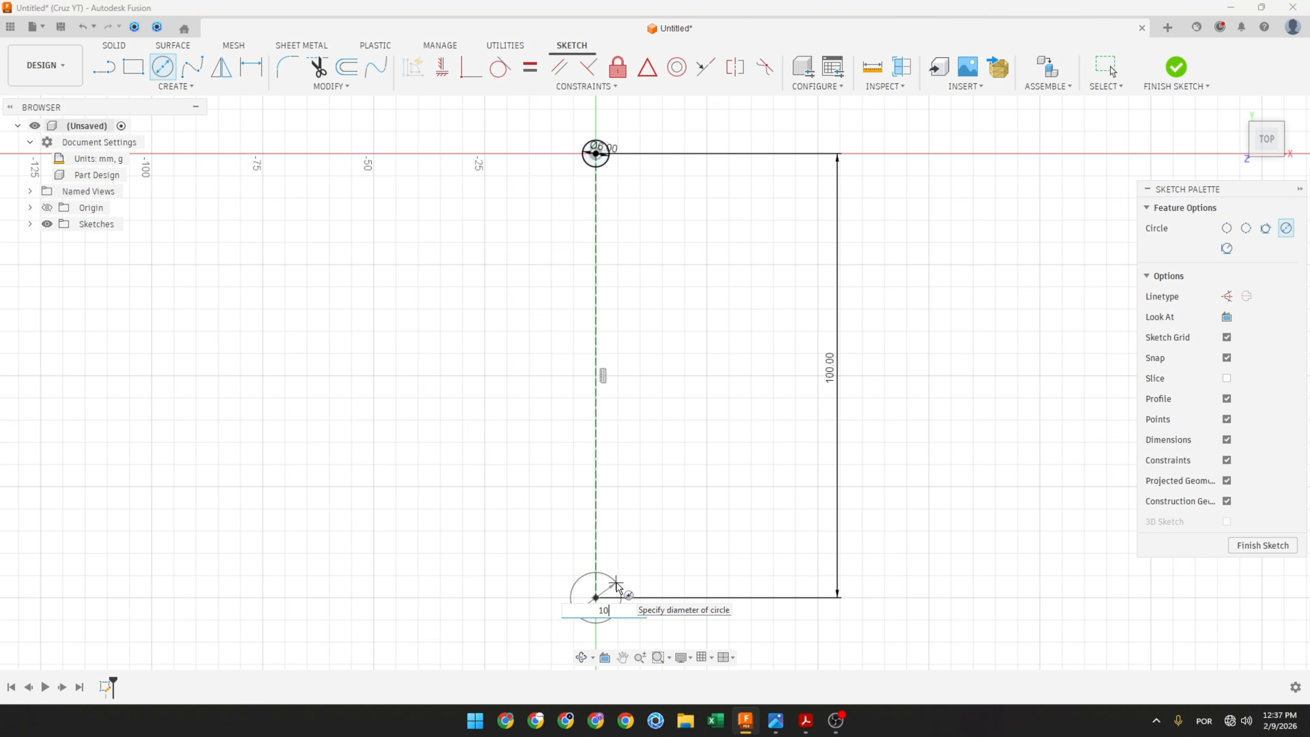
key(Return)
key(Escape)
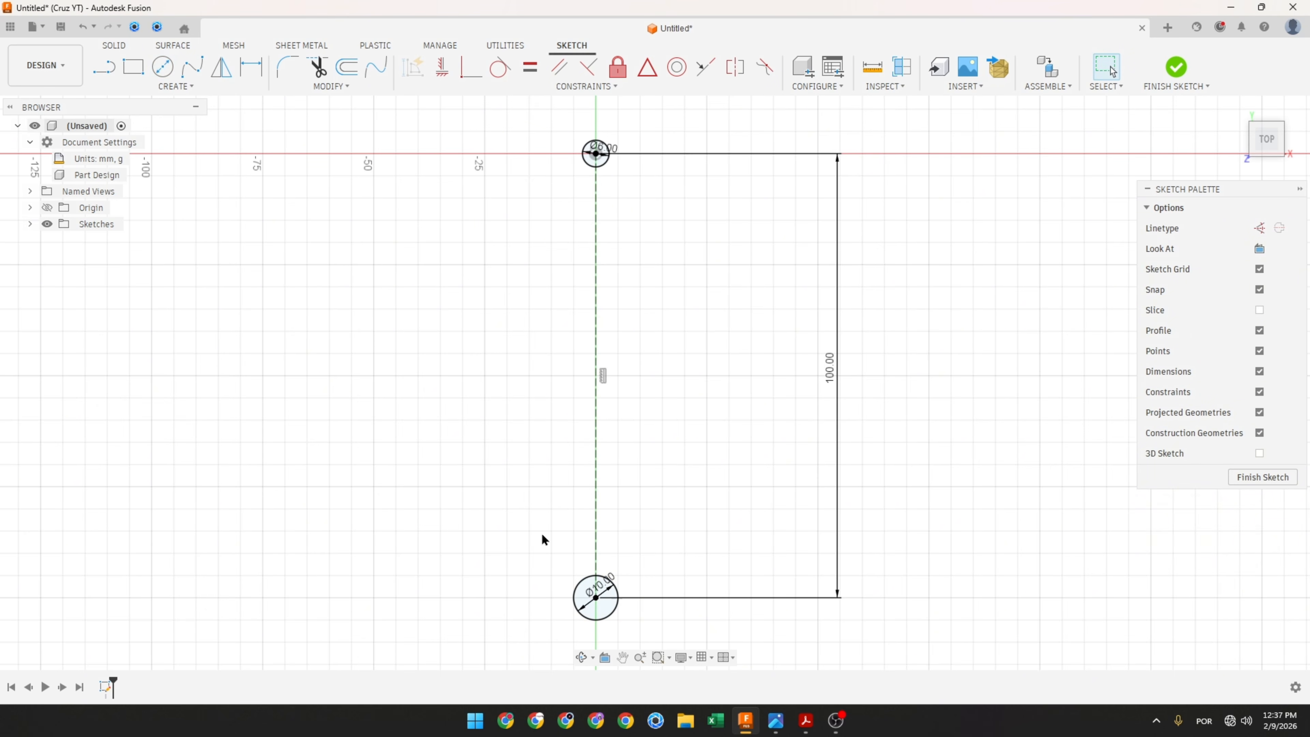
Step: Move the 10 mm and 6 mm diameter dimension labels outward beside their circles
drag(602, 584, 656, 618)
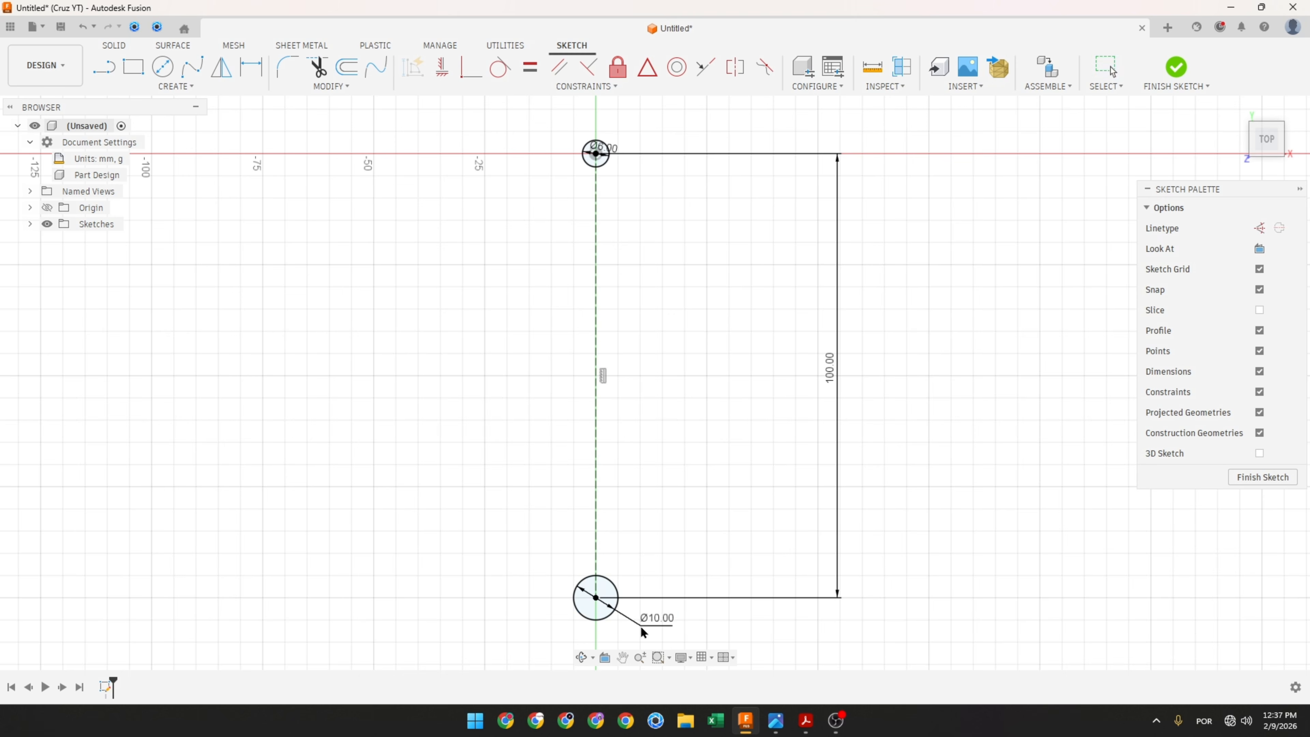
drag(601, 165, 658, 127)
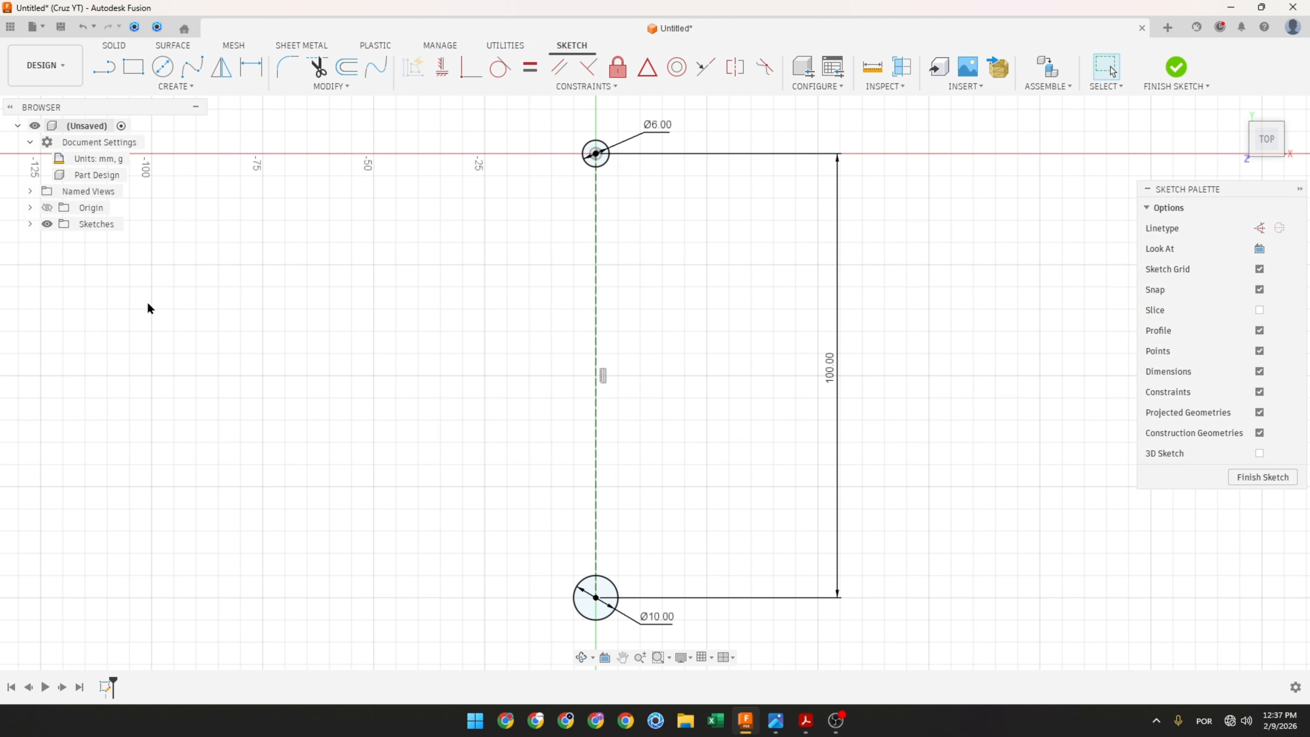
Step: Switch to the reference PDF and mark arc C and the R150 dimension with the pen
key(alt+Tab)
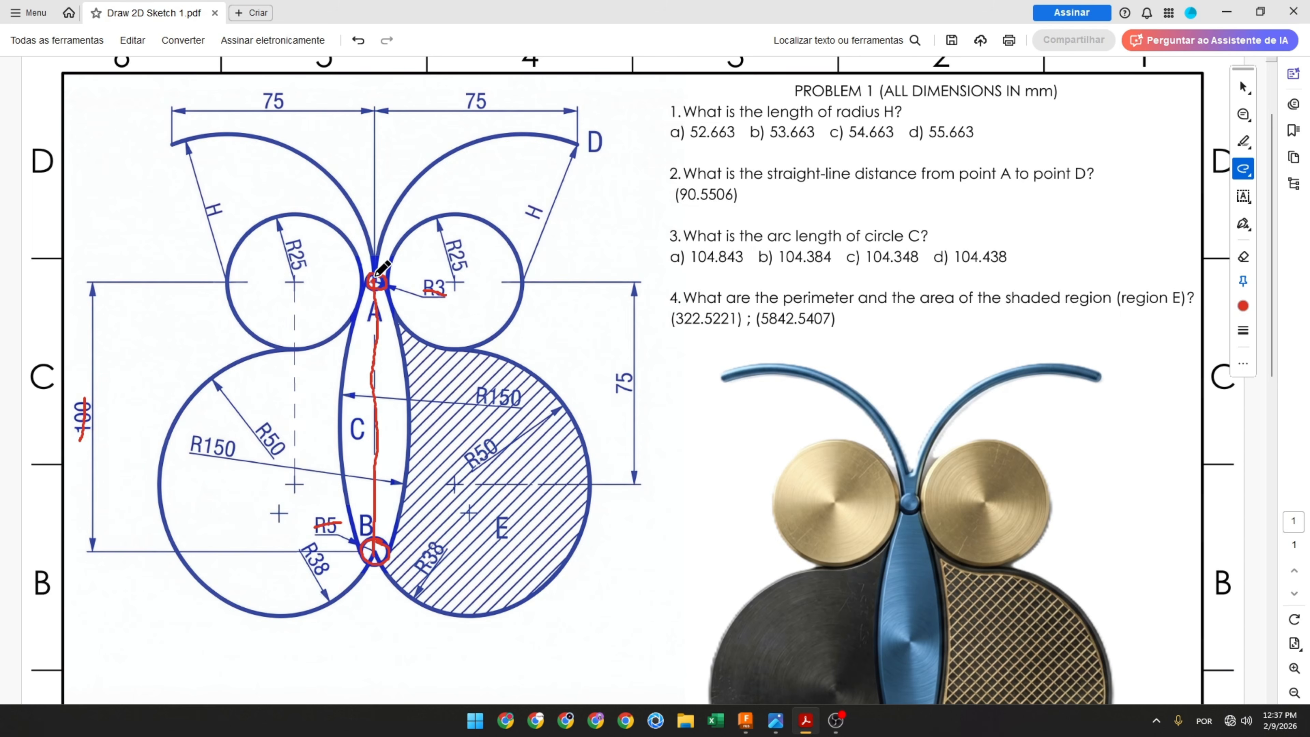
mouse_move(372, 277)
mouse_down()
mouse_move(338, 402)
mouse_move(346, 501)
mouse_move(365, 548)
mouse_up()
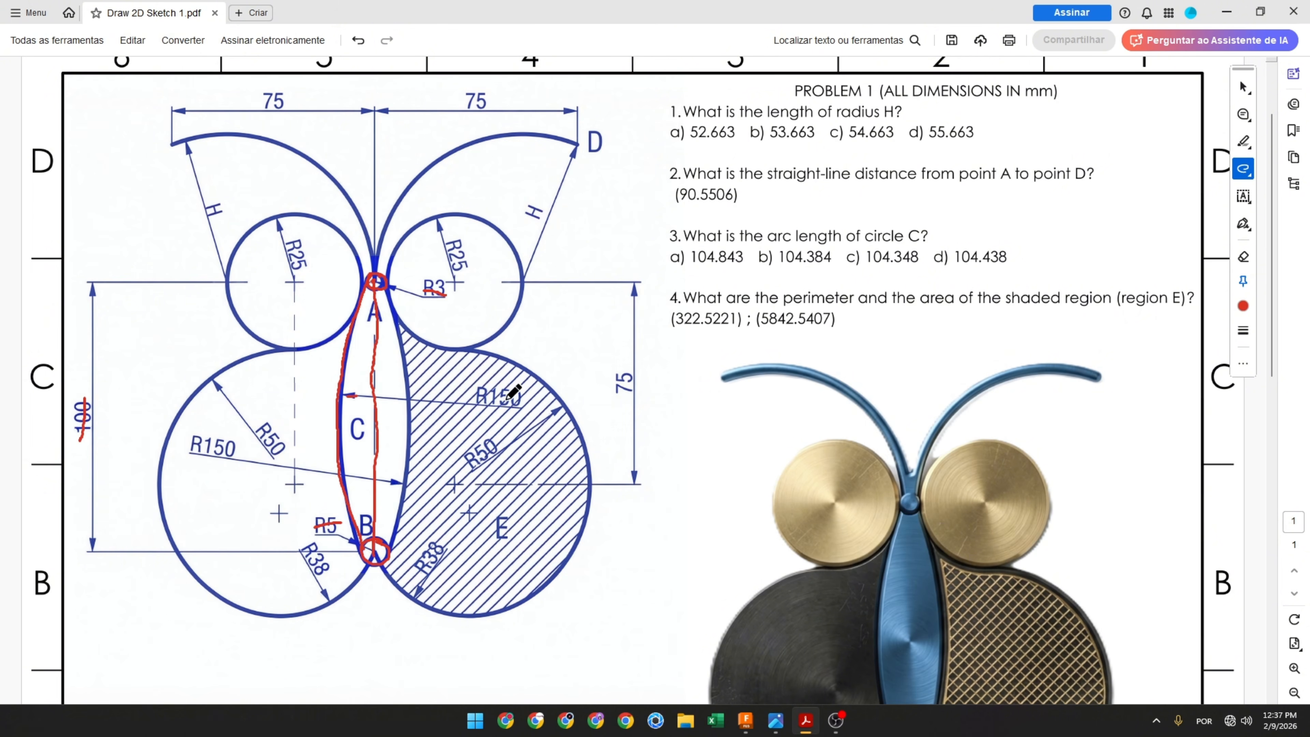
drag(472, 395, 519, 400)
Step: Draw a three-point arc from the top circle to the bottom circle, bulging left of the centre line
key(alt+Tab)
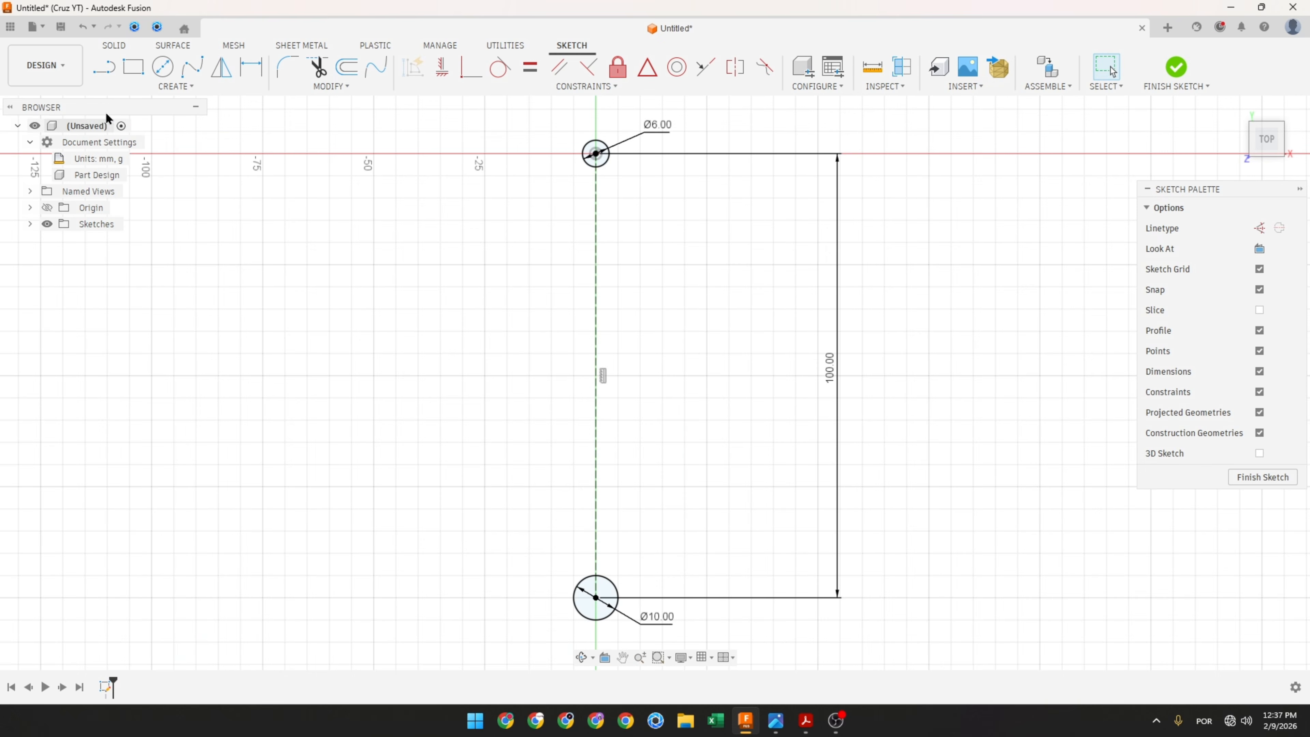
click(175, 85)
mouse_move(174, 159)
click(258, 156)
click(587, 154)
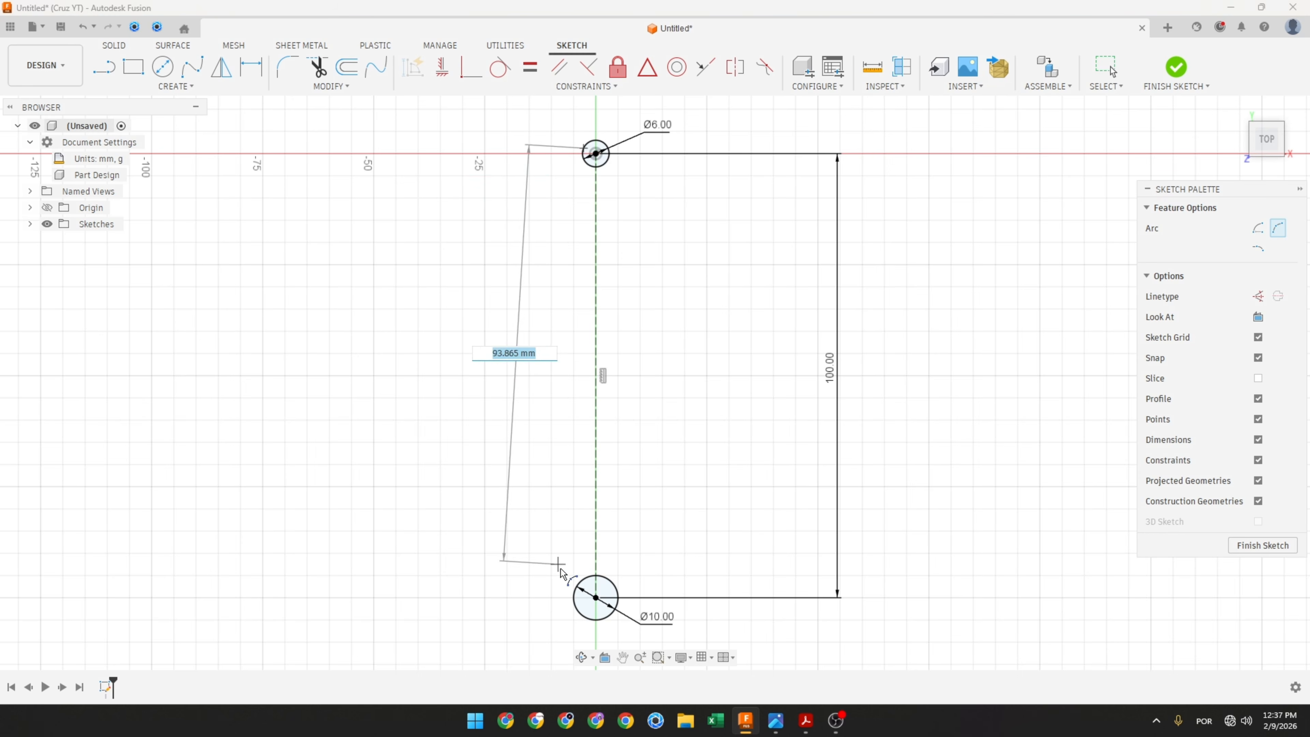
click(574, 604)
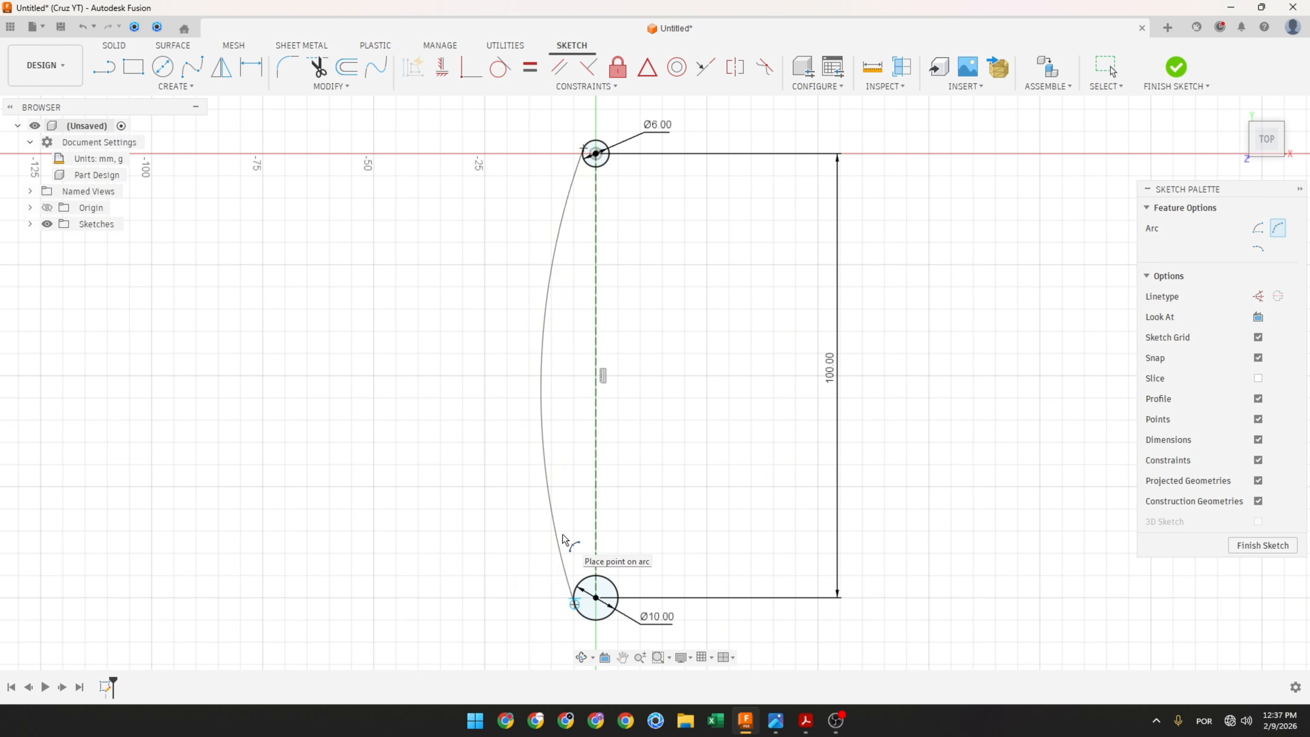
click(561, 541)
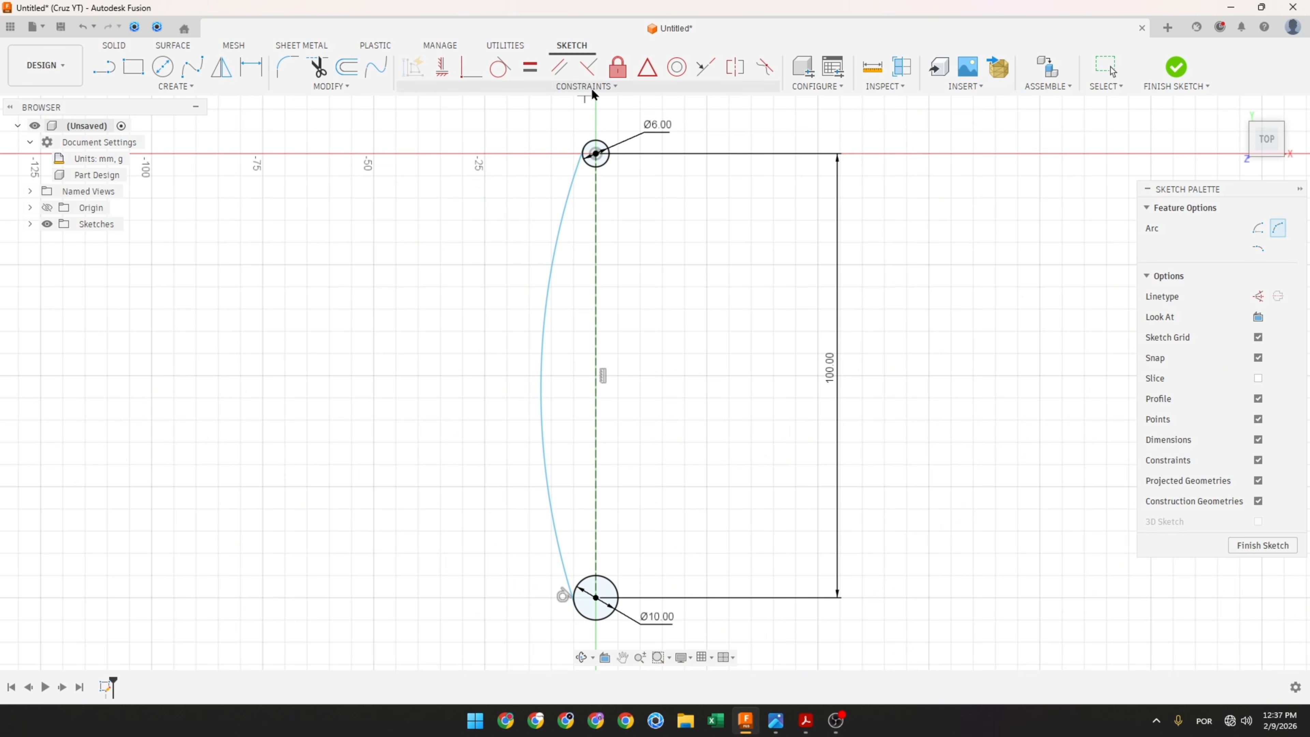
Step: Make the arc tangent to the top 6 mm circle
click(499, 67)
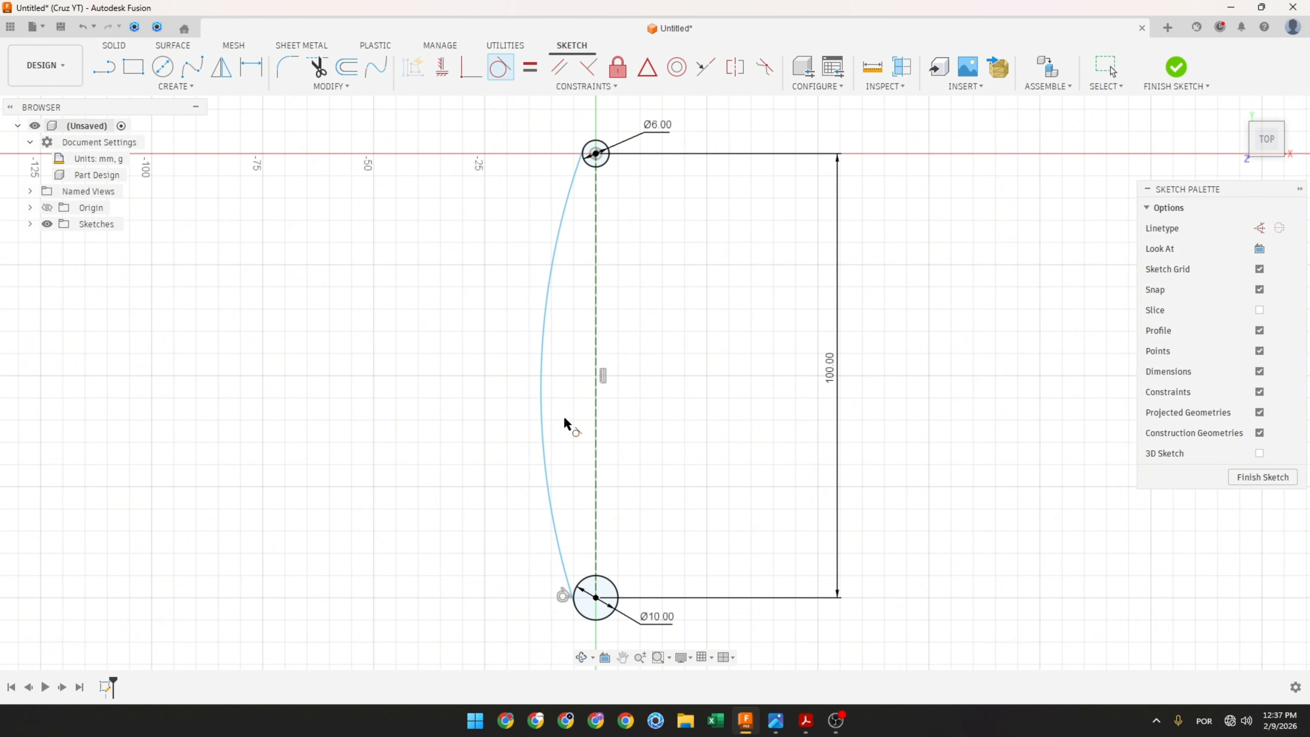
click(568, 180)
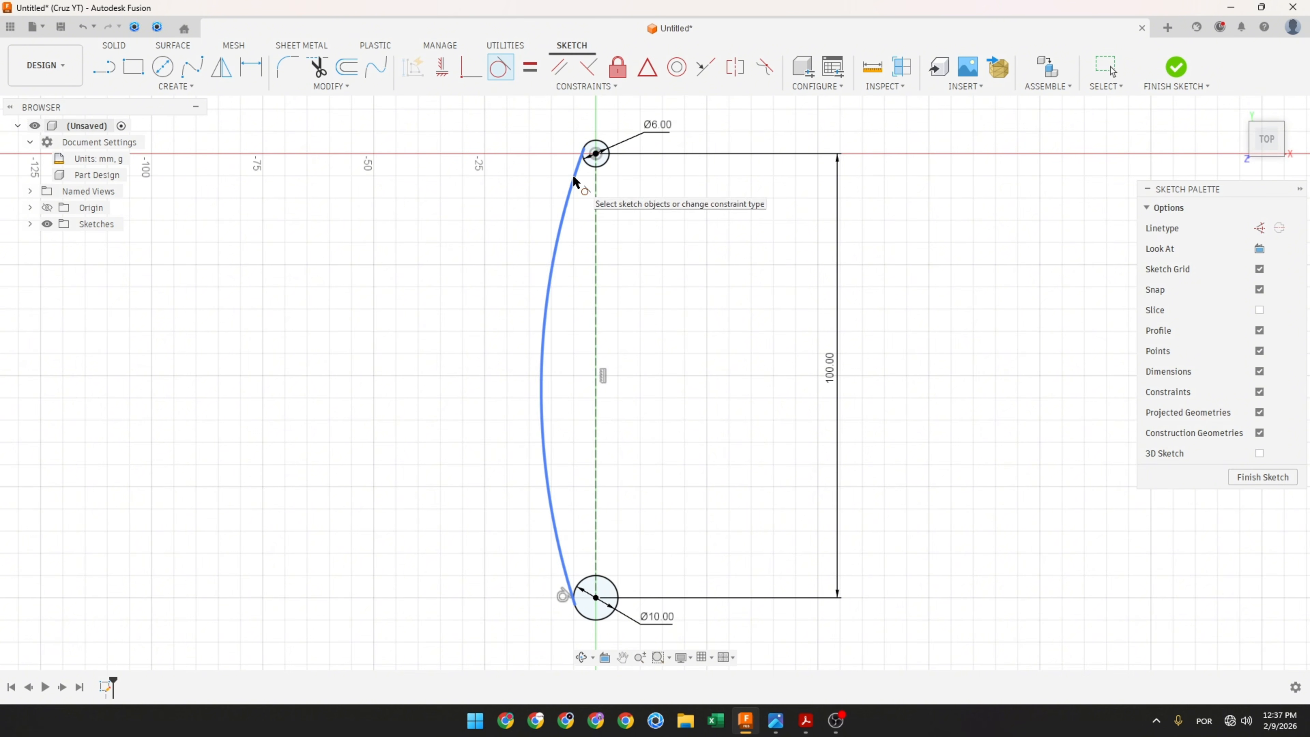
click(586, 144)
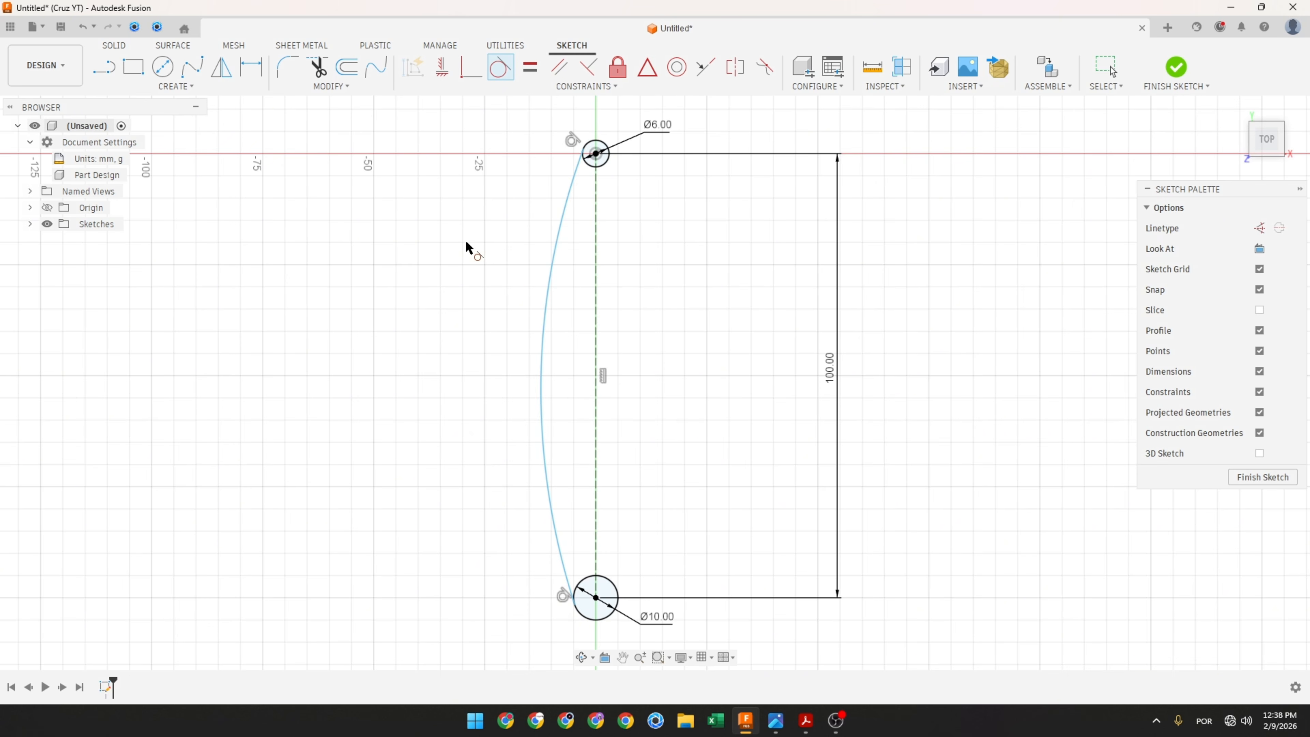
key(Escape)
Step: Dimension the arc's radius as 150 mm
click(252, 66)
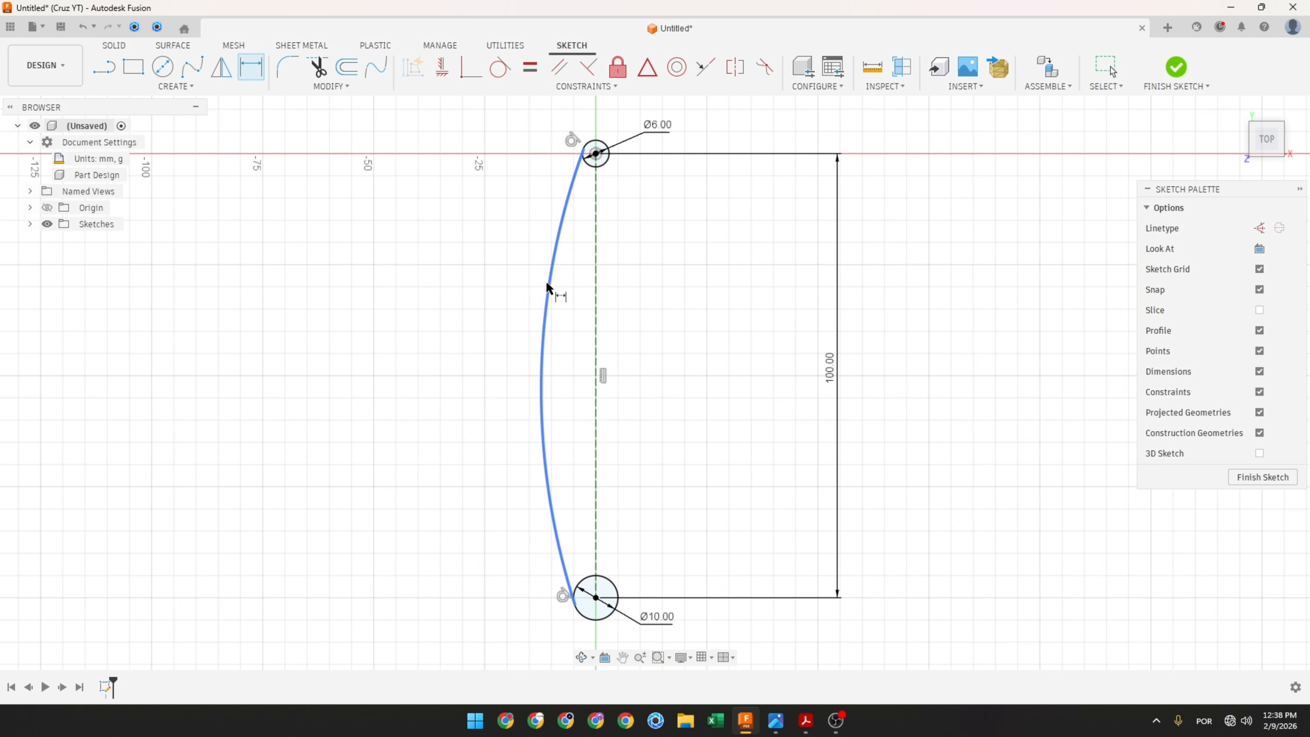
click(550, 295)
click(680, 329)
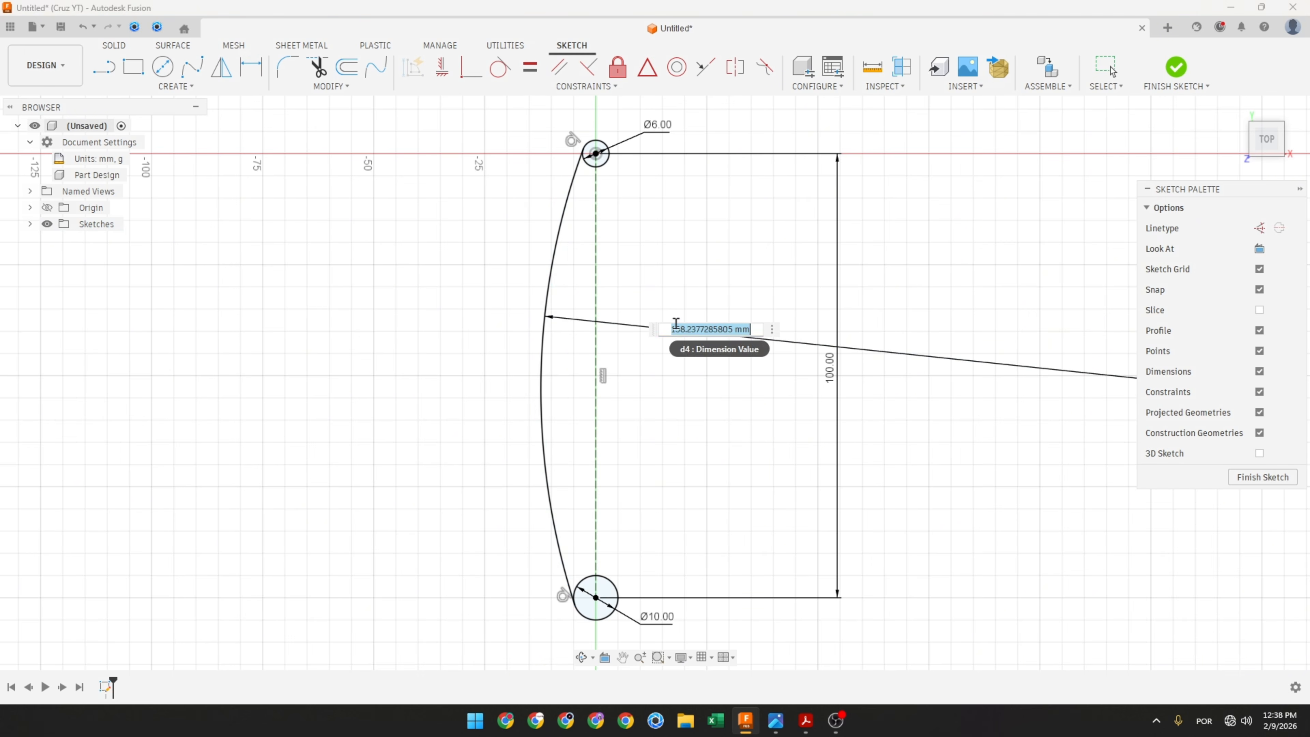
text(15)
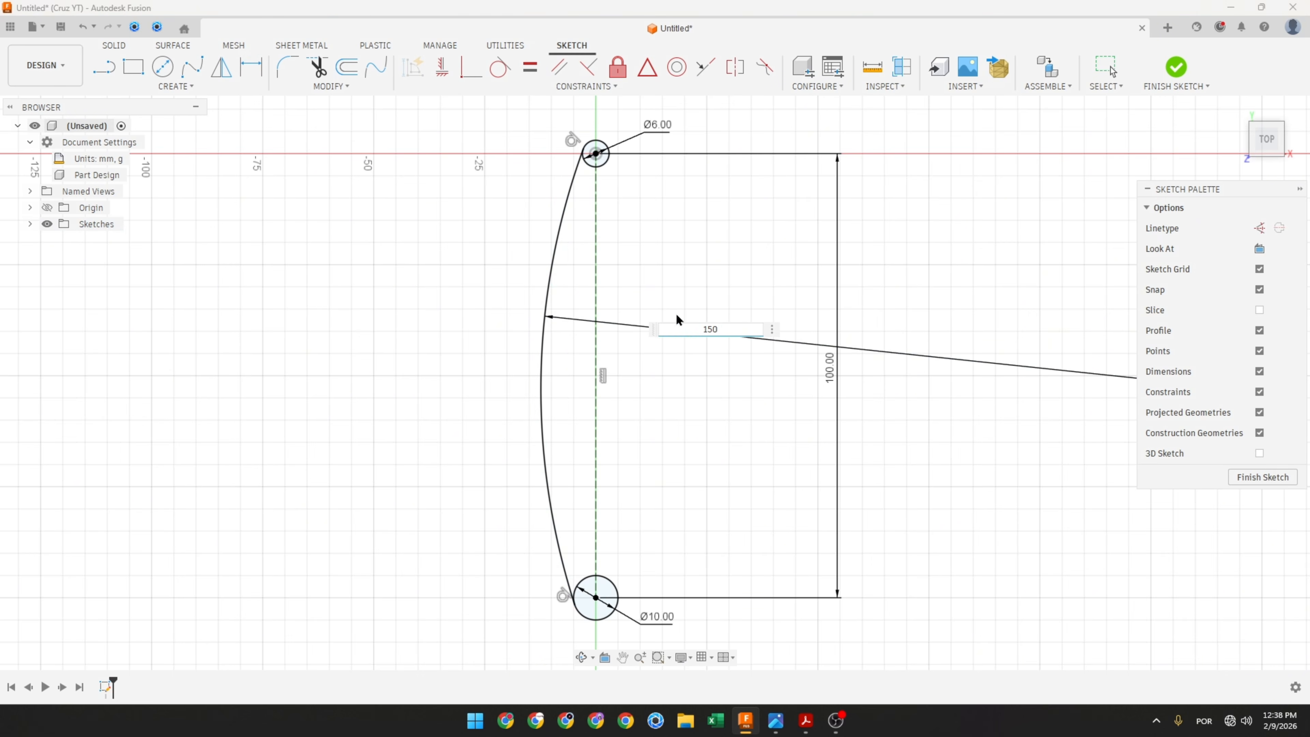
text(0)
key(Return)
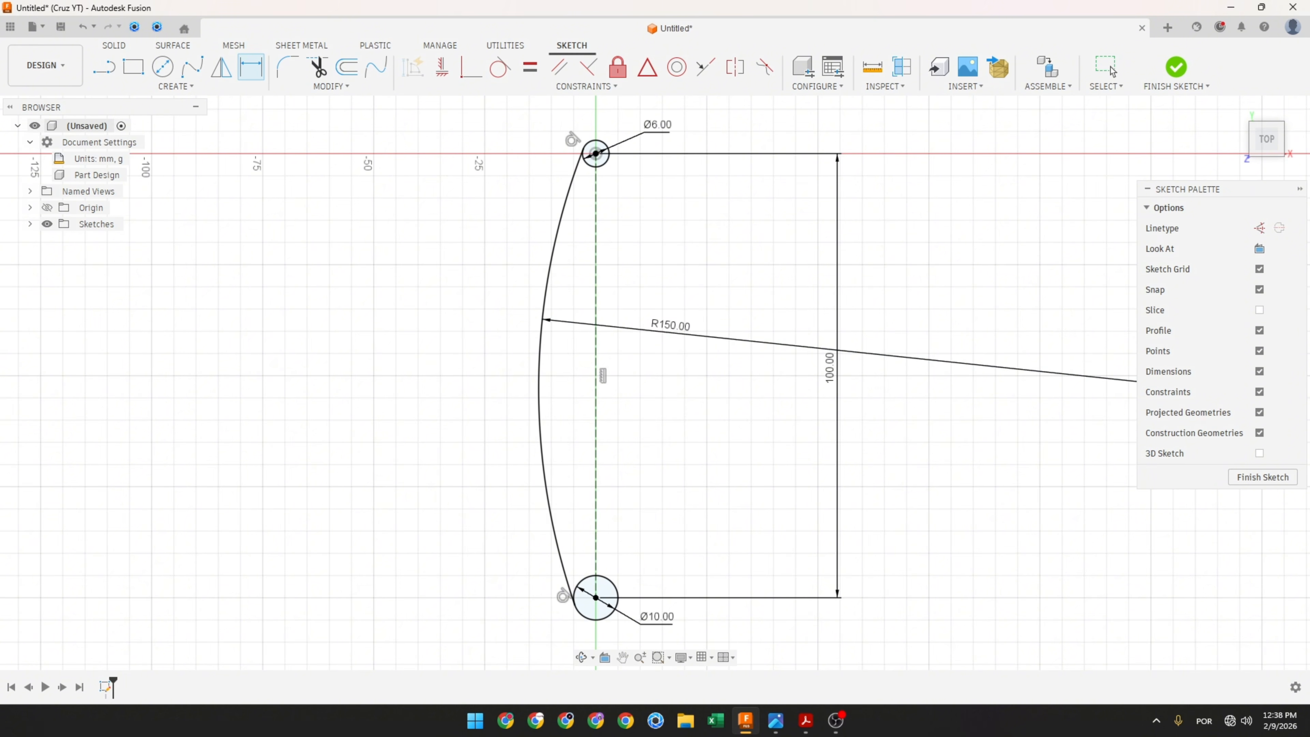
Step: In the reference PDF, mark the left R25 circle and the R150 arc with pen annotations, then return to the sketch
key(alt+Tab)
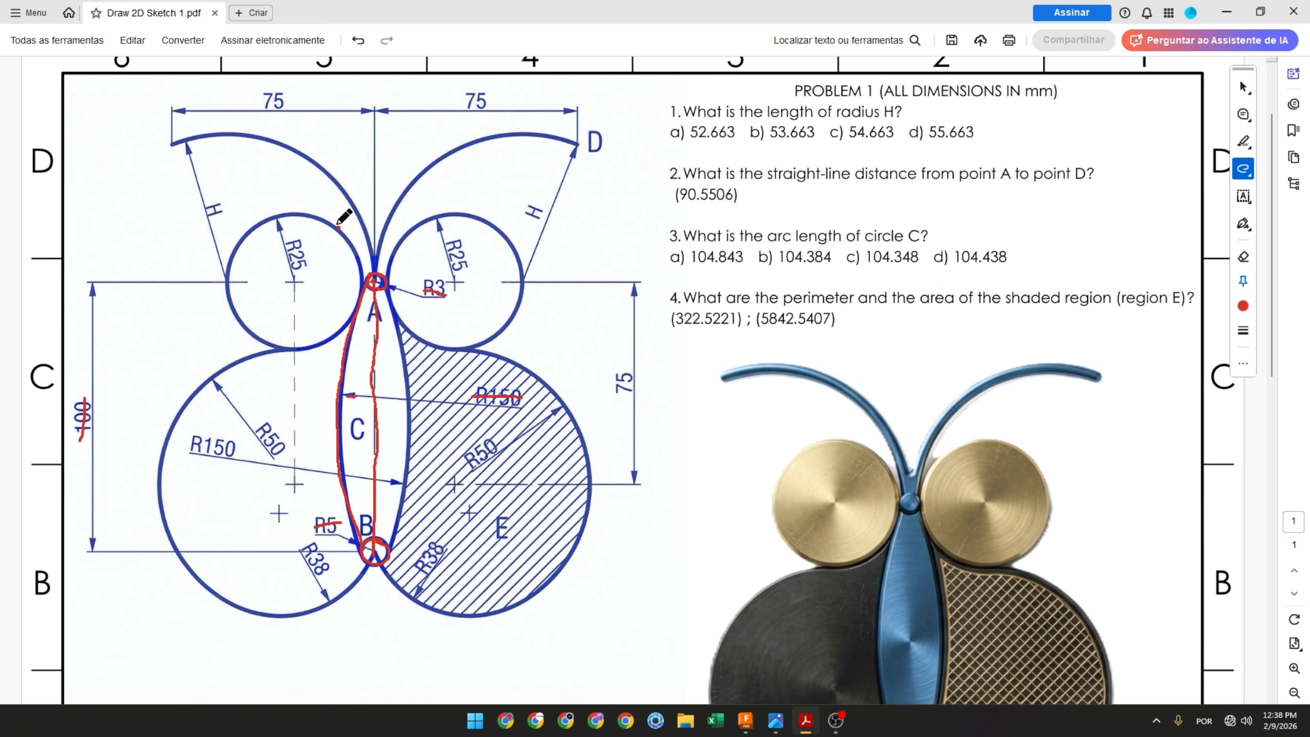
mouse_move(338, 225)
mouse_down()
mouse_move(281, 211)
mouse_move(230, 251)
mouse_move(246, 319)
mouse_move(296, 351)
mouse_move(364, 303)
mouse_move(341, 222)
mouse_move(298, 255)
mouse_move(301, 273)
mouse_up()
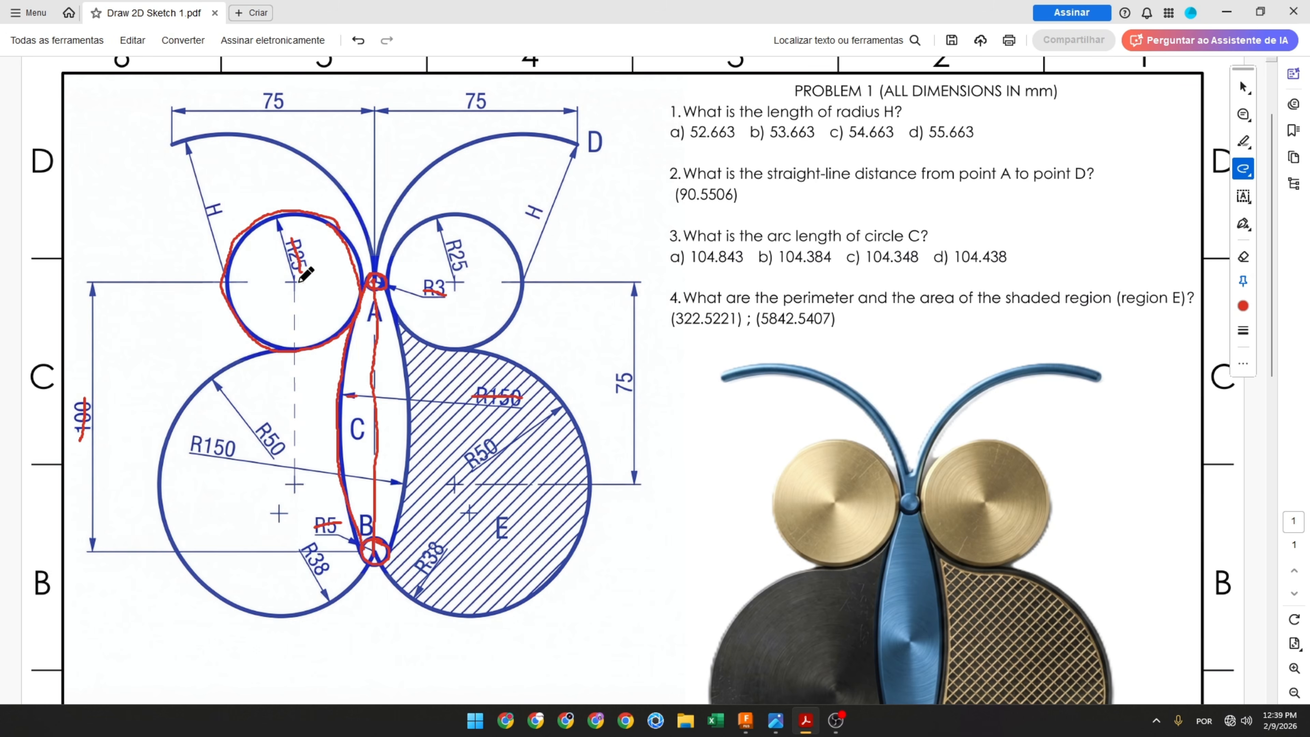
drag(312, 280, 377, 281)
drag(330, 387, 356, 397)
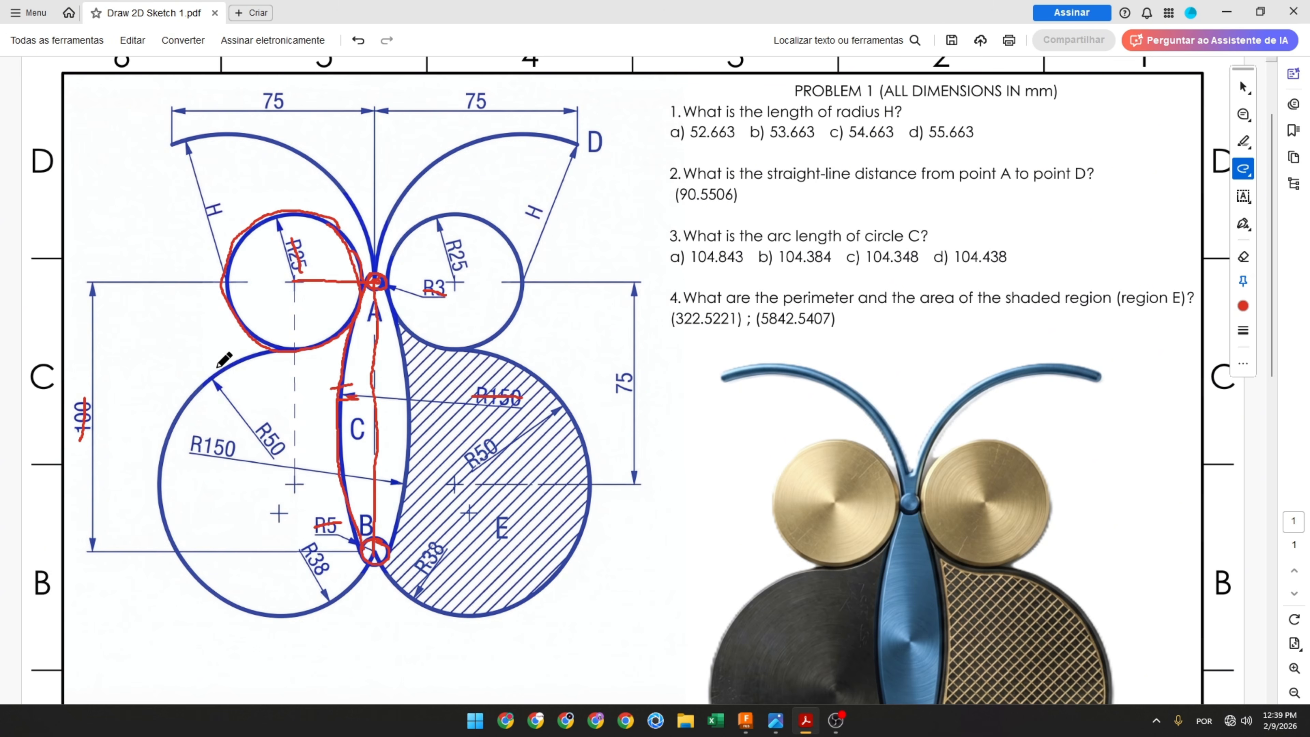
mouse_move(216, 364)
mouse_down()
mouse_move(236, 369)
mouse_move(213, 388)
mouse_up()
click(746, 720)
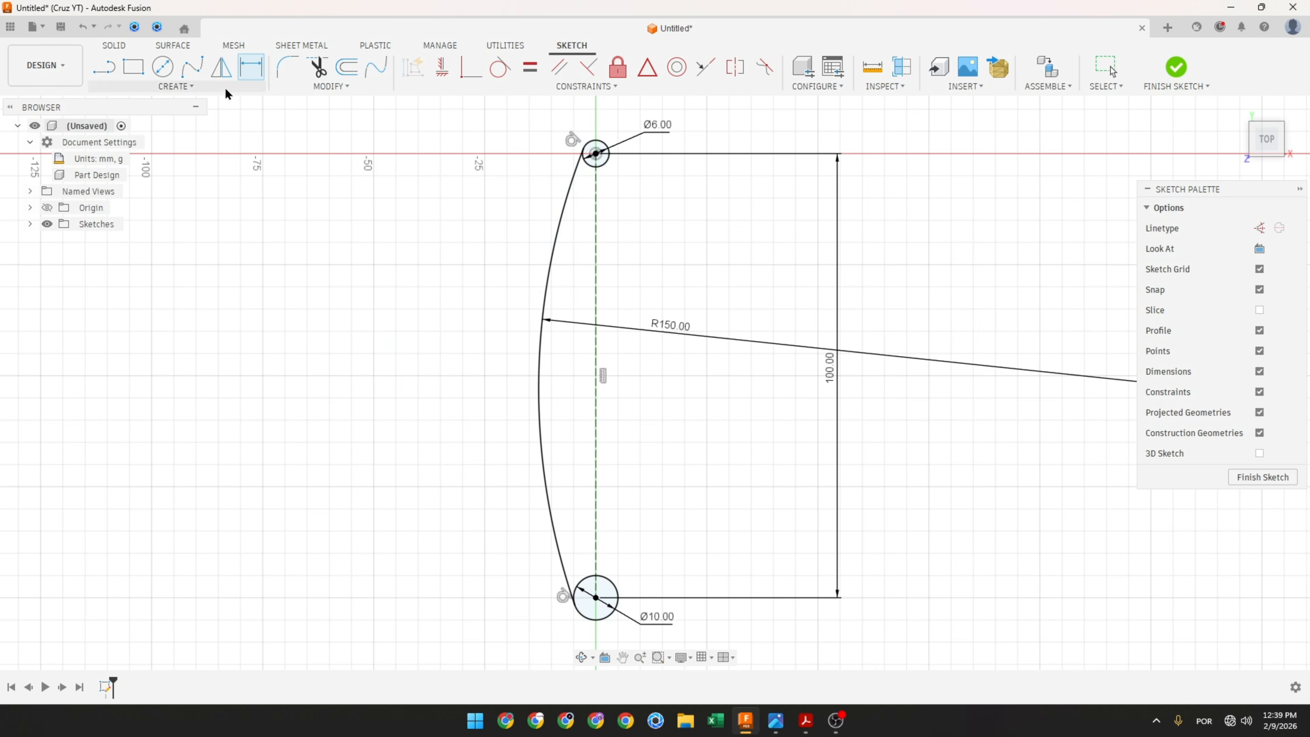
Step: Draw a 50 mm diameter circle to the left of the top circle, near the horizontal axis
click(164, 67)
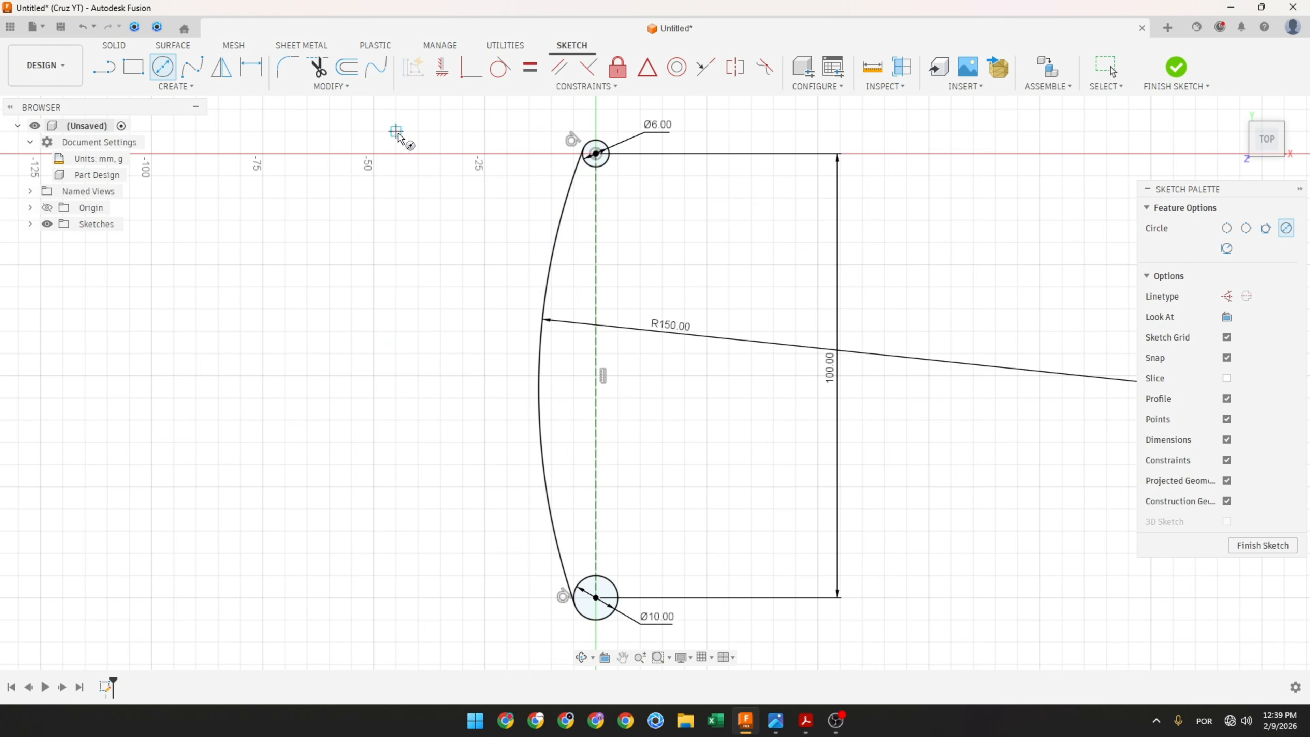
click(440, 153)
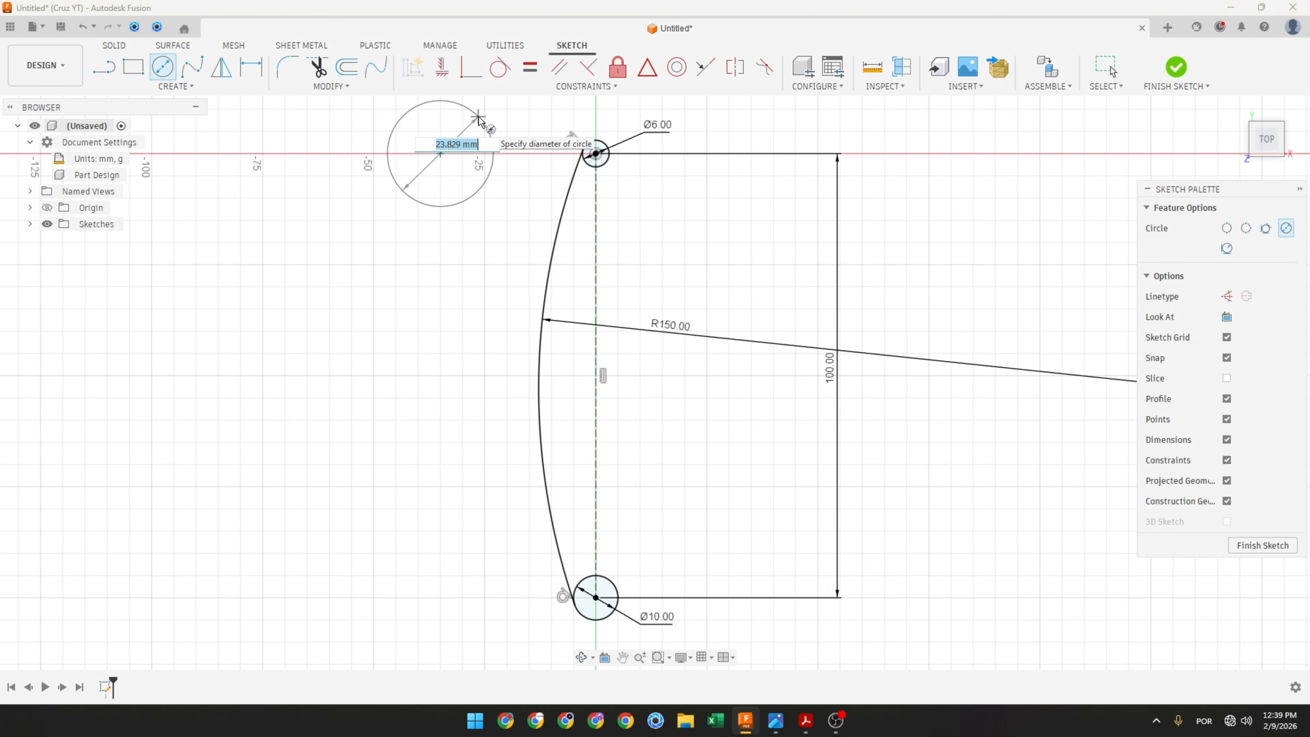
text(50)
key(Return)
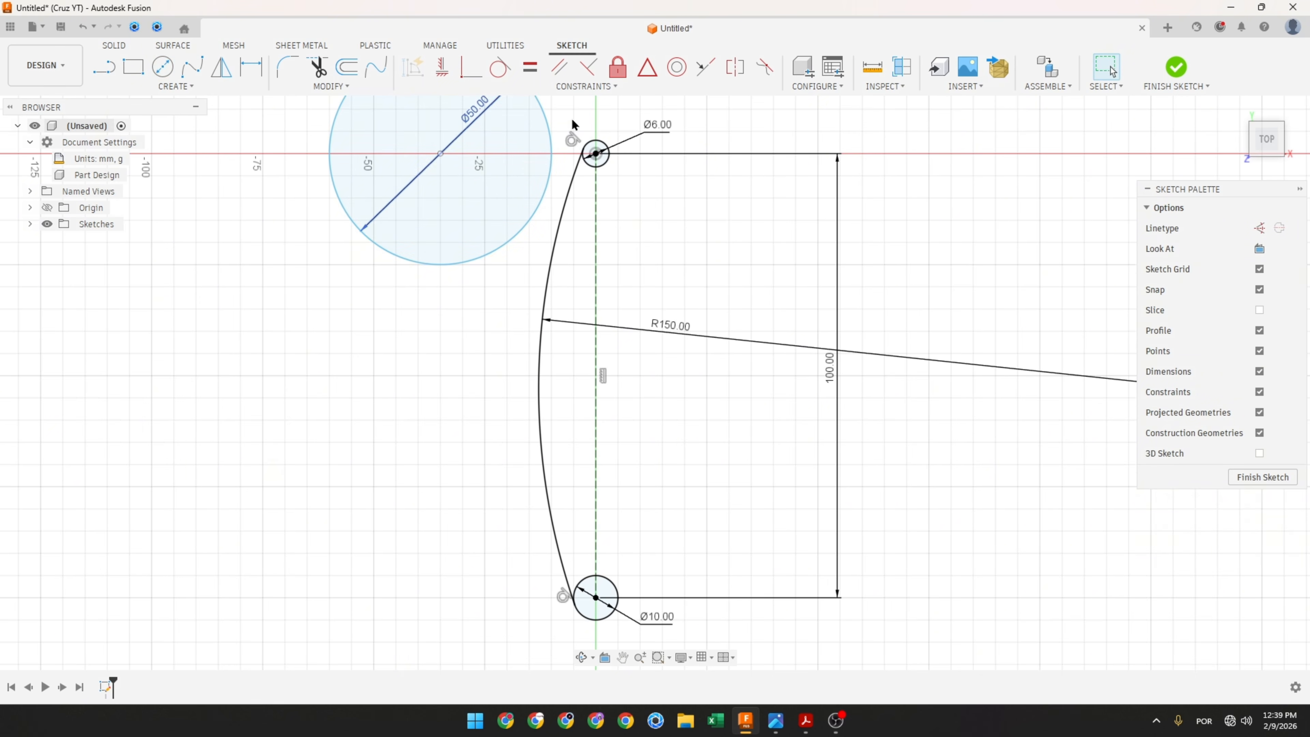
Step: Constrain the 50 mm circle's centre horizontally level with the top circle's centre
mouse_move(572, 124)
middle_down()
mouse_move(571, 204)
mouse_move(523, 320)
middle_up()
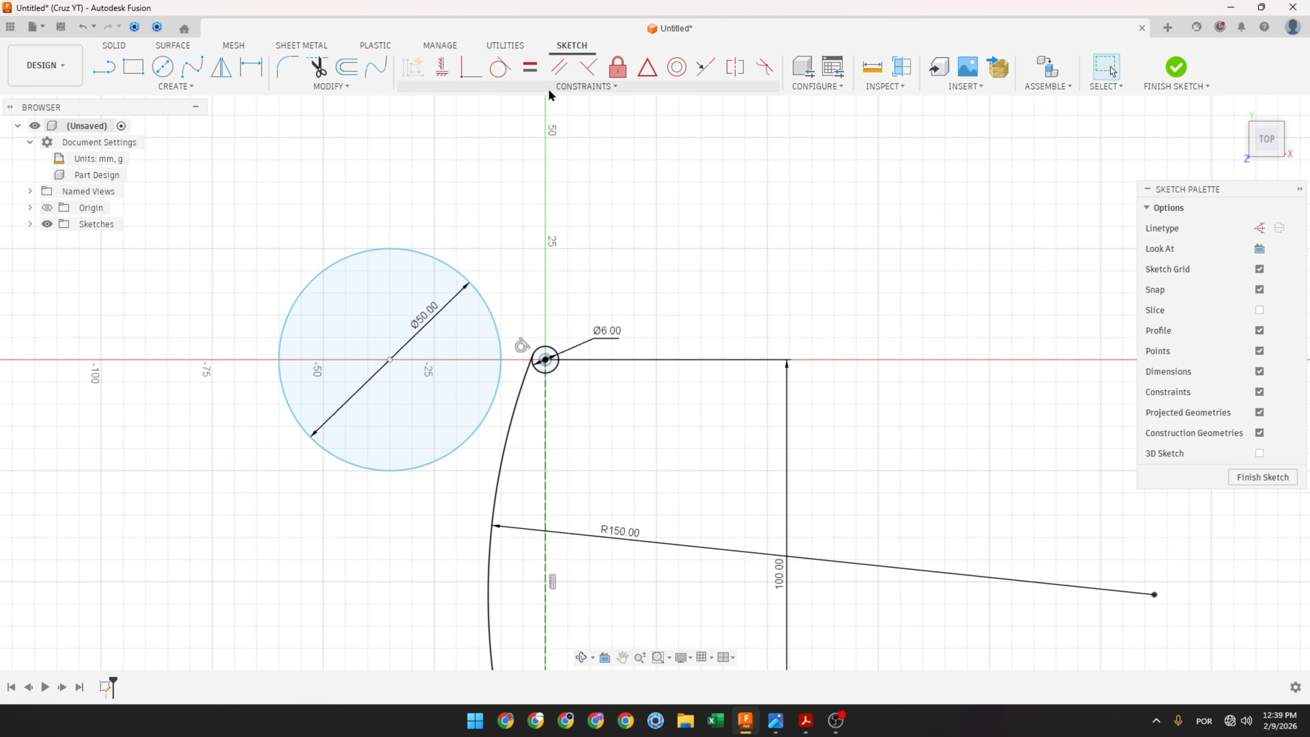
click(443, 72)
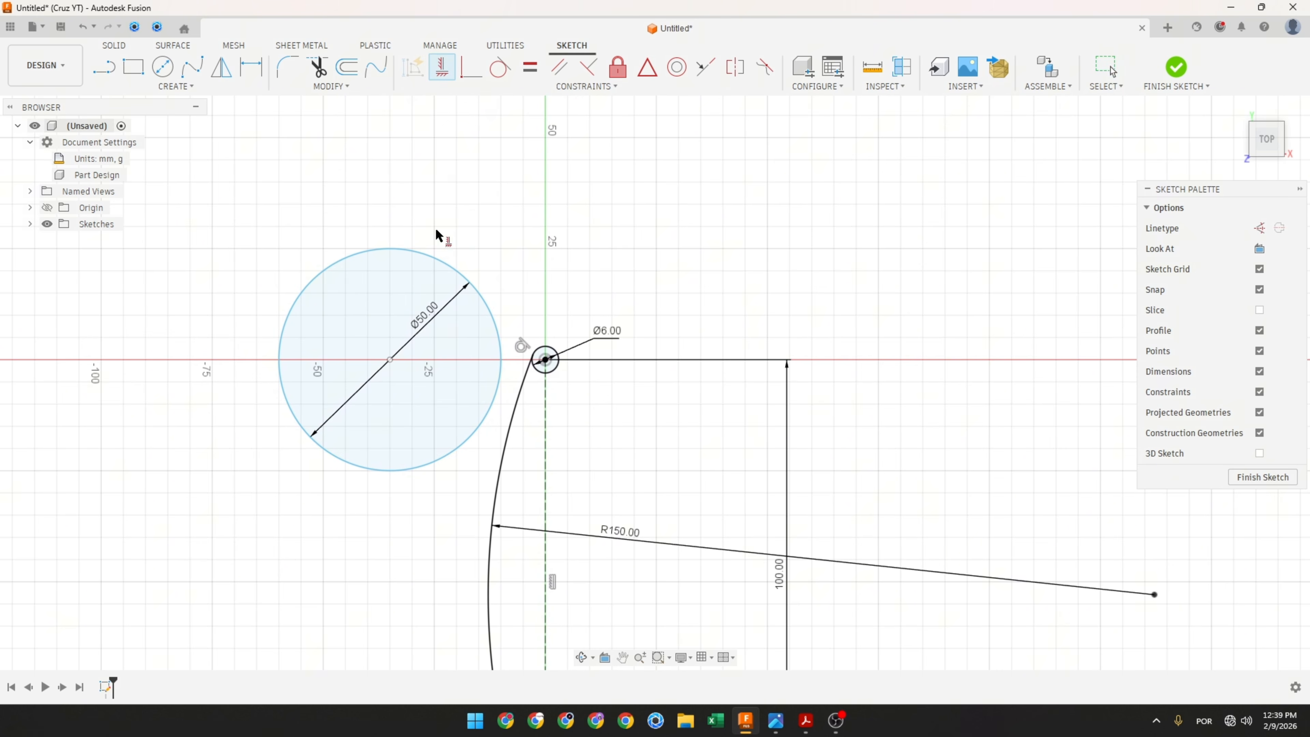
click(389, 360)
click(536, 344)
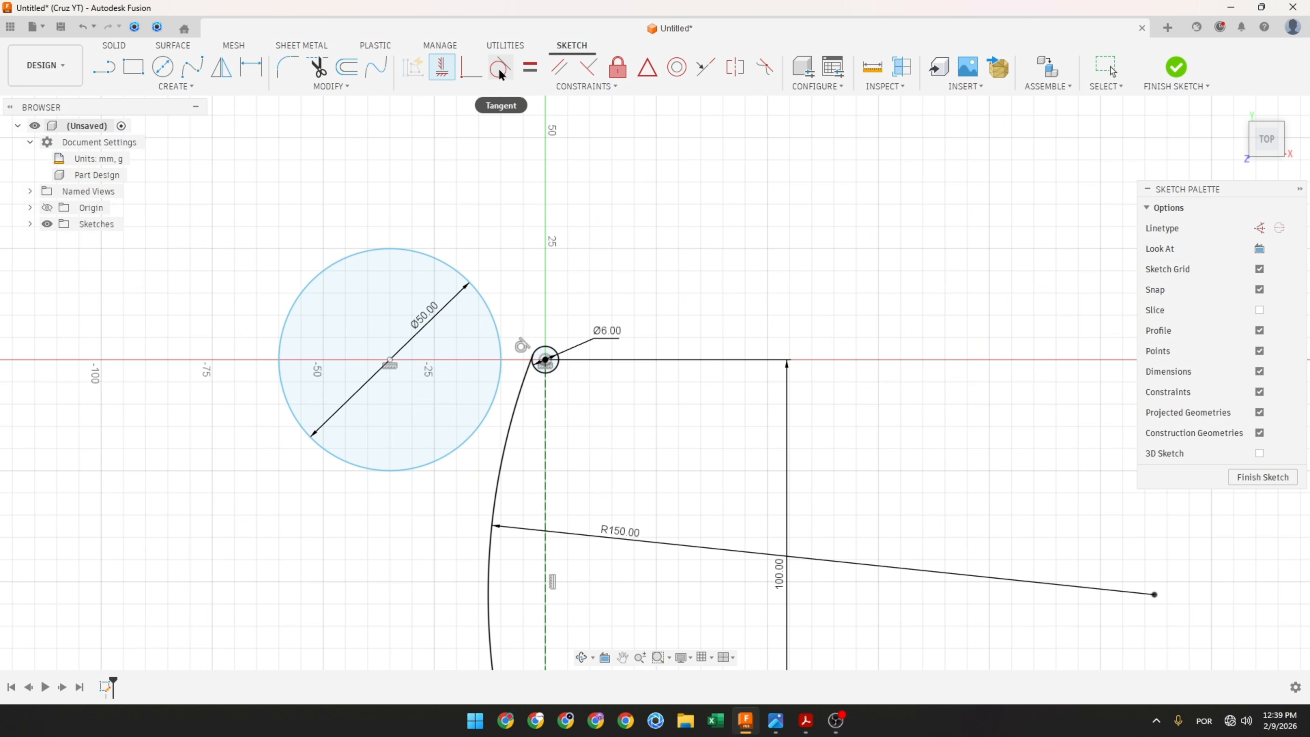
Step: Make the 50 mm circle tangent to the R150 arc
click(498, 67)
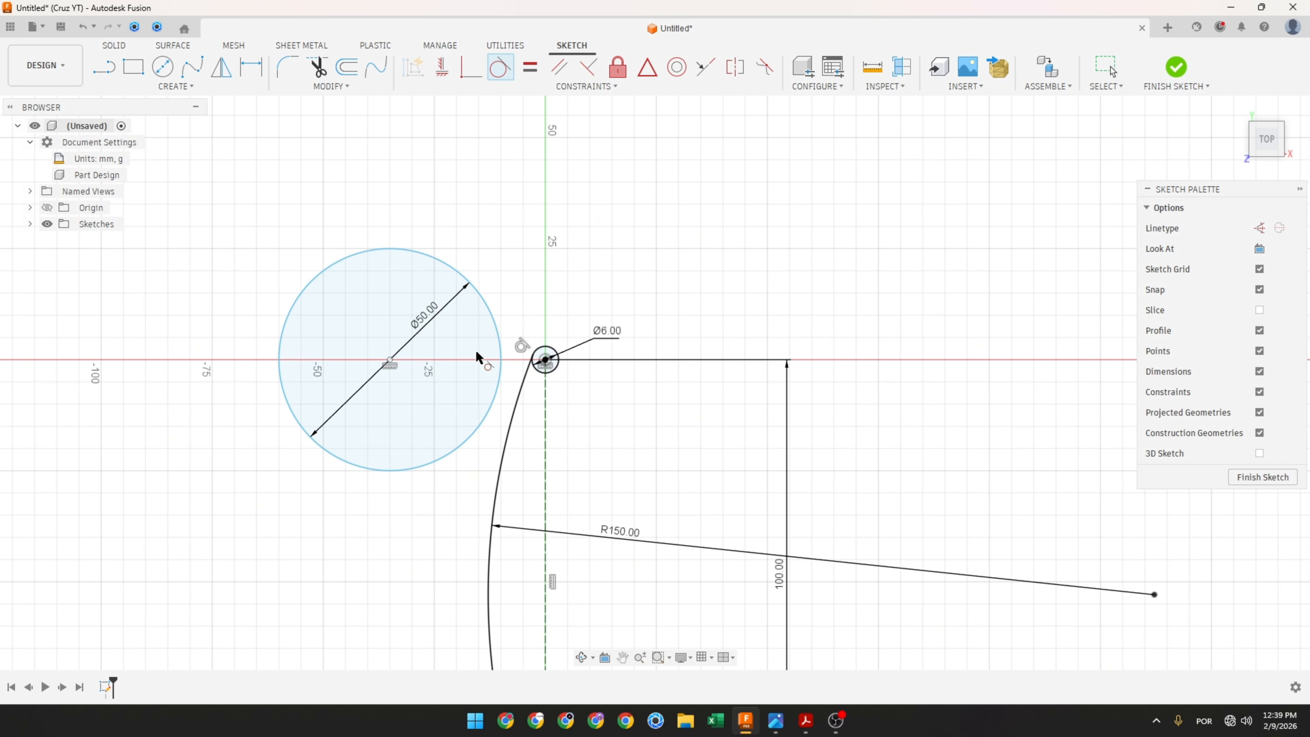
click(482, 431)
click(506, 441)
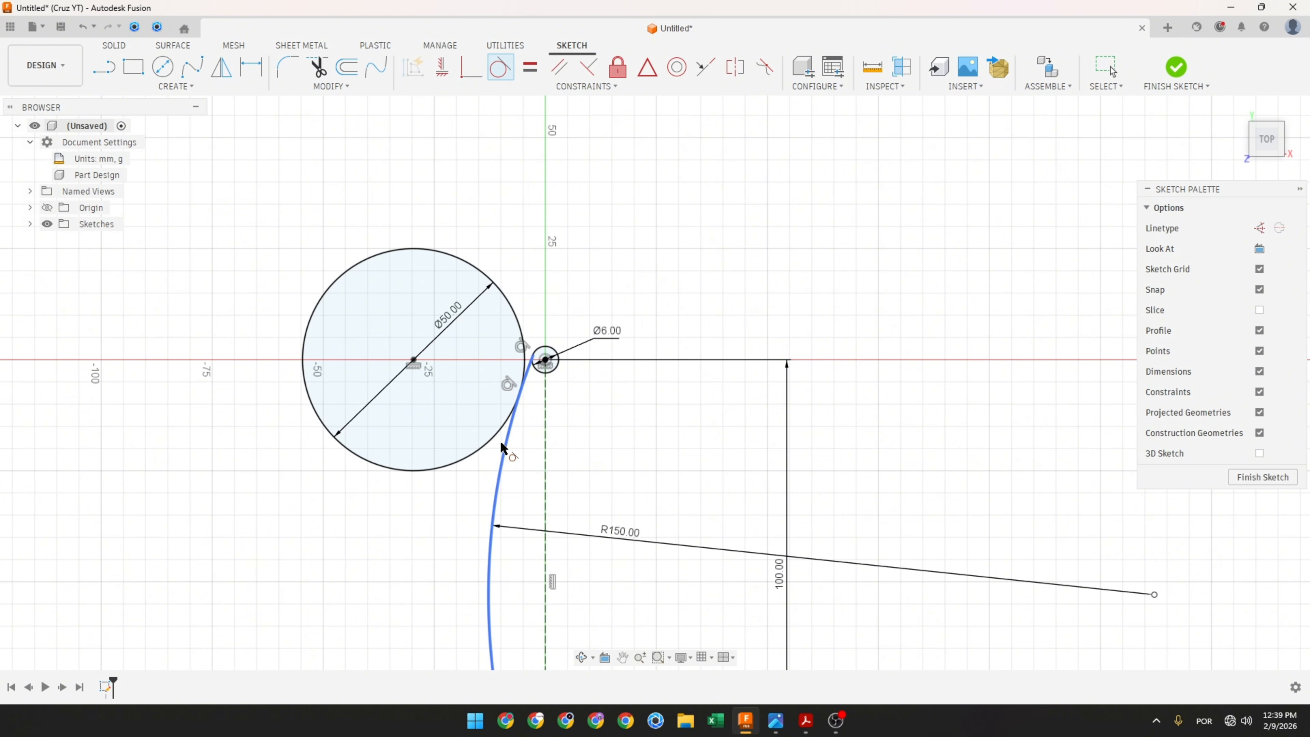
key(Escape)
drag(455, 319, 510, 228)
scroll(572, 313, down, 1)
scroll(575, 358, down, 3)
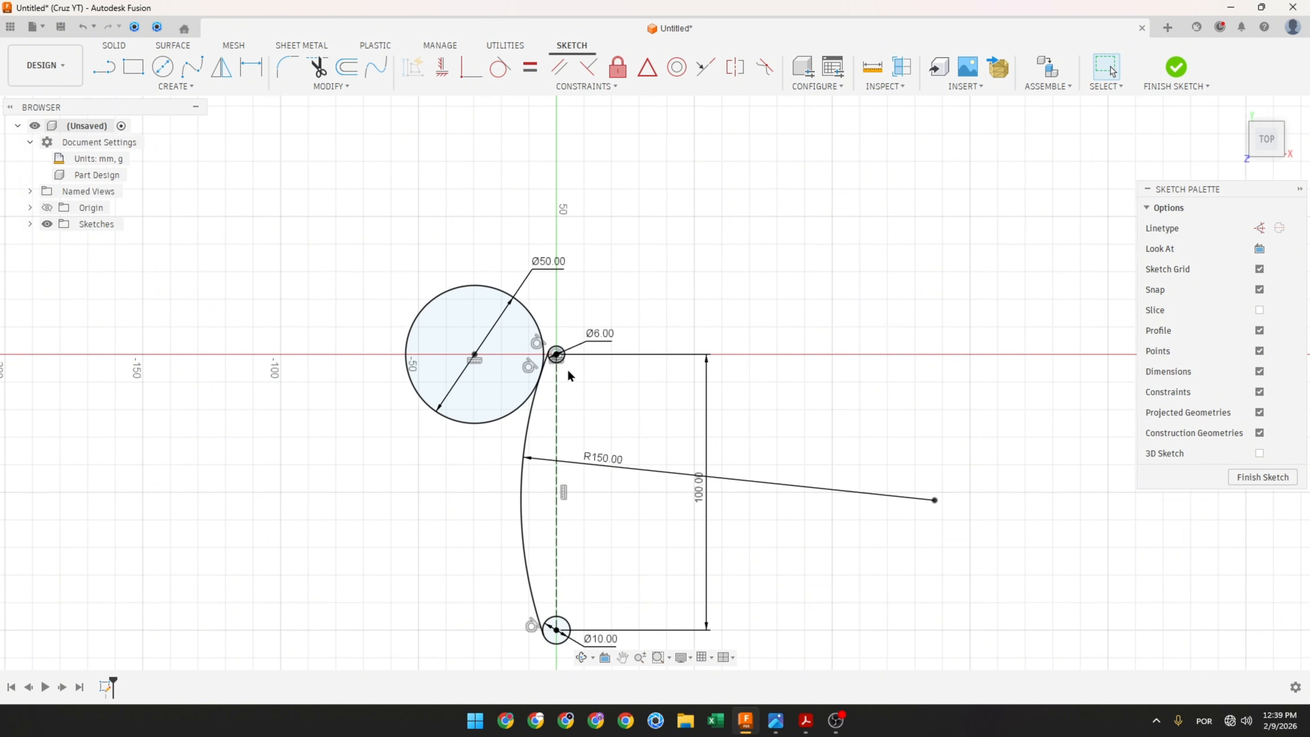
middle_drag(568, 368, 574, 273)
Step: Switch to the reference PDF and trace the lower-left R38 arc and the large R150 circle with the pen
key(alt+Tab)
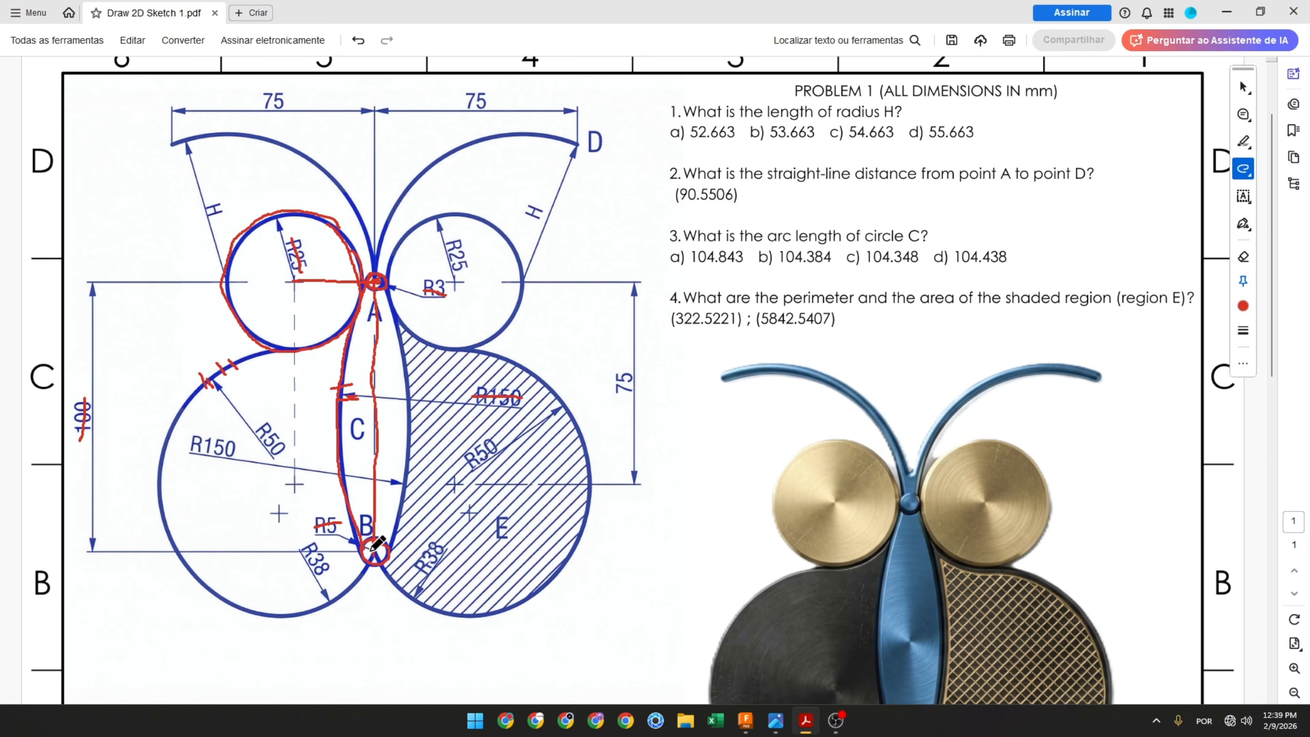
mouse_move(354, 584)
mouse_down()
mouse_move(271, 611)
mouse_move(204, 589)
mouse_up()
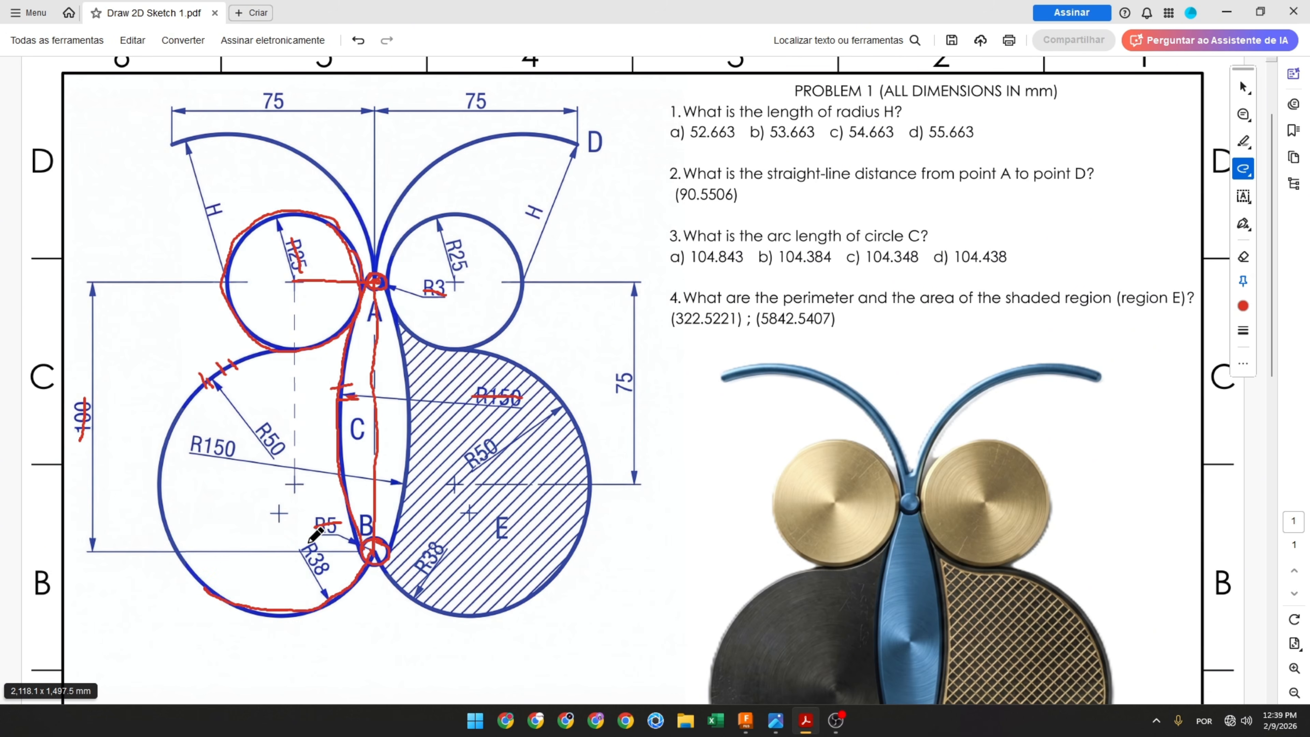
drag(310, 545, 330, 572)
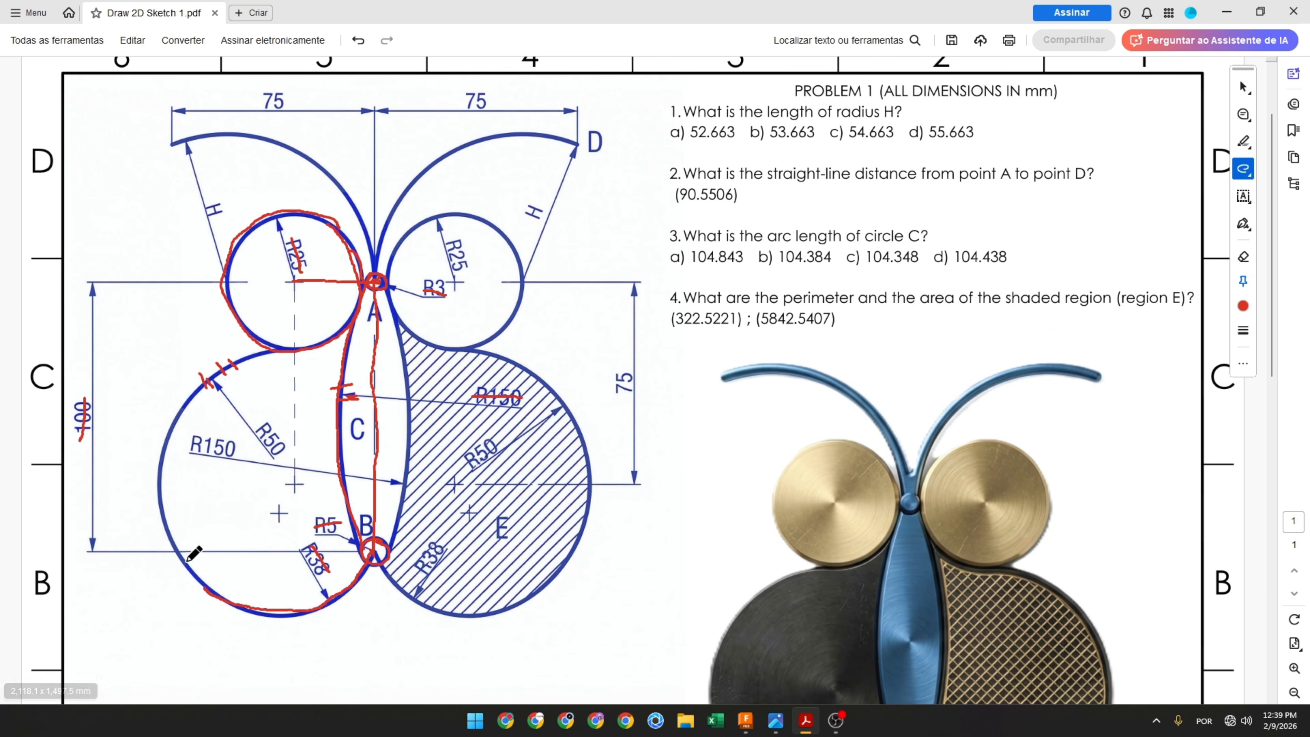
mouse_move(209, 588)
mouse_down()
mouse_move(172, 548)
mouse_move(155, 441)
mouse_move(192, 393)
mouse_move(277, 358)
mouse_up()
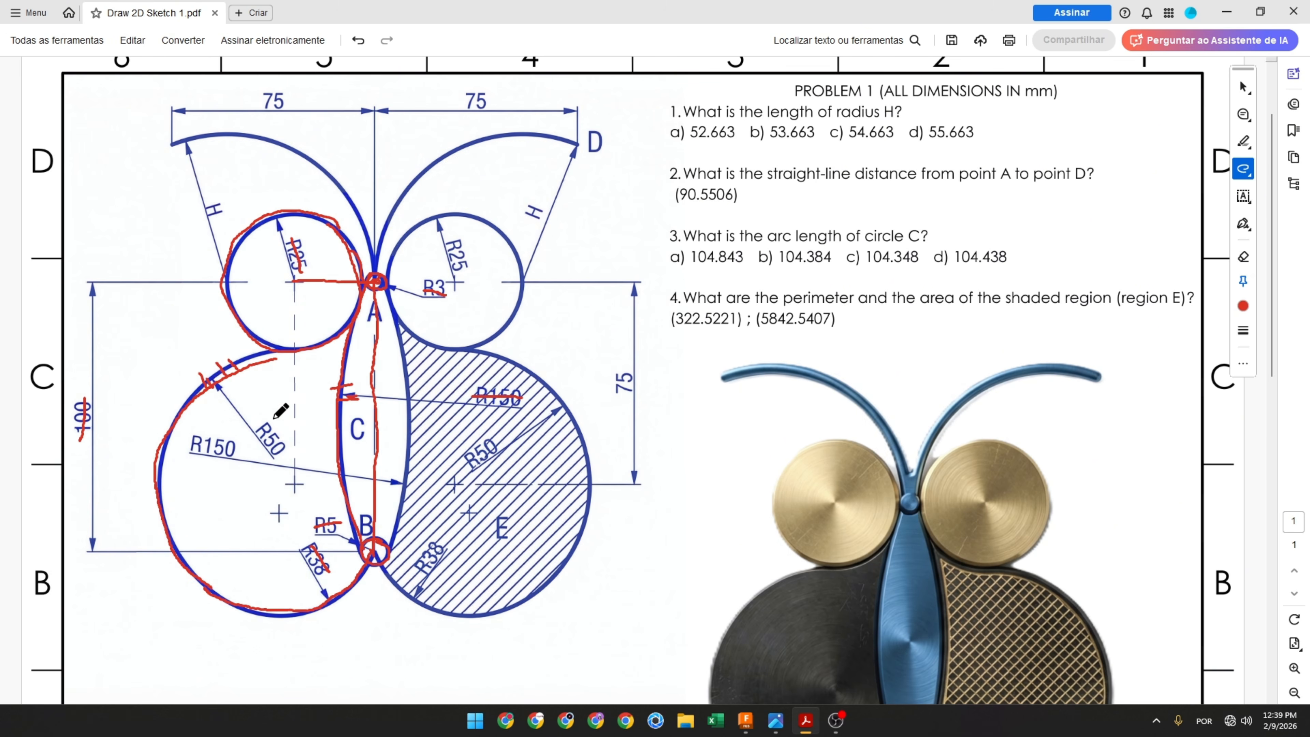
Step: Mark the lower-left arcs and tangency points of the owl outline on the reference PDF with the pen
drag(258, 419, 281, 451)
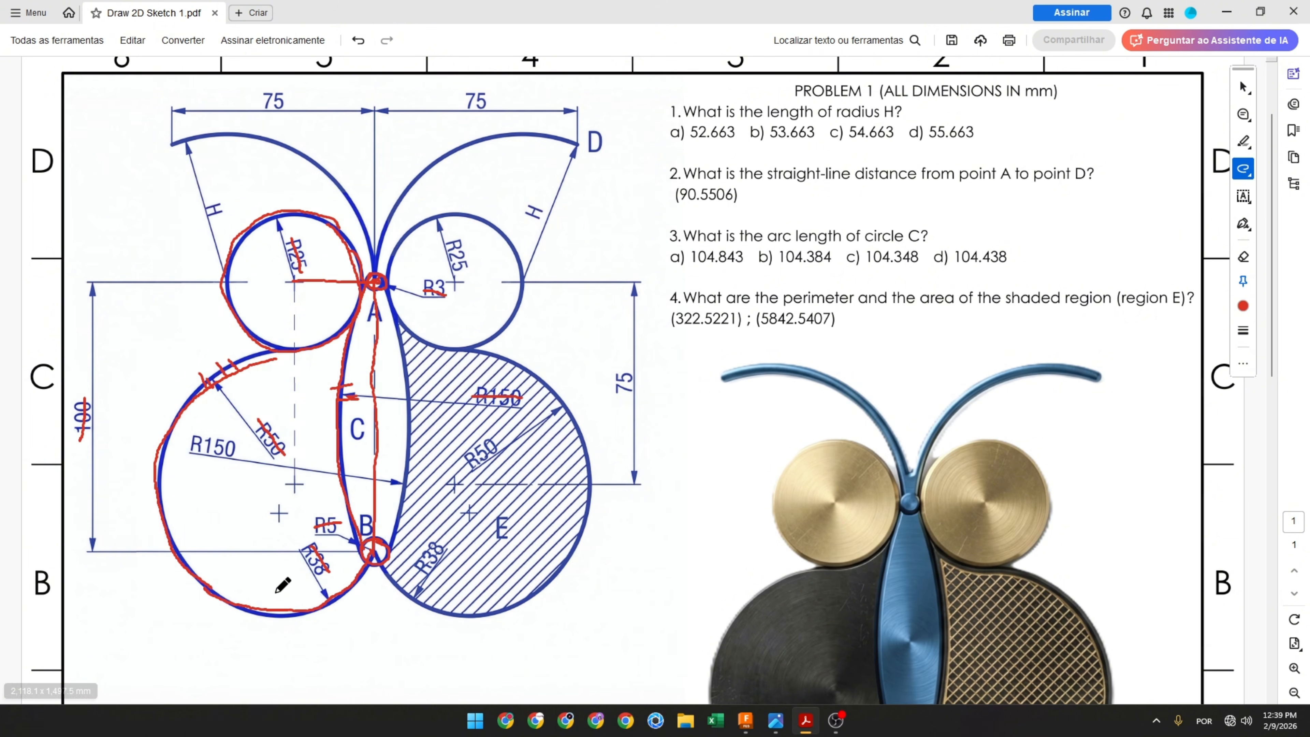
mouse_move(262, 600)
mouse_down()
mouse_move(251, 628)
mouse_move(264, 626)
mouse_up()
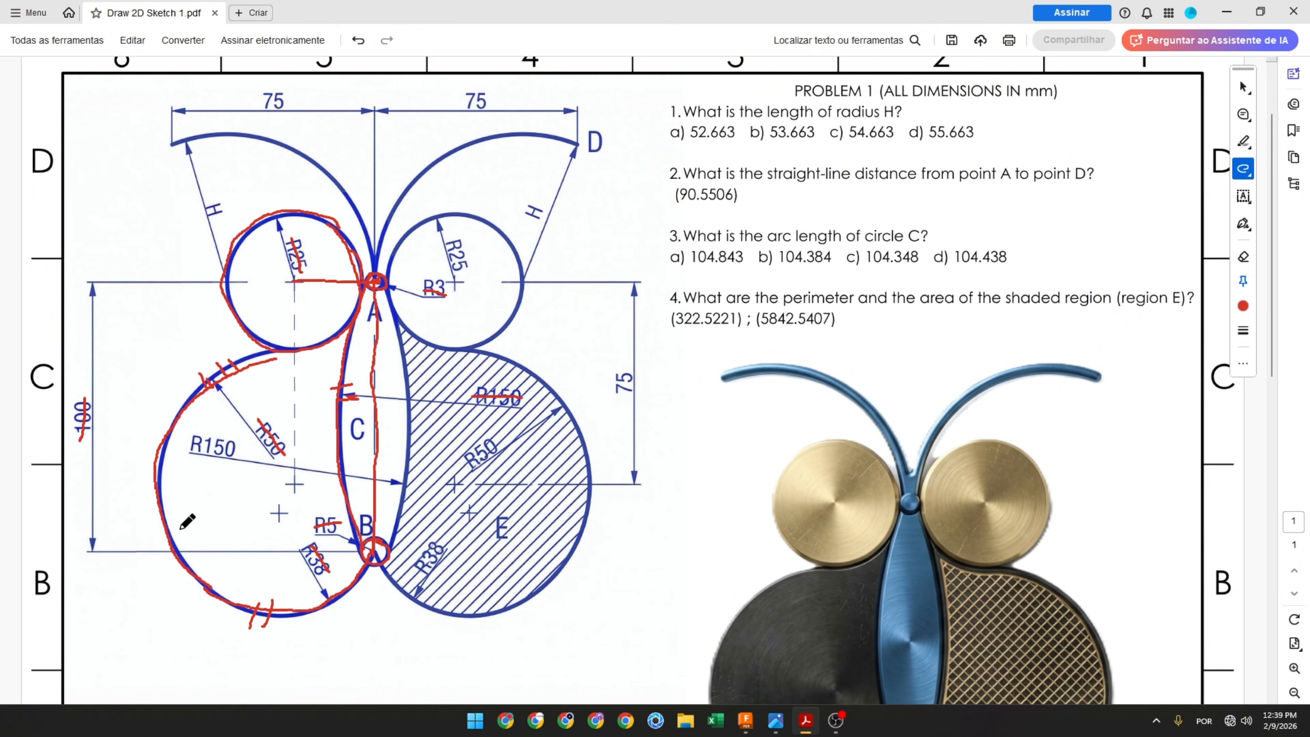
mouse_move(180, 520)
mouse_down()
mouse_move(152, 532)
mouse_move(165, 550)
mouse_up()
drag(236, 351, 250, 375)
drag(307, 337, 307, 356)
drag(310, 341, 310, 365)
Step: Switch back to the sketch and draw two chained tangent arcs from the 10 mm circle around to the 50 mm circle
key(alt+Tab)
click(170, 86)
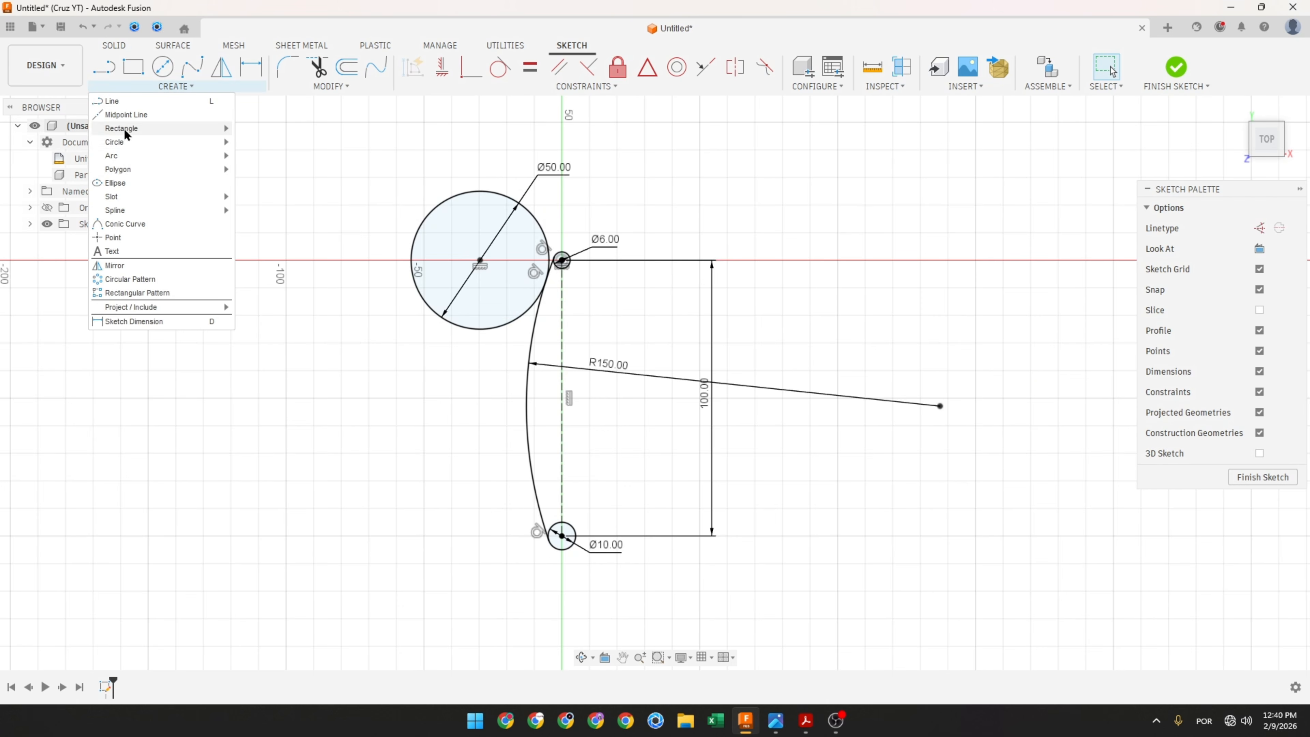
mouse_move(129, 156)
click(241, 156)
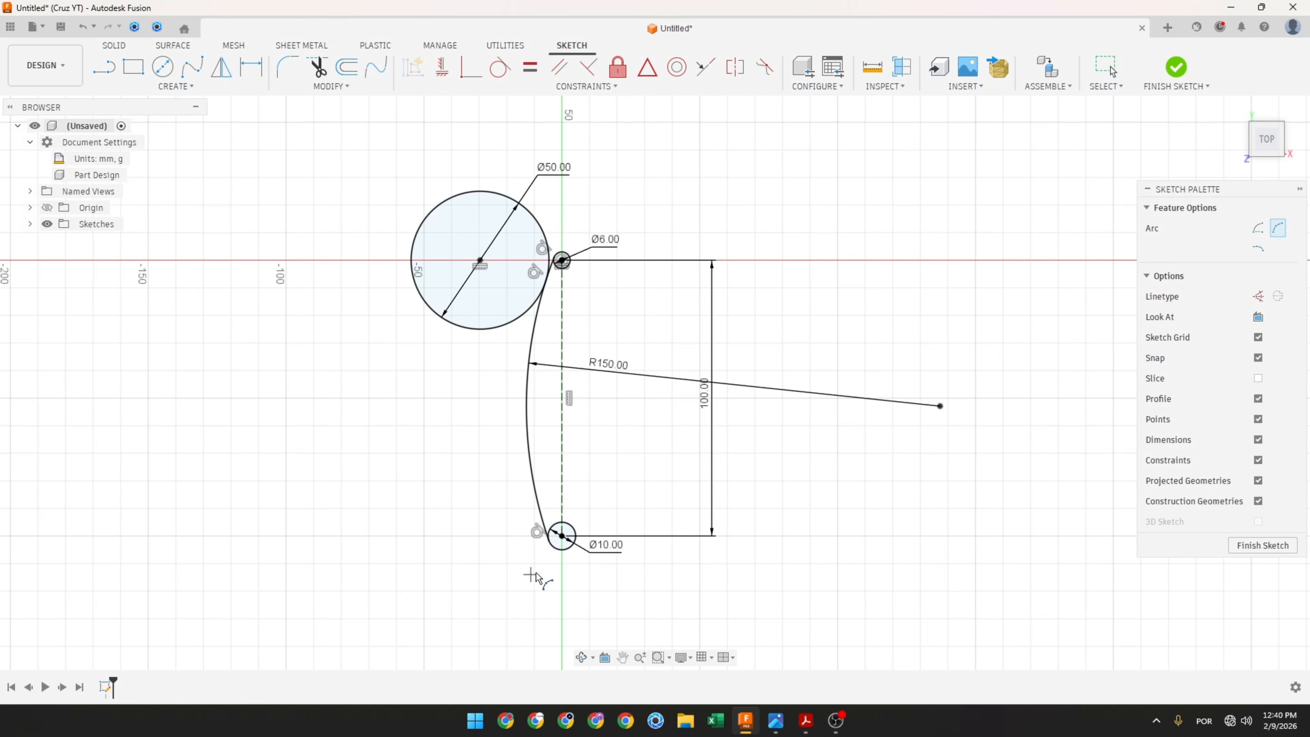
click(562, 537)
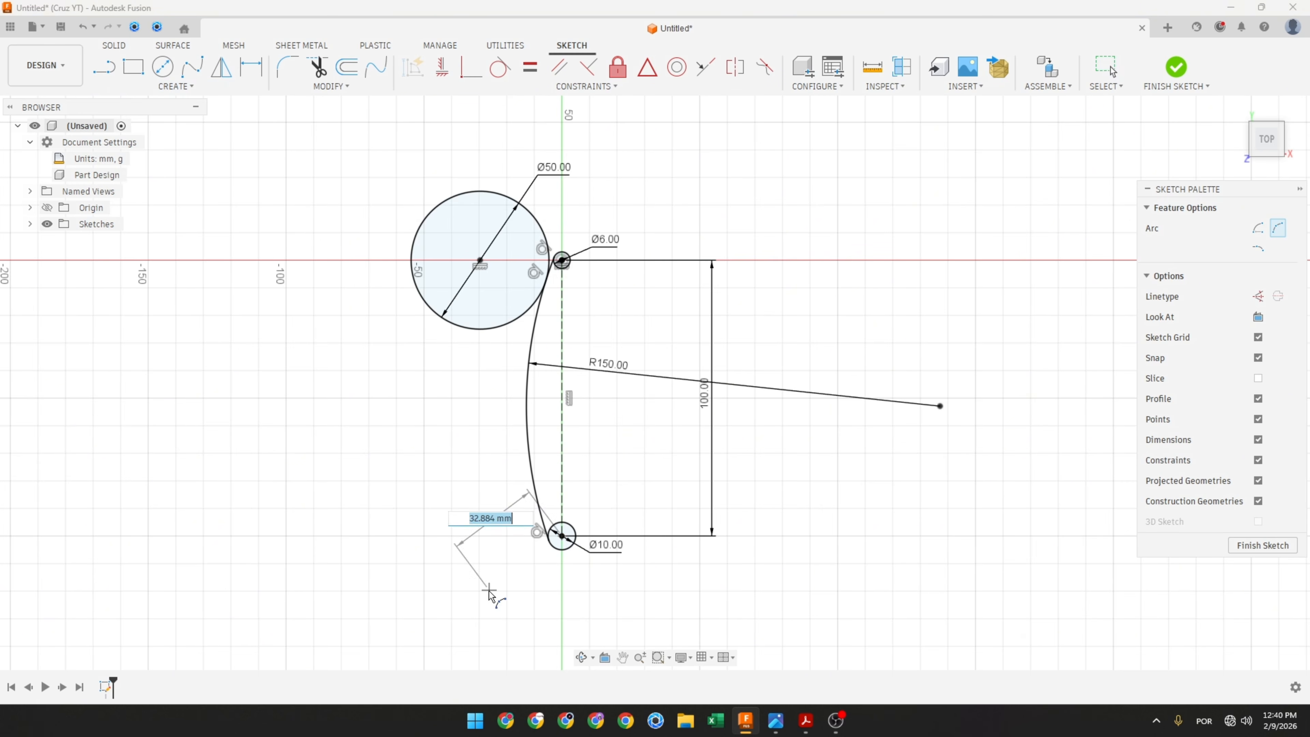
click(415, 562)
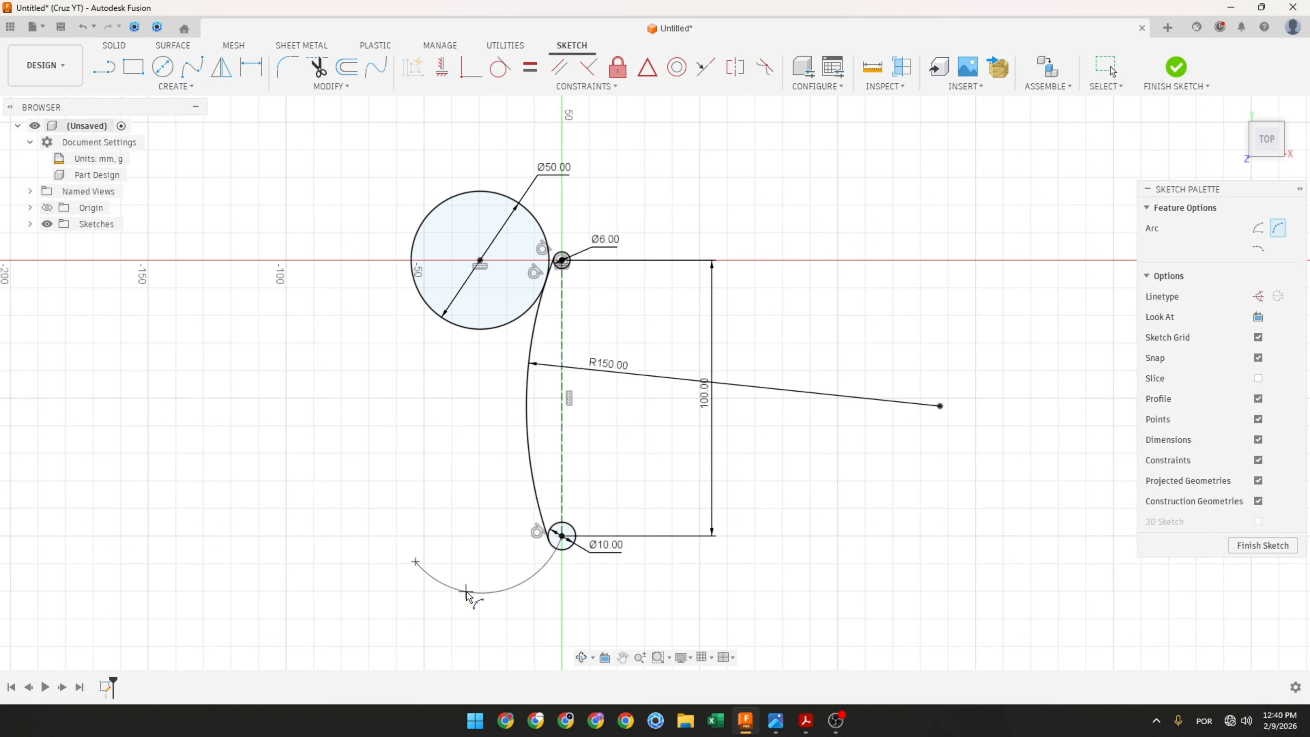
click(415, 562)
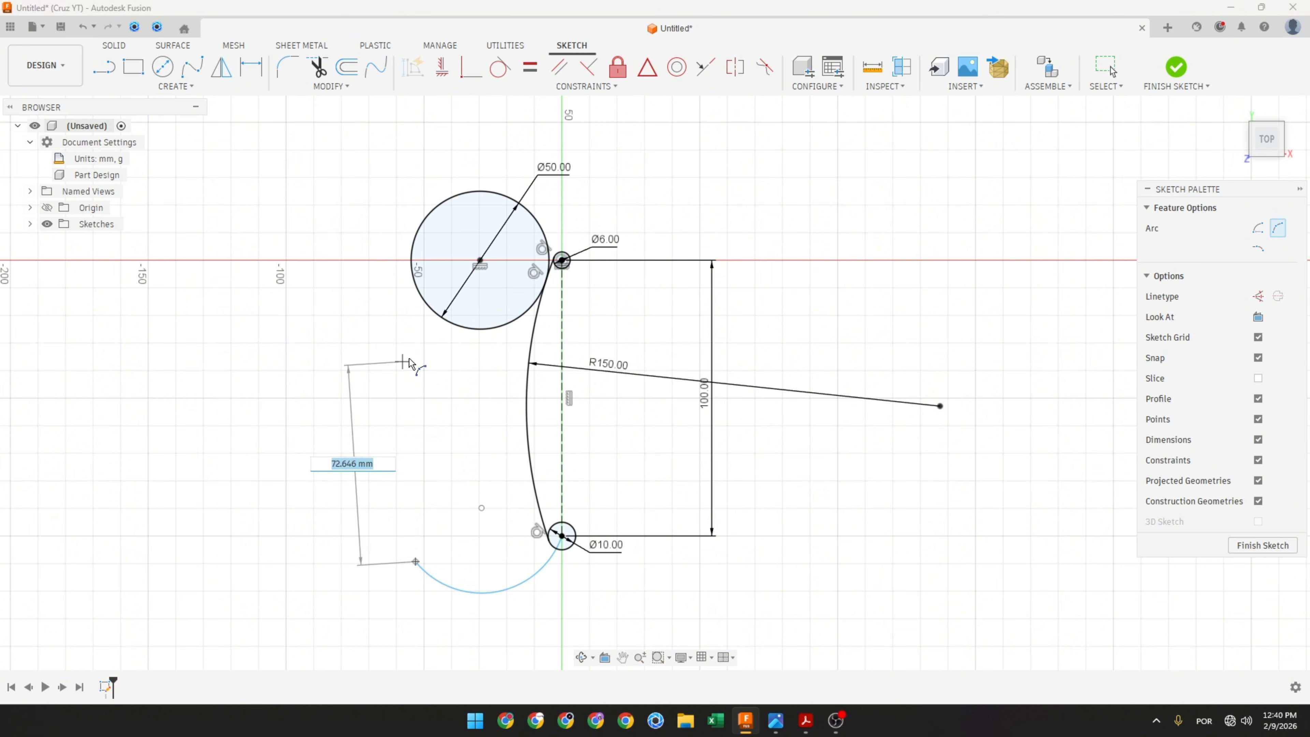
click(490, 332)
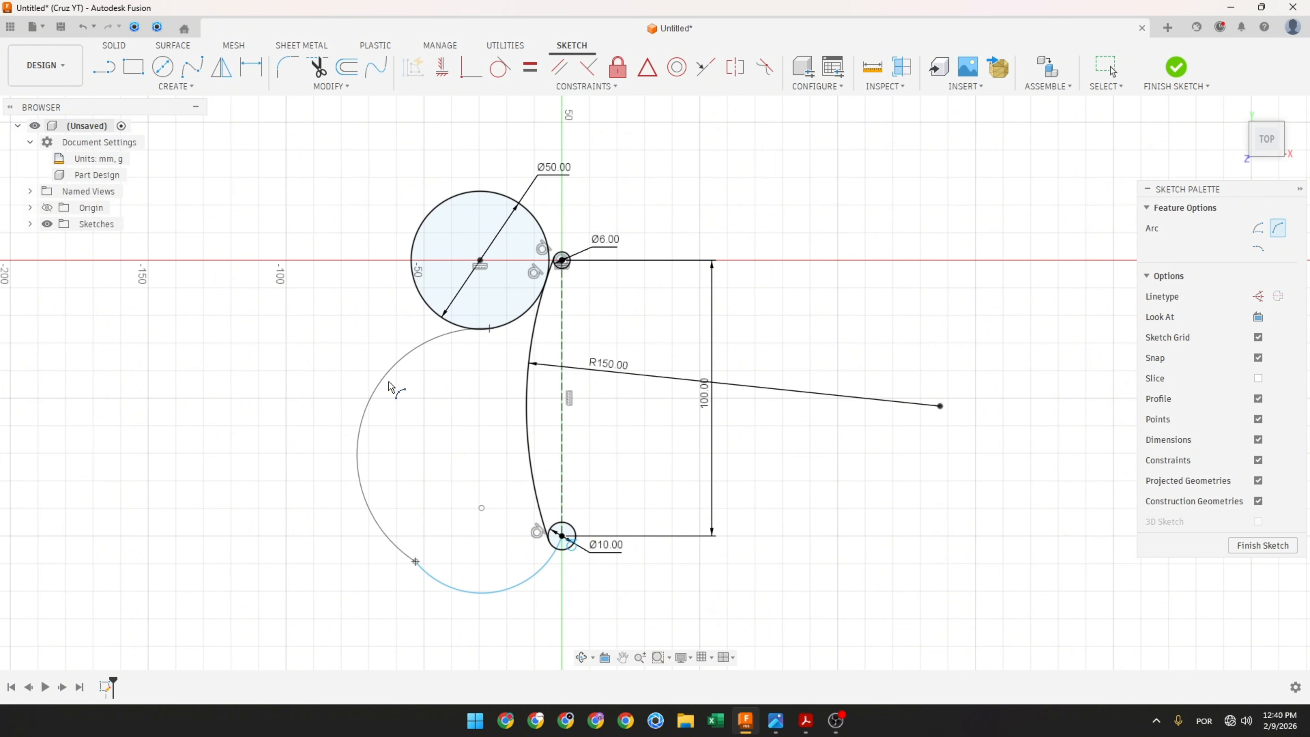
click(397, 386)
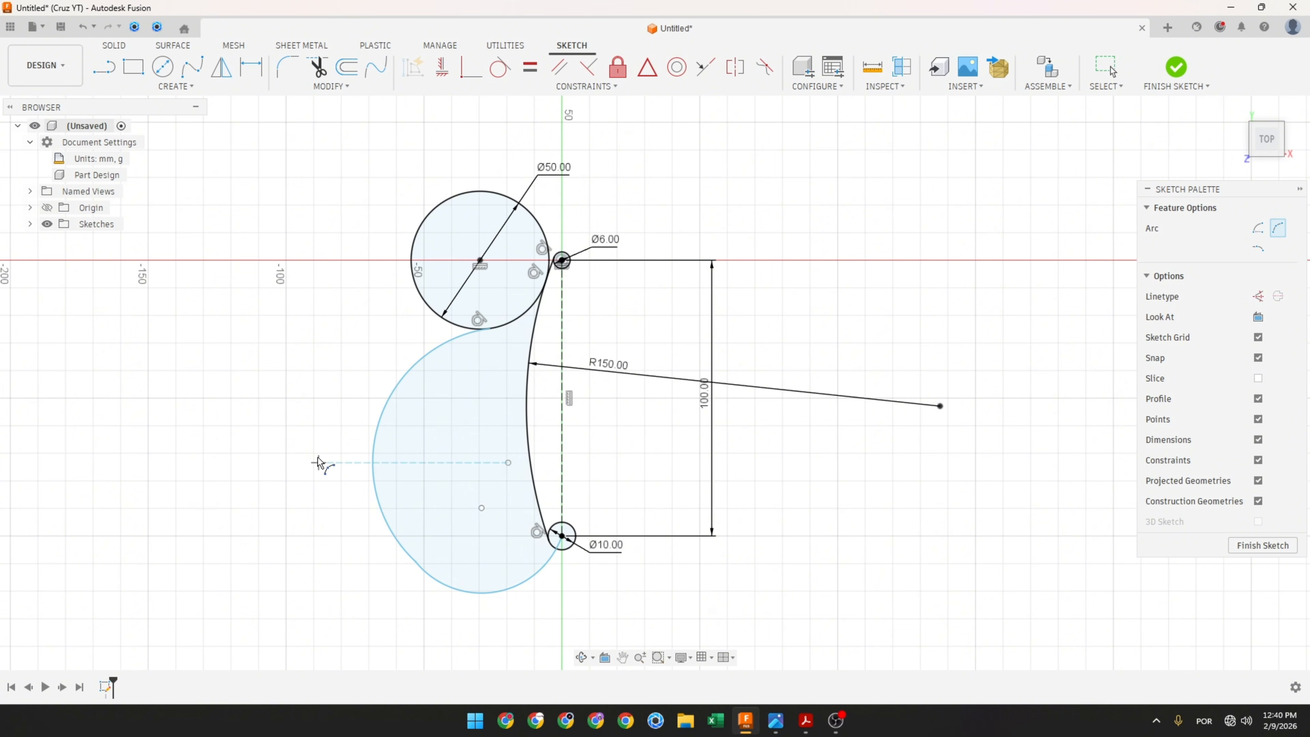
key(Escape)
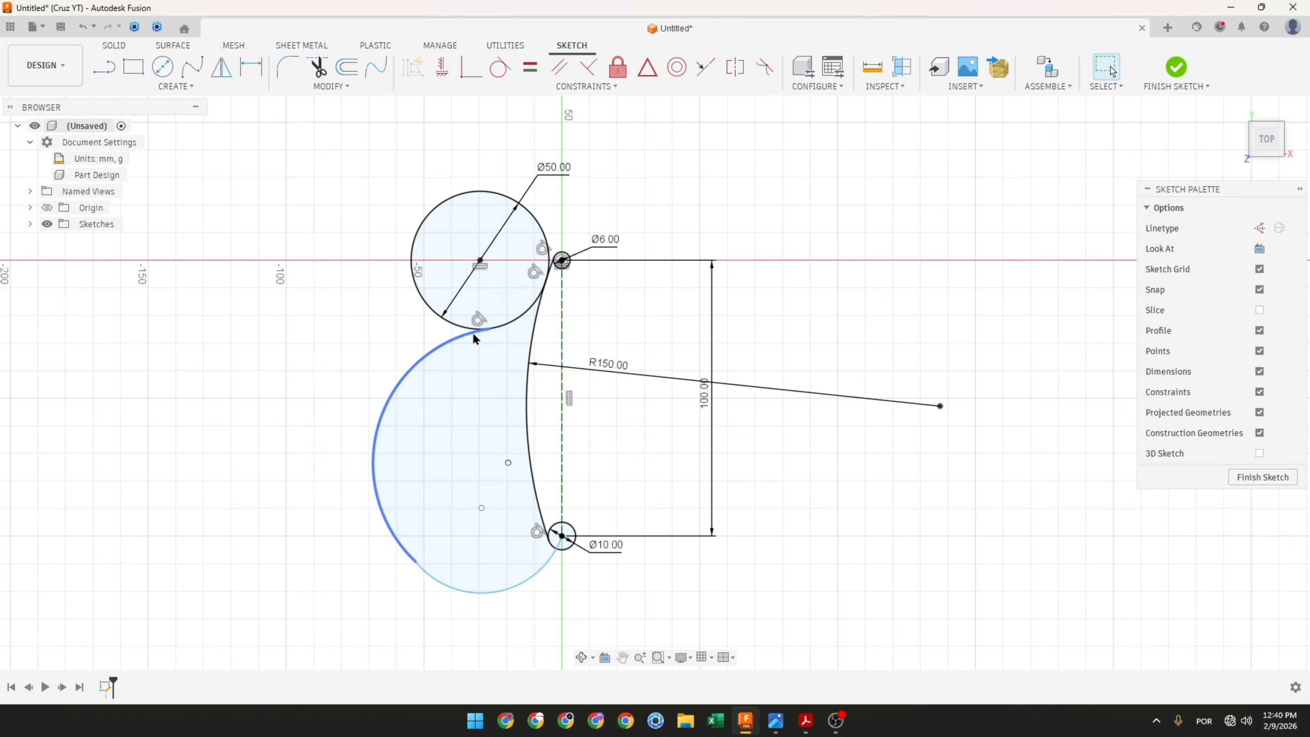
Step: Apply tangent constraints so the two new arcs meet the 50 mm circle and each other smoothly
click(479, 319)
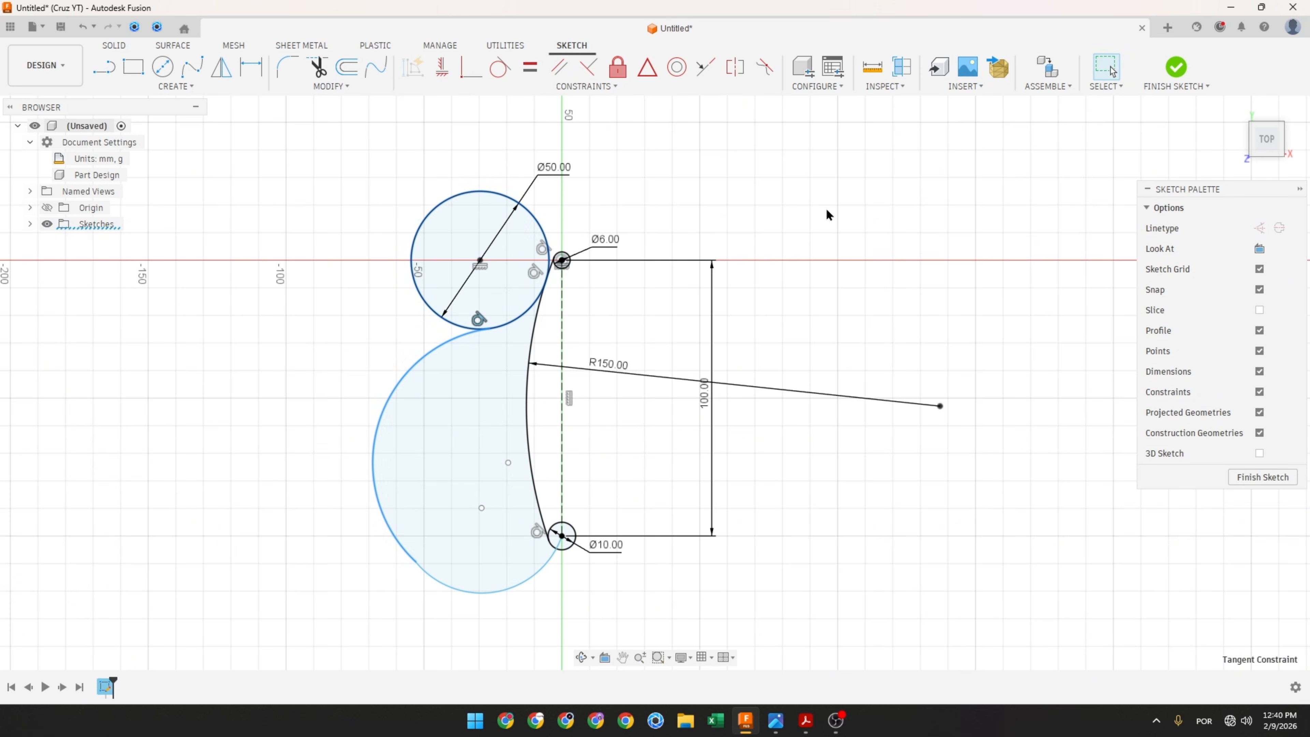
click(498, 67)
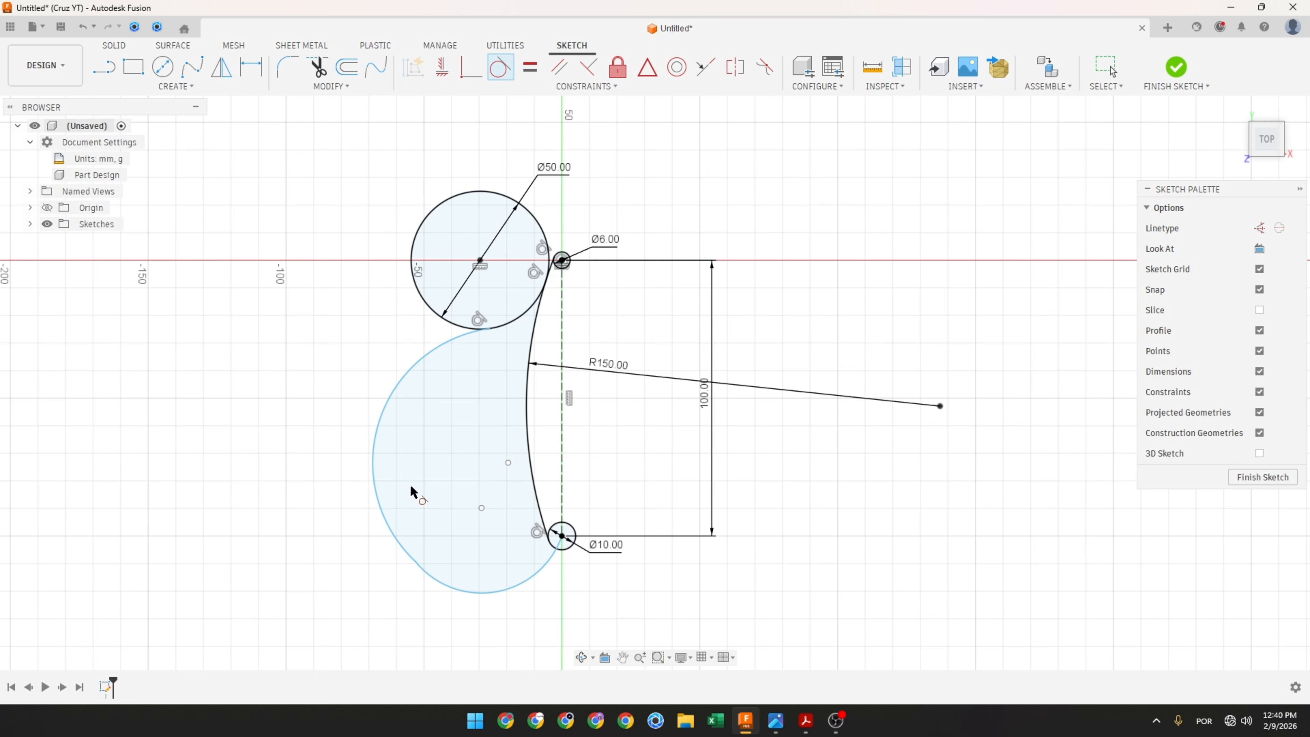
click(435, 581)
click(388, 528)
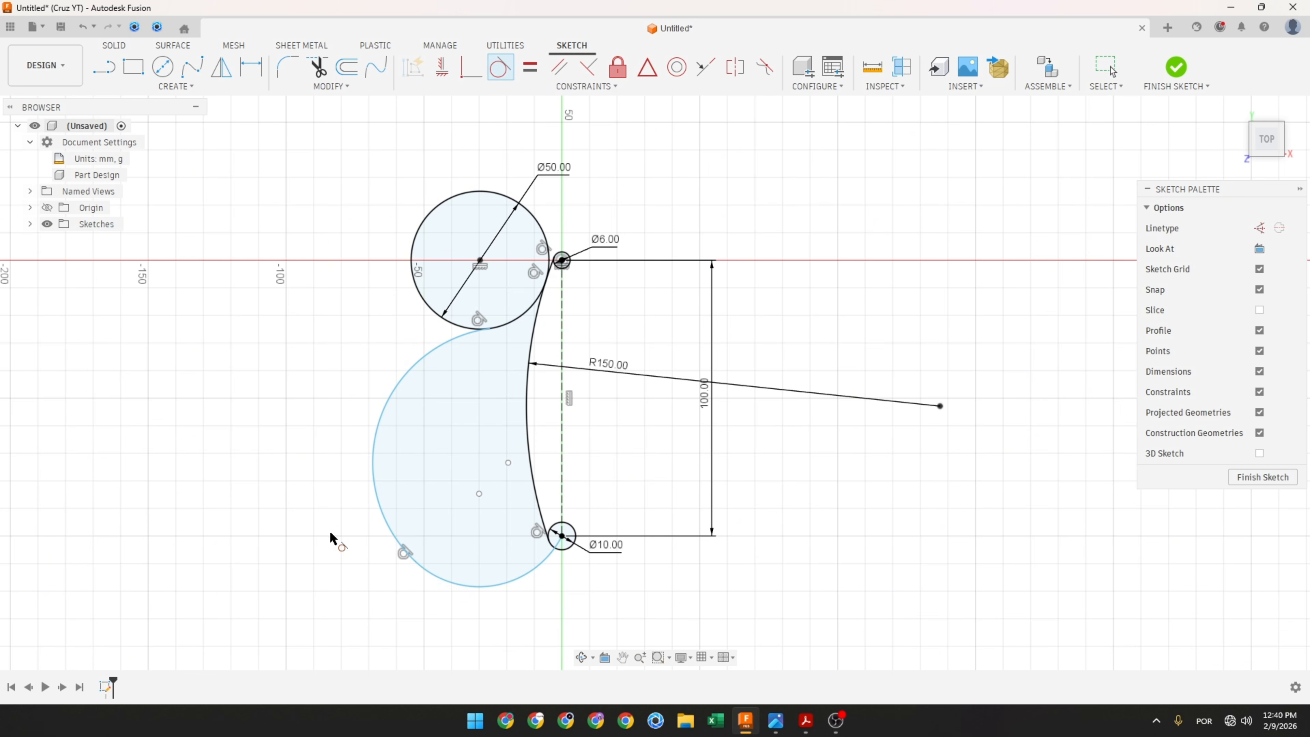
Step: Dimension the lower arc's radius as 38 mm and the upper arc's radius as 50 mm
click(252, 68)
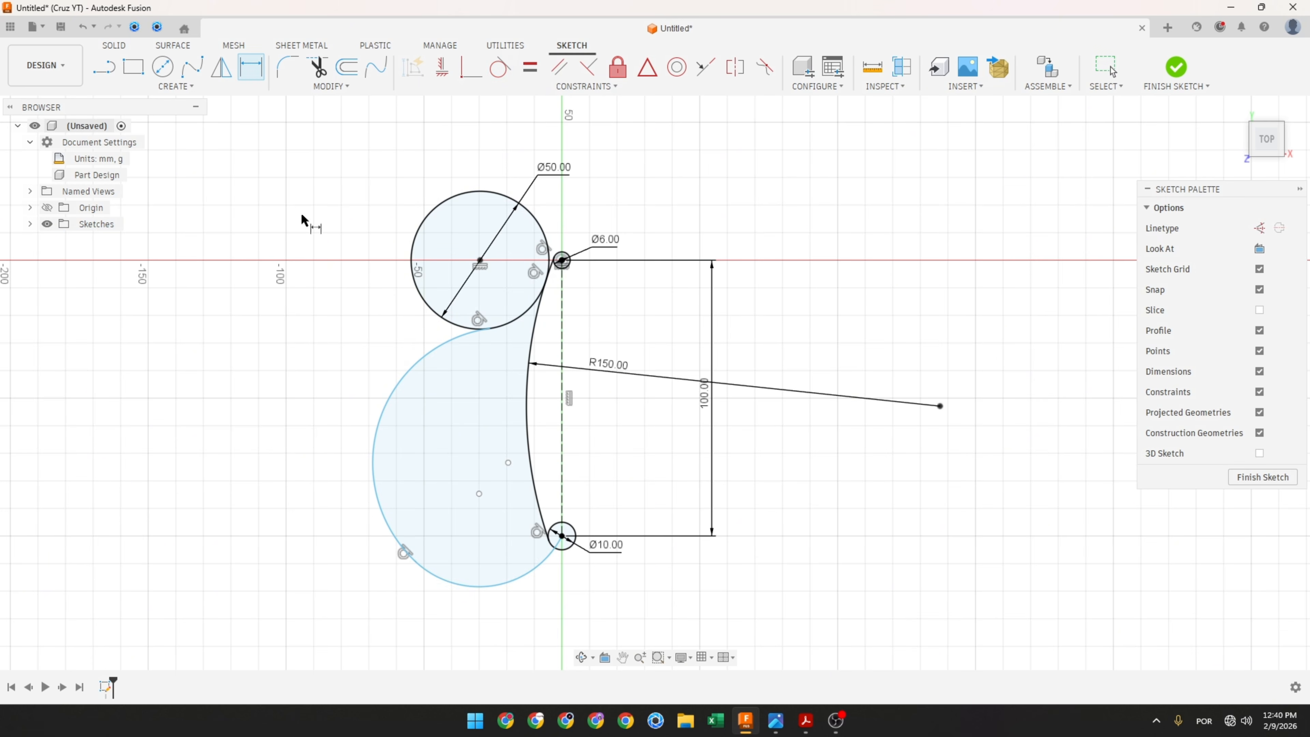
click(505, 588)
click(542, 621)
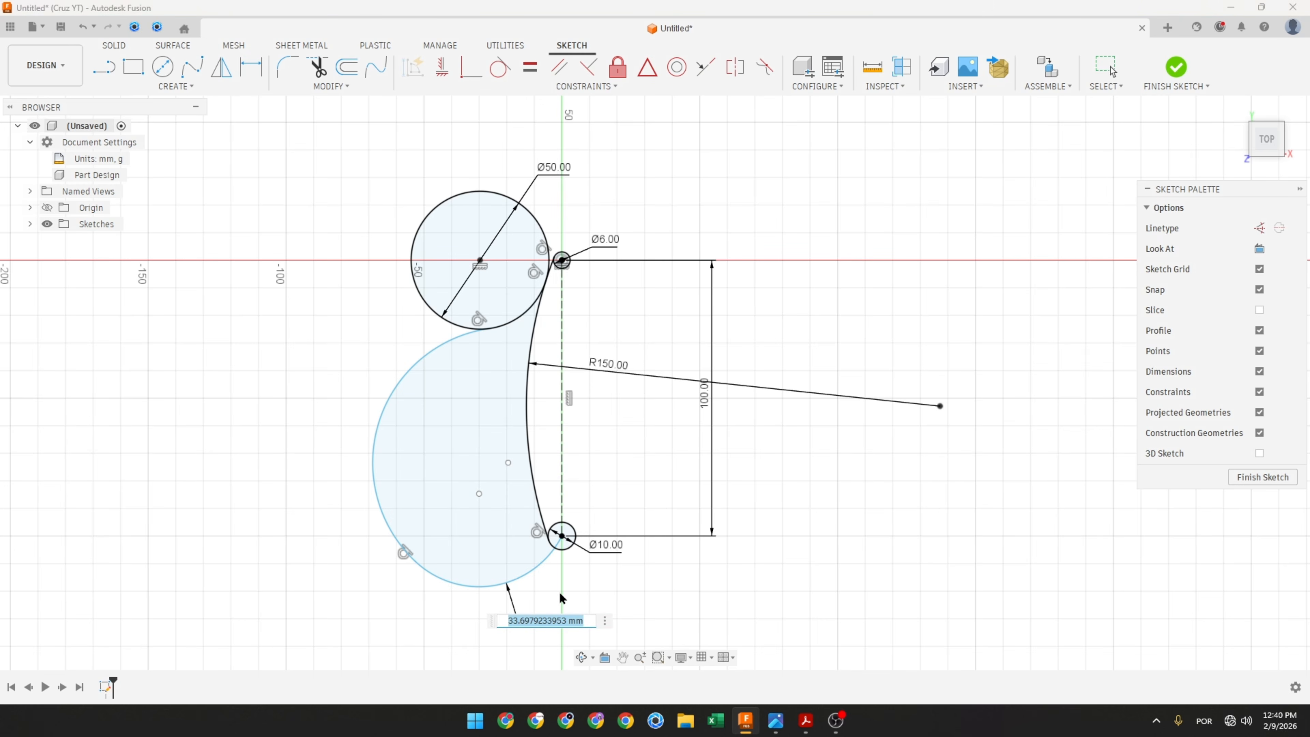
text(38)
key(Return)
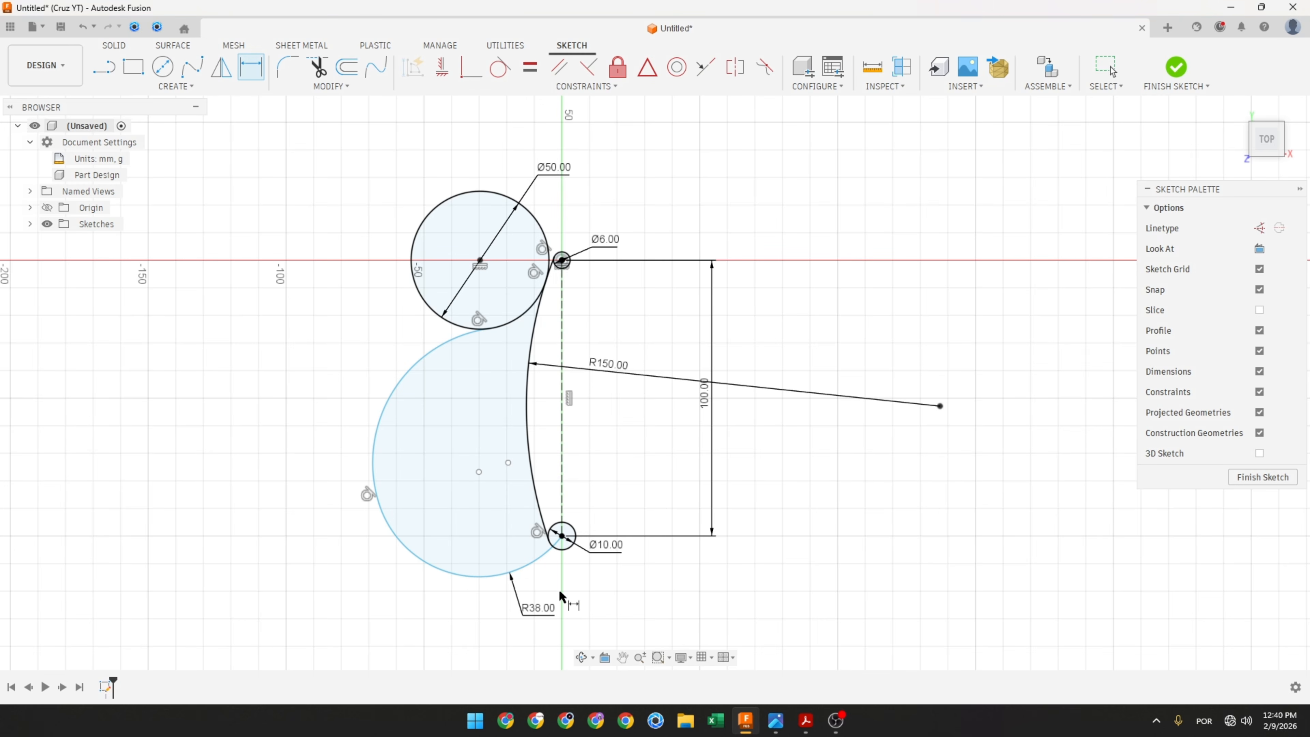
click(378, 420)
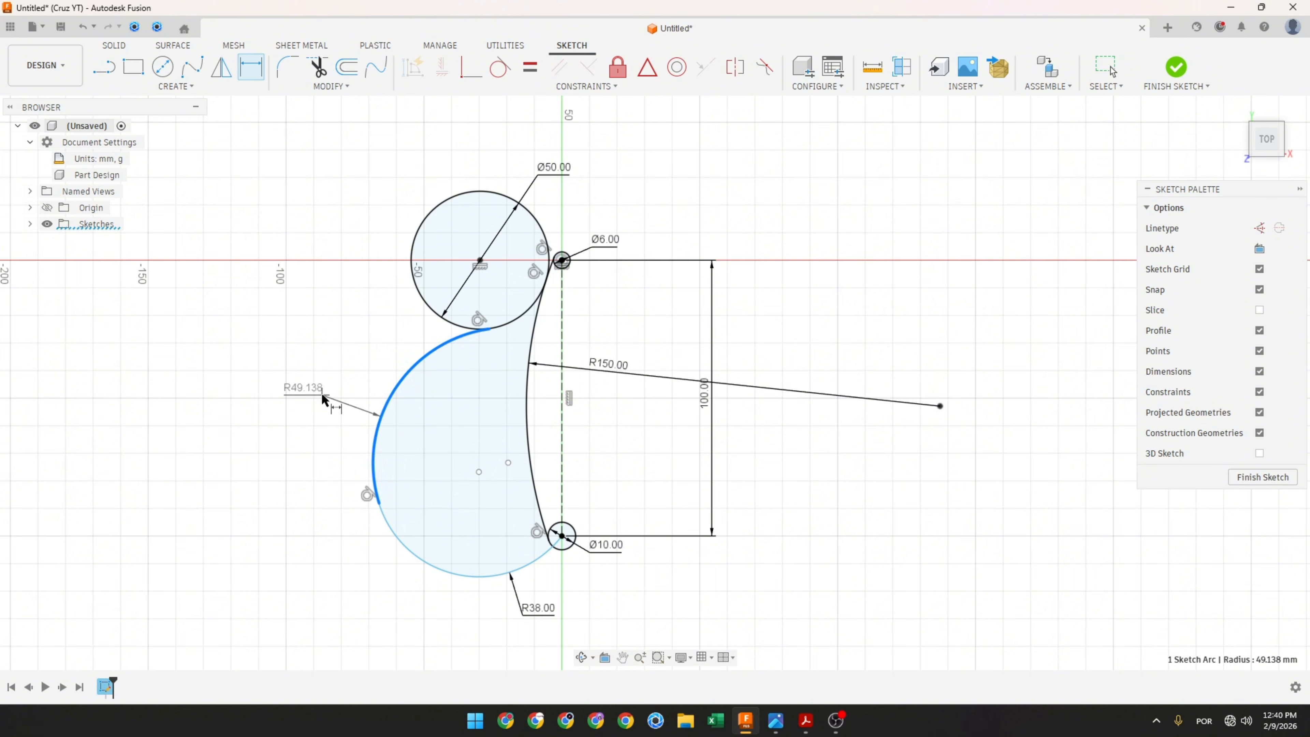
click(320, 393)
text(50)
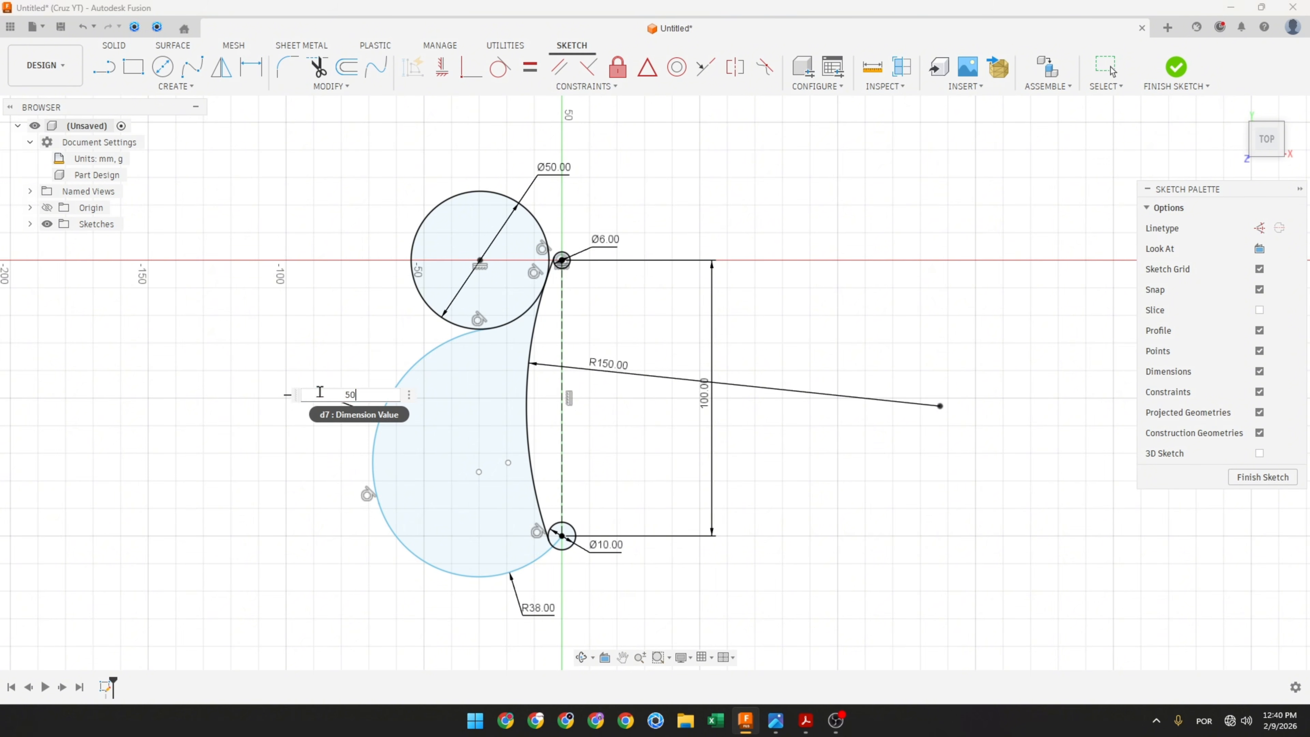
key(Return)
Step: Mark the R50 arc's centre on the reference PDF with the pen, then return to the sketch
key(alt+Tab)
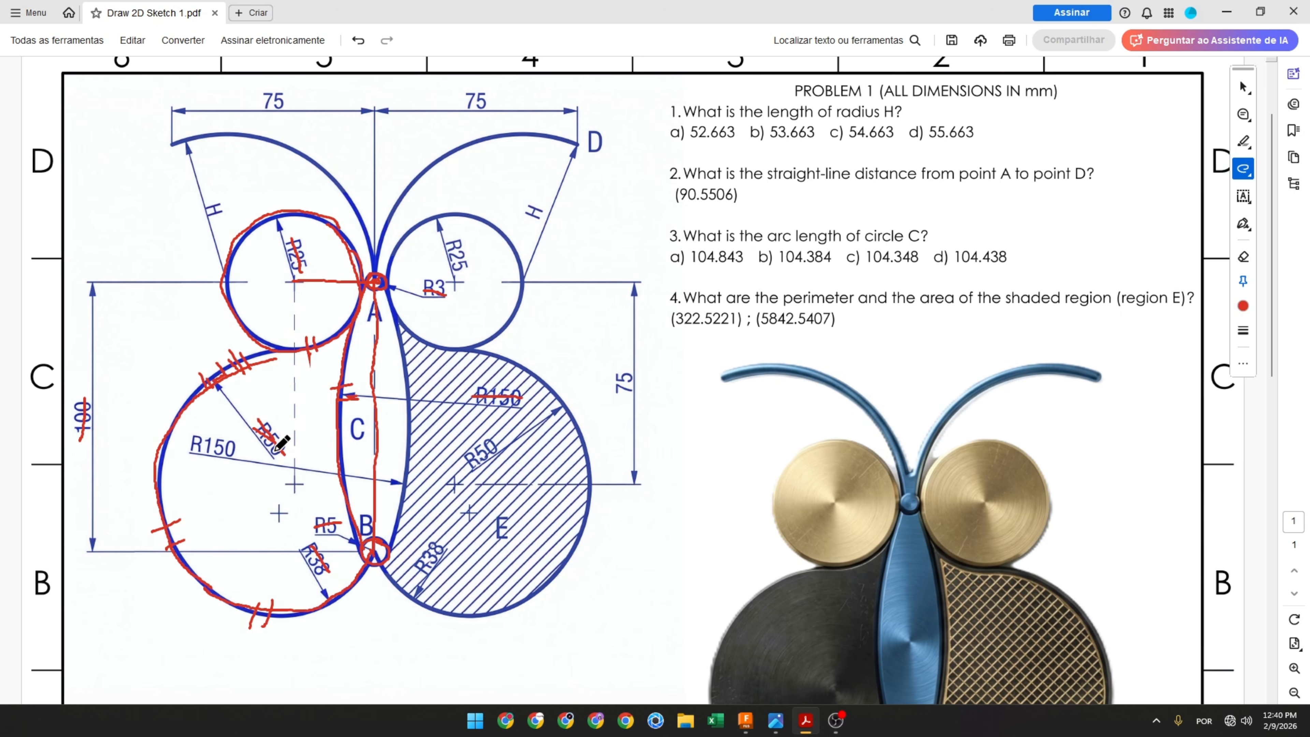
drag(213, 385, 295, 488)
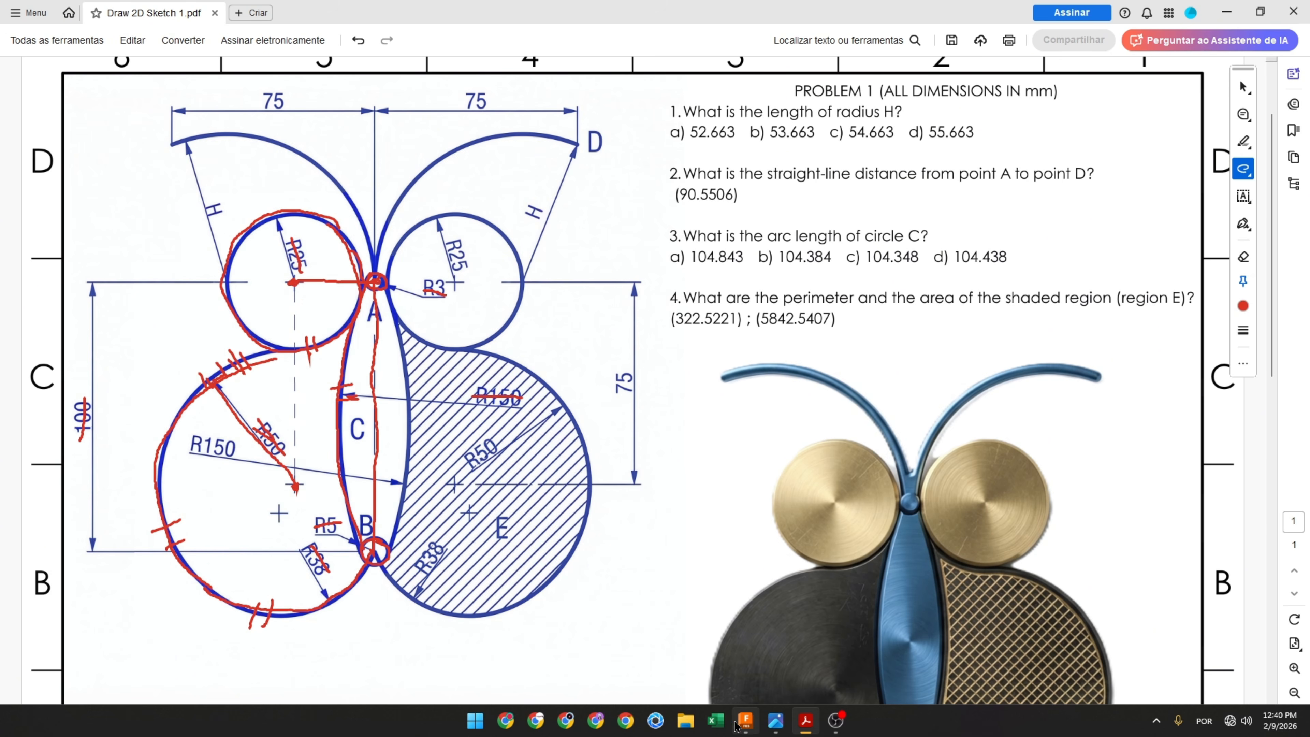
click(746, 721)
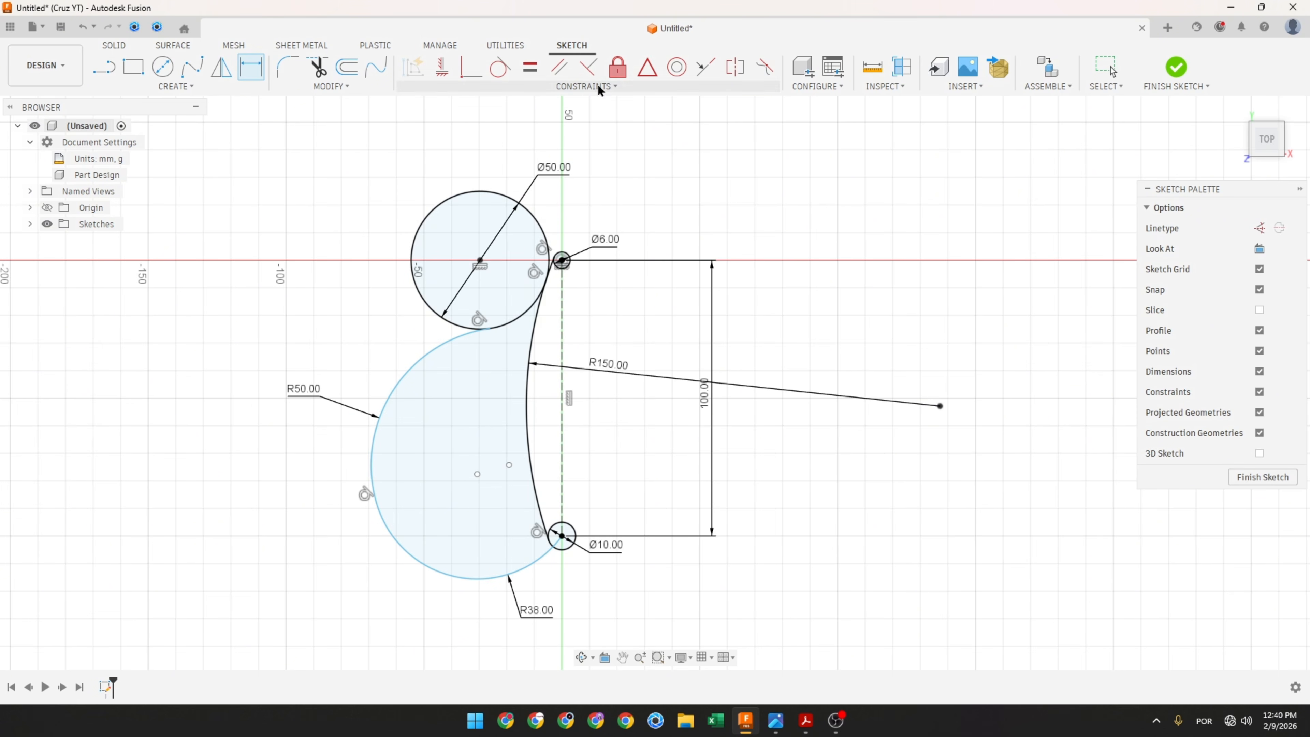
Step: Constrain the R50 arc's centre vertically aligned with the 50 mm circle's centre
click(444, 68)
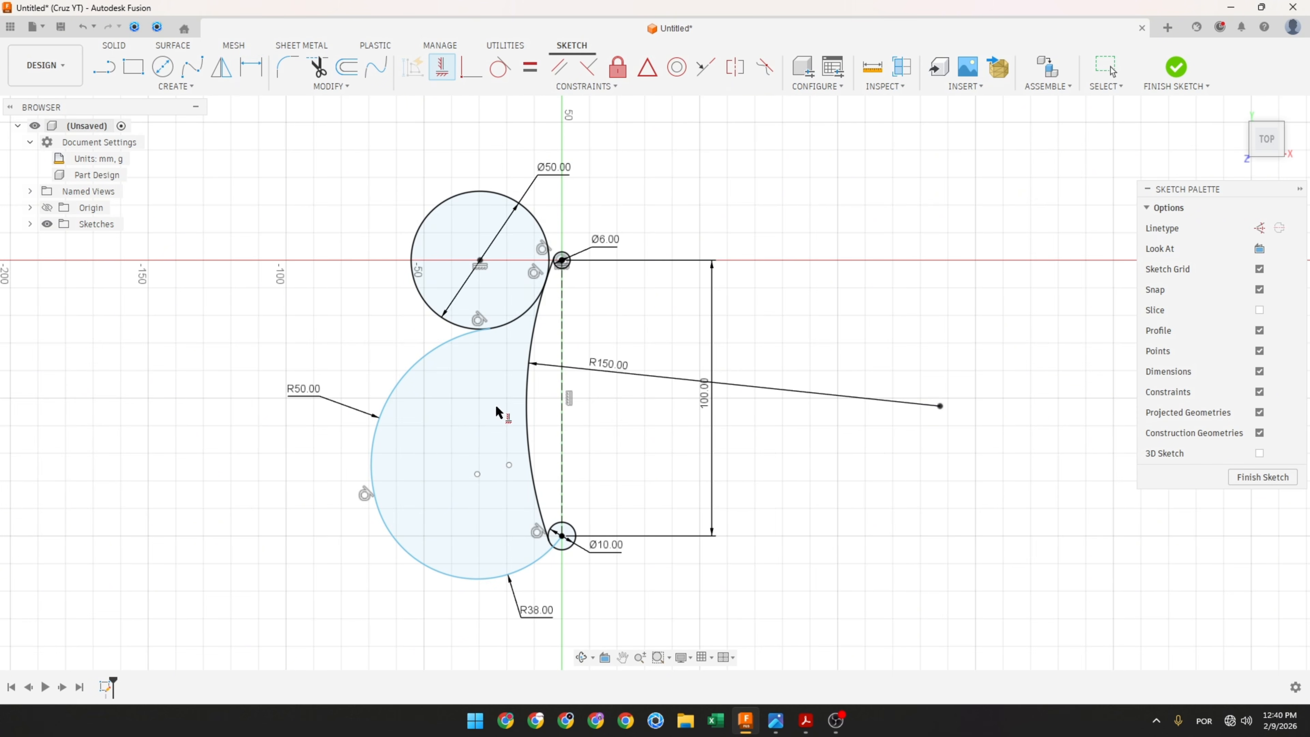
click(509, 466)
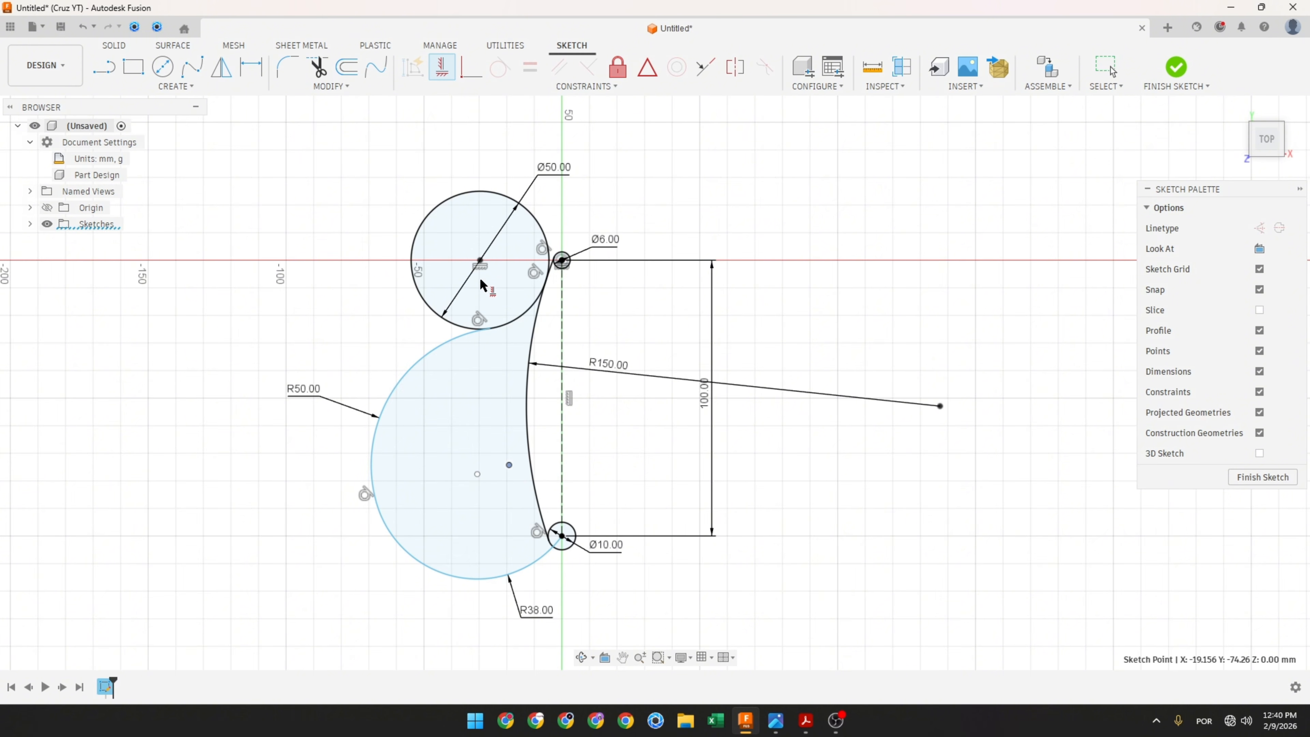
click(480, 260)
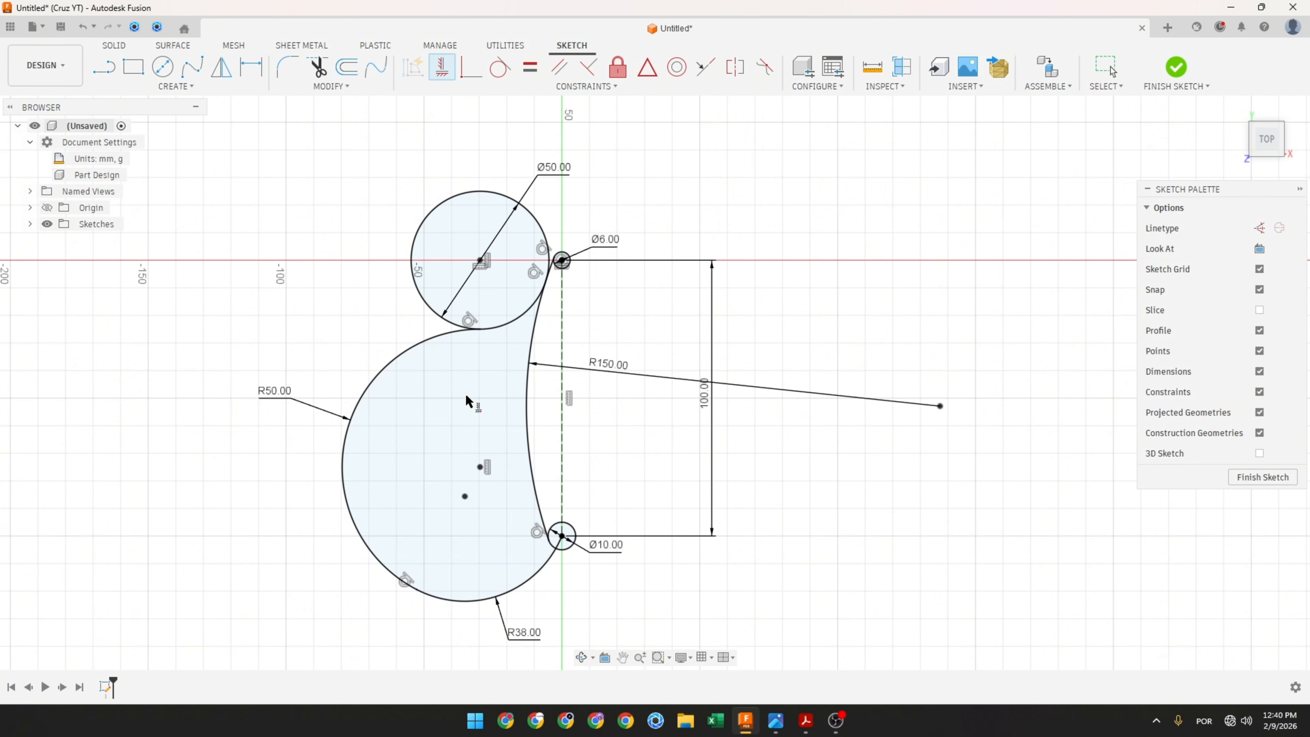
Step: Mark the R50 centre and the 75 mm height on the reference PDF with the pen
scroll(462, 636, down, 2)
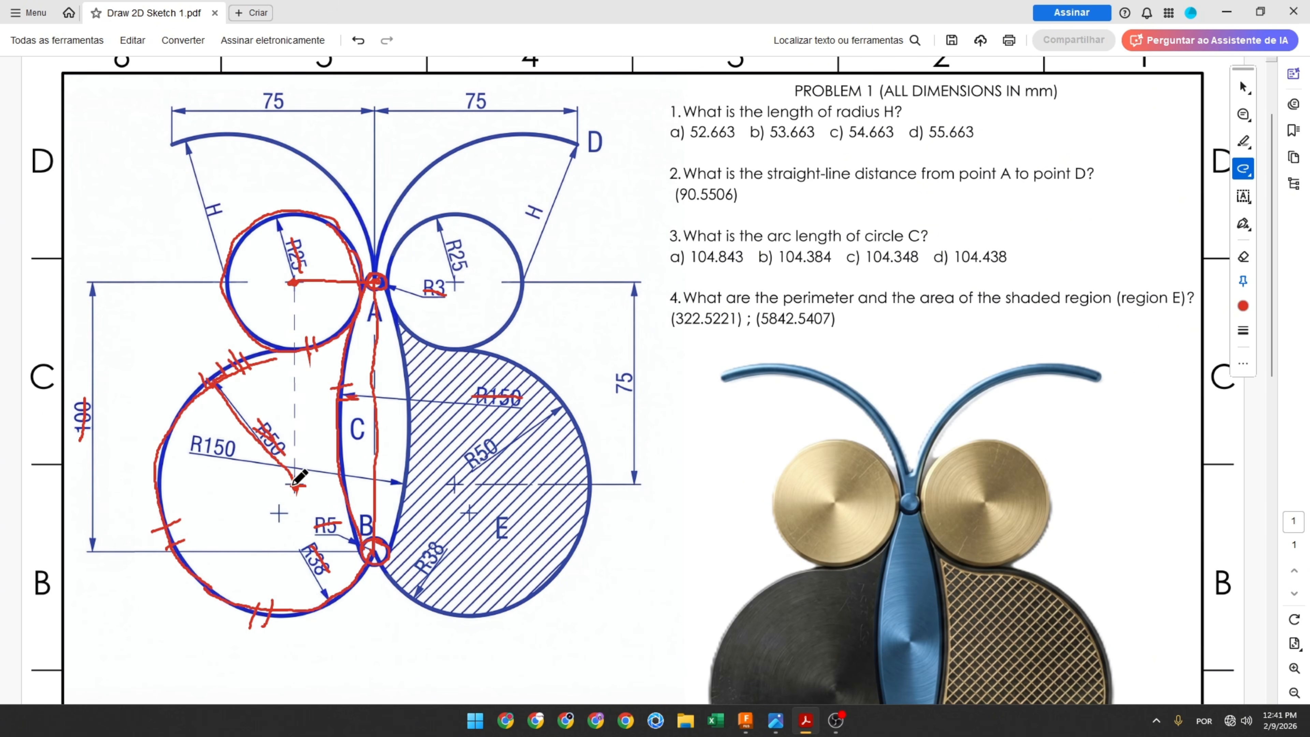
drag(293, 485, 299, 485)
drag(626, 366, 625, 385)
drag(451, 484, 465, 483)
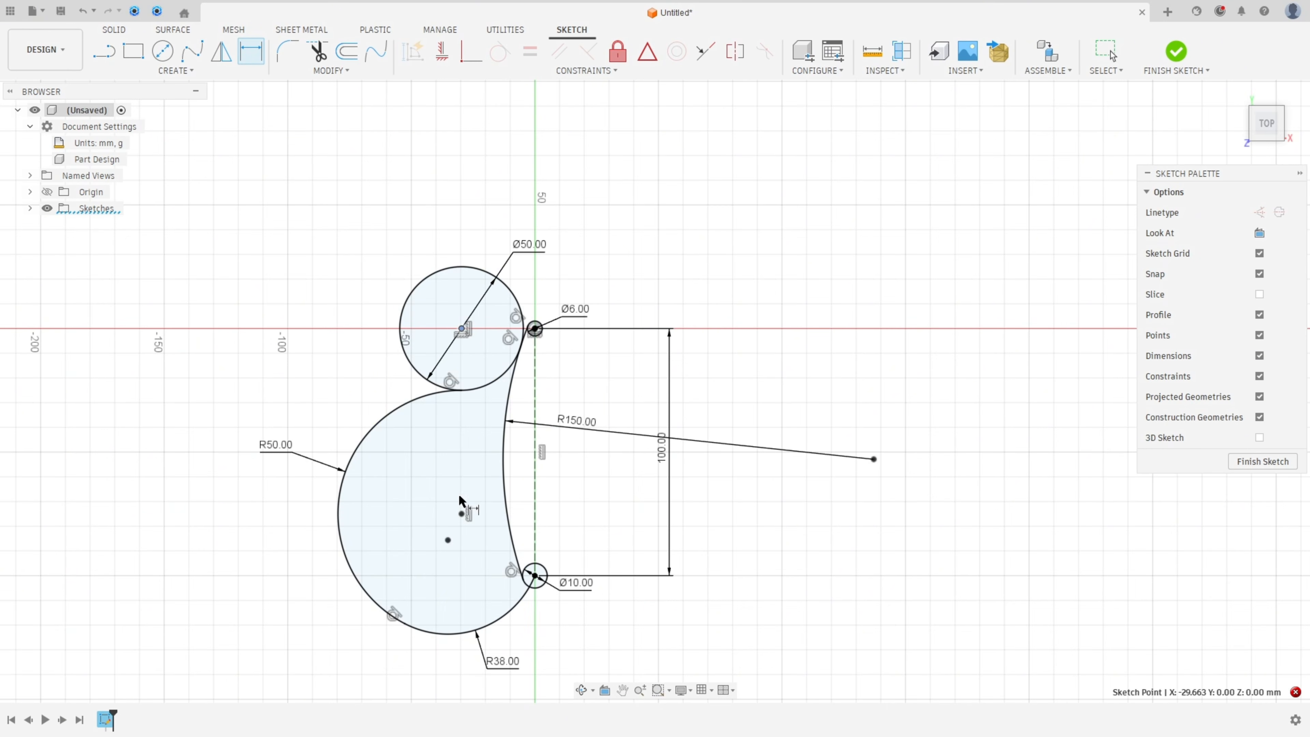
Step: Dimension the vertical distance between the 50 mm circle's centre and the R50 arc's centre as 75 mm
click(463, 518)
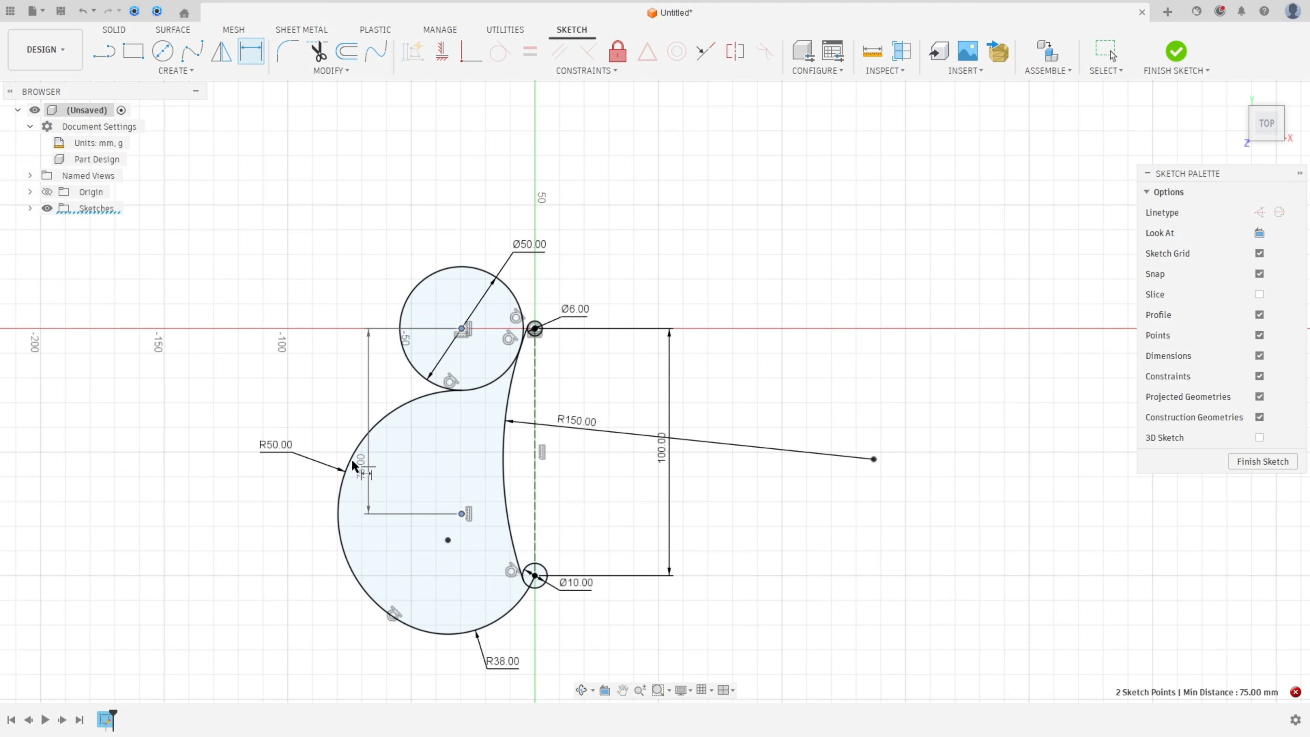
click(218, 416)
click(719, 405)
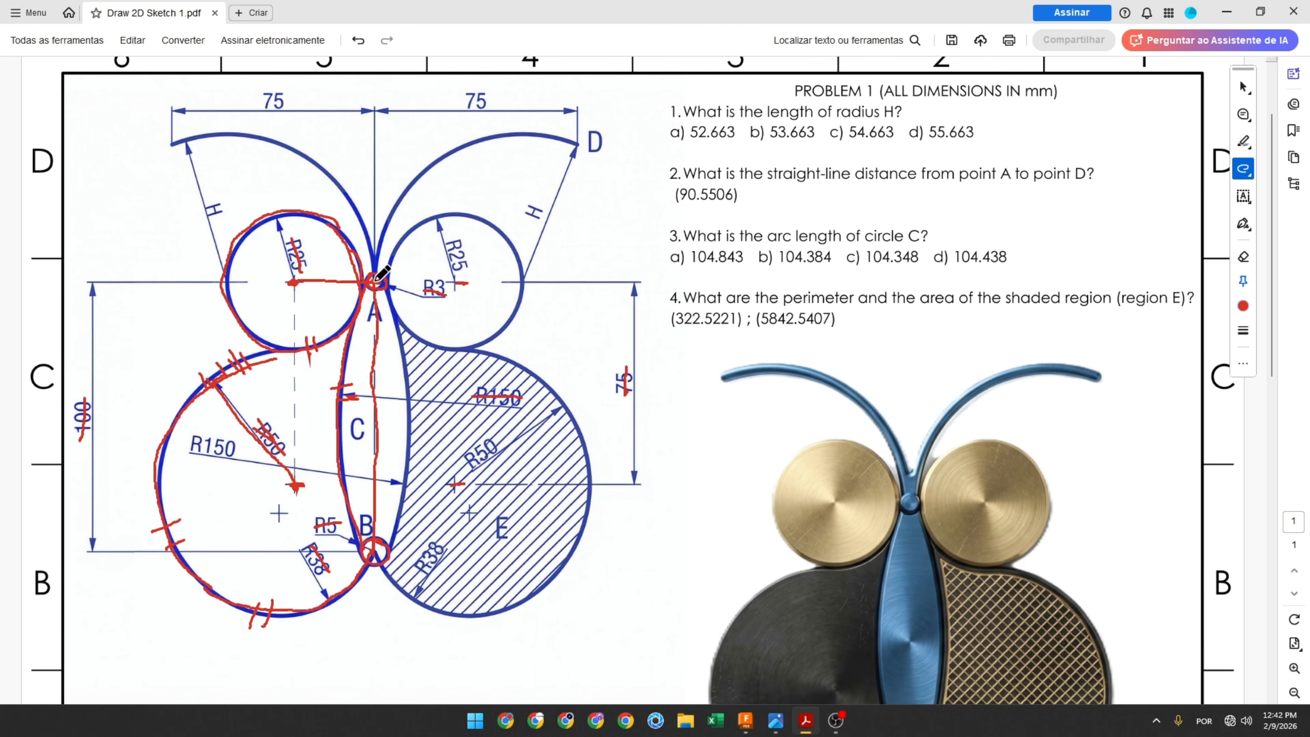
Step: Trace the upper-left H arc from point A to the 75 mm end on the reference PDF, then return to the sketch
mouse_move(375, 280)
mouse_down()
mouse_move(362, 216)
mouse_move(335, 178)
mouse_move(243, 135)
mouse_move(171, 142)
mouse_up()
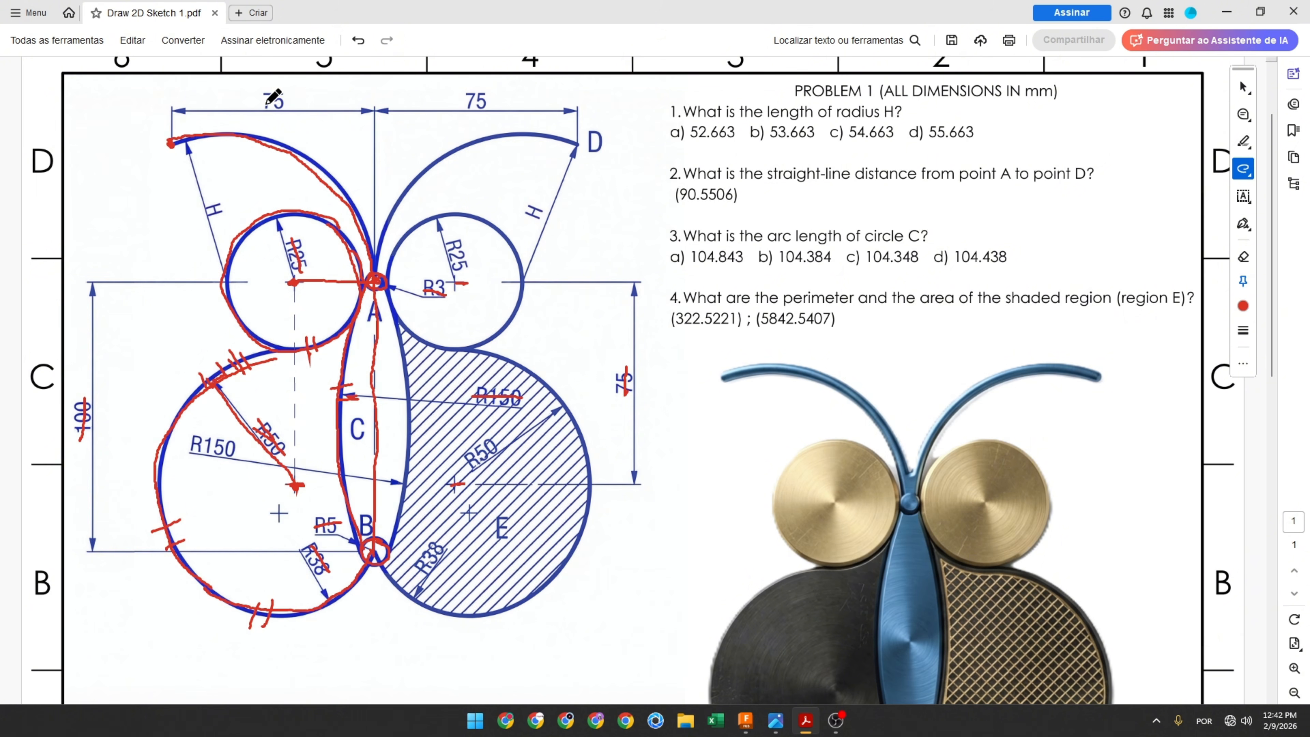
drag(266, 101, 295, 101)
drag(269, 140, 312, 163)
drag(233, 256, 229, 286)
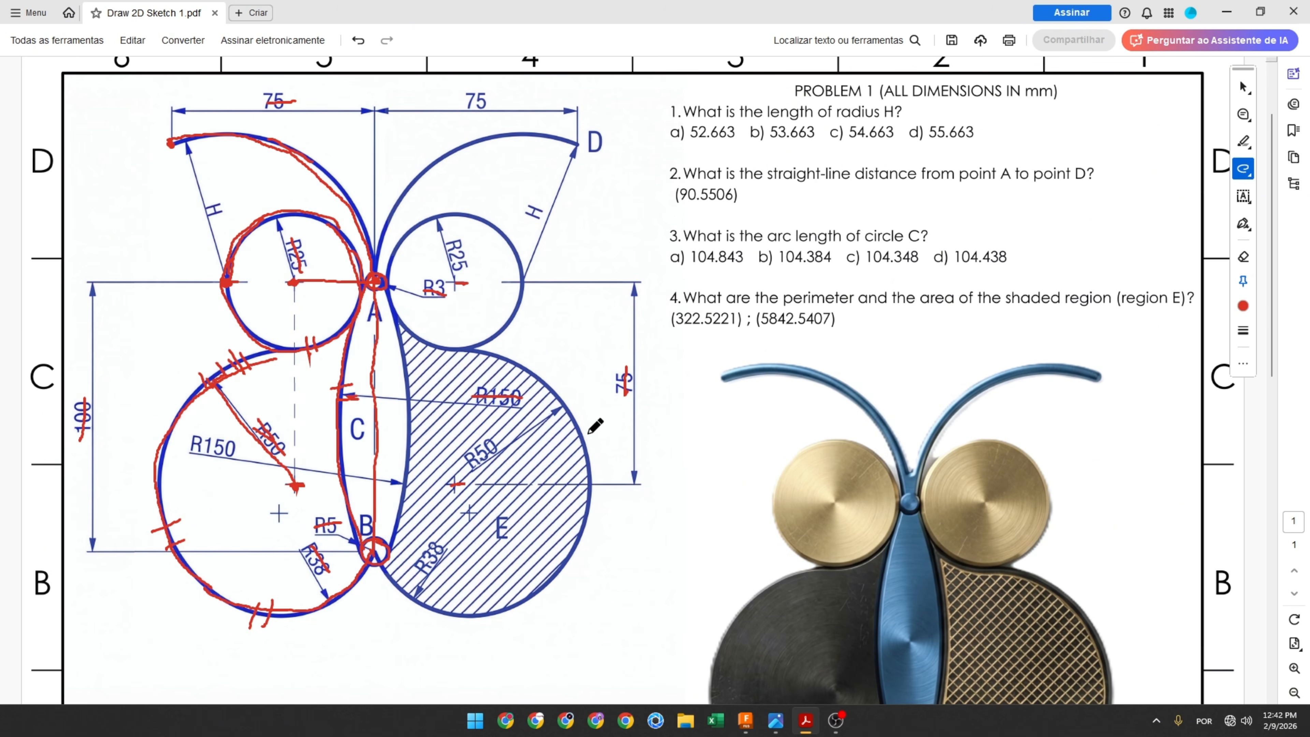
click(746, 719)
Step: Draw a tangent arc starting at point A and sweeping up and to the left over the 50 mm circle
click(174, 72)
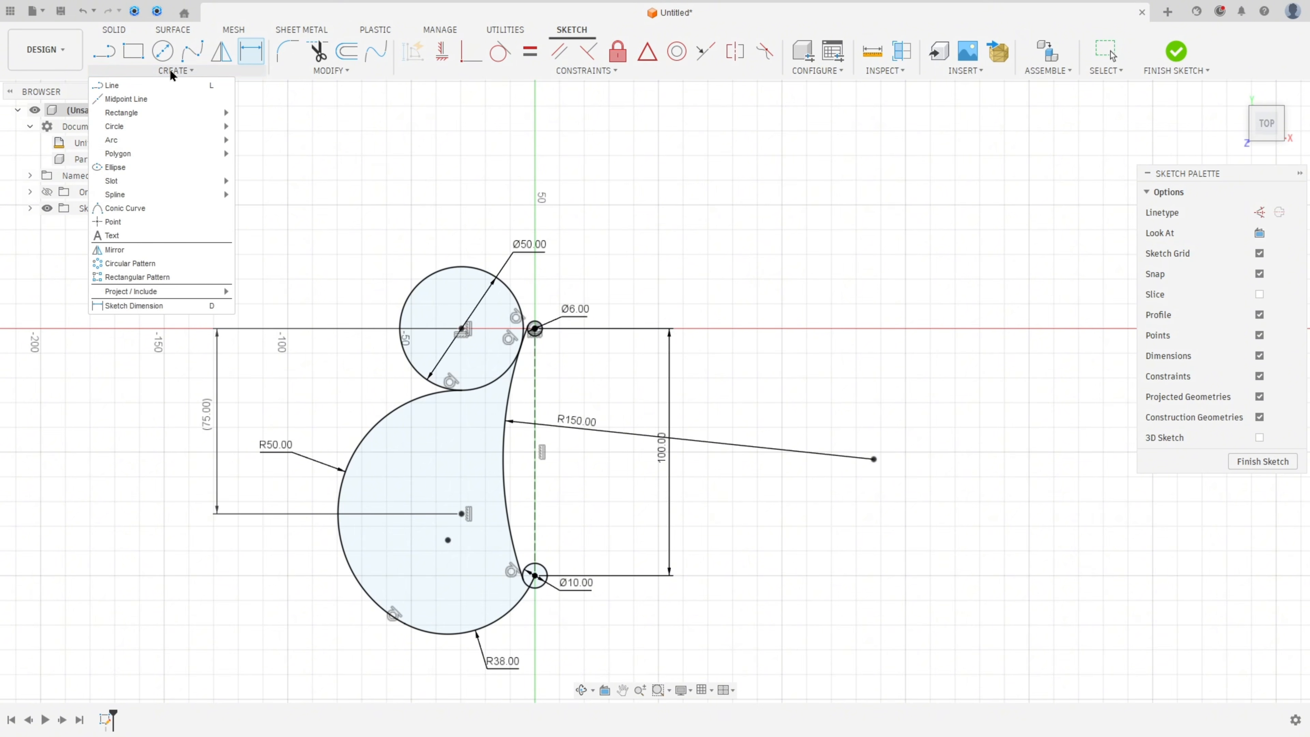
click(253, 140)
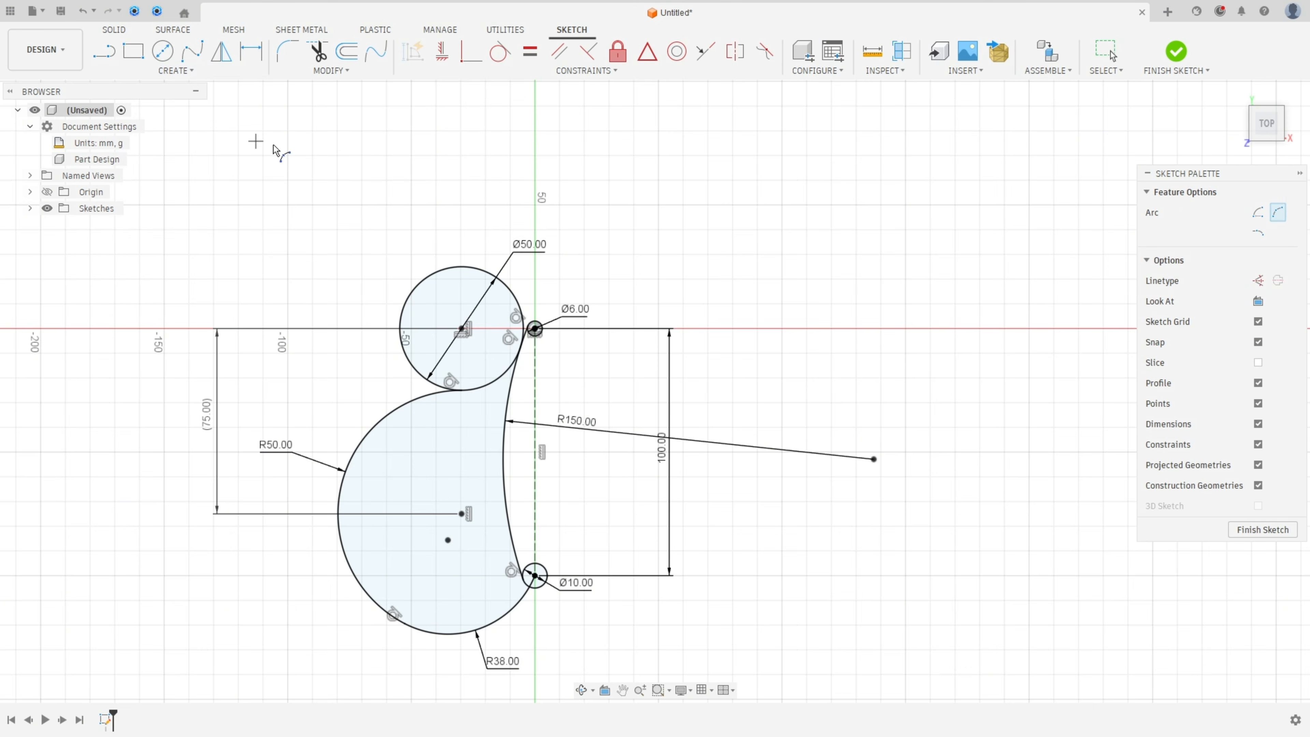
scroll(537, 330, up, 3)
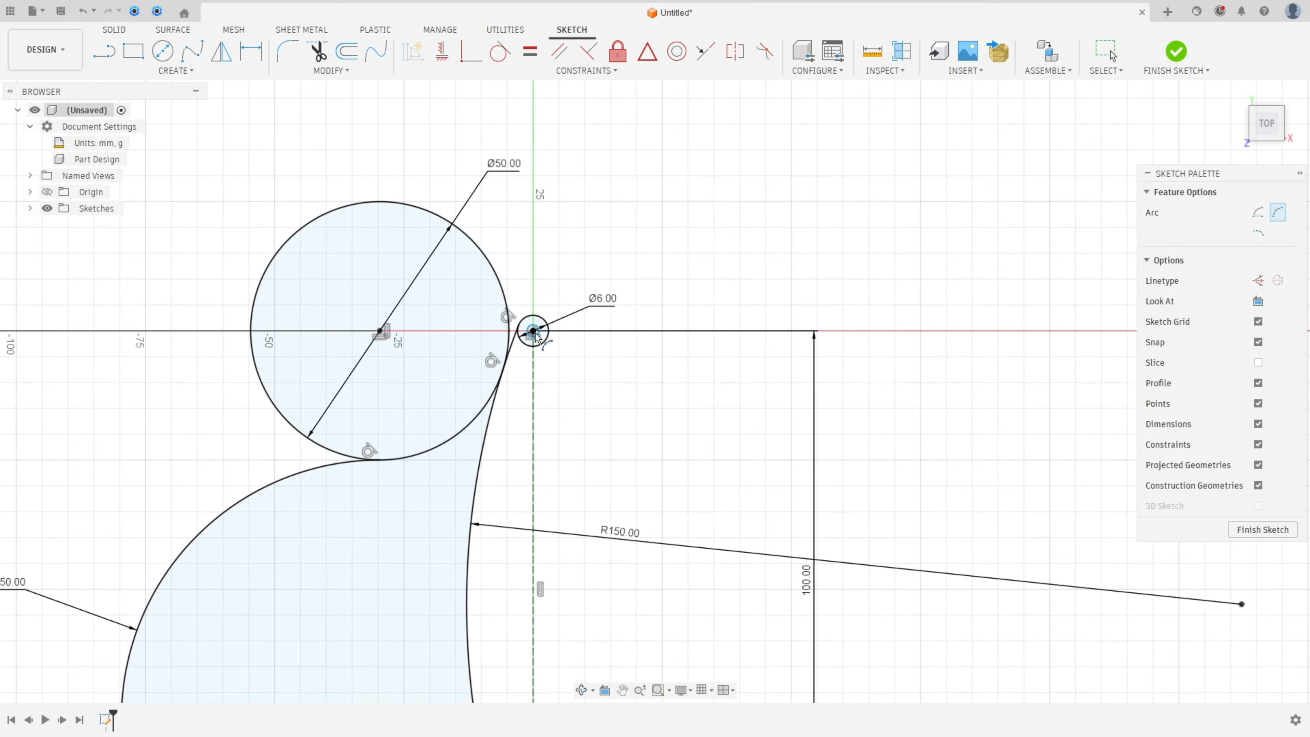
click(534, 332)
scroll(454, 195, down, 3)
middle_drag(432, 180, 511, 326)
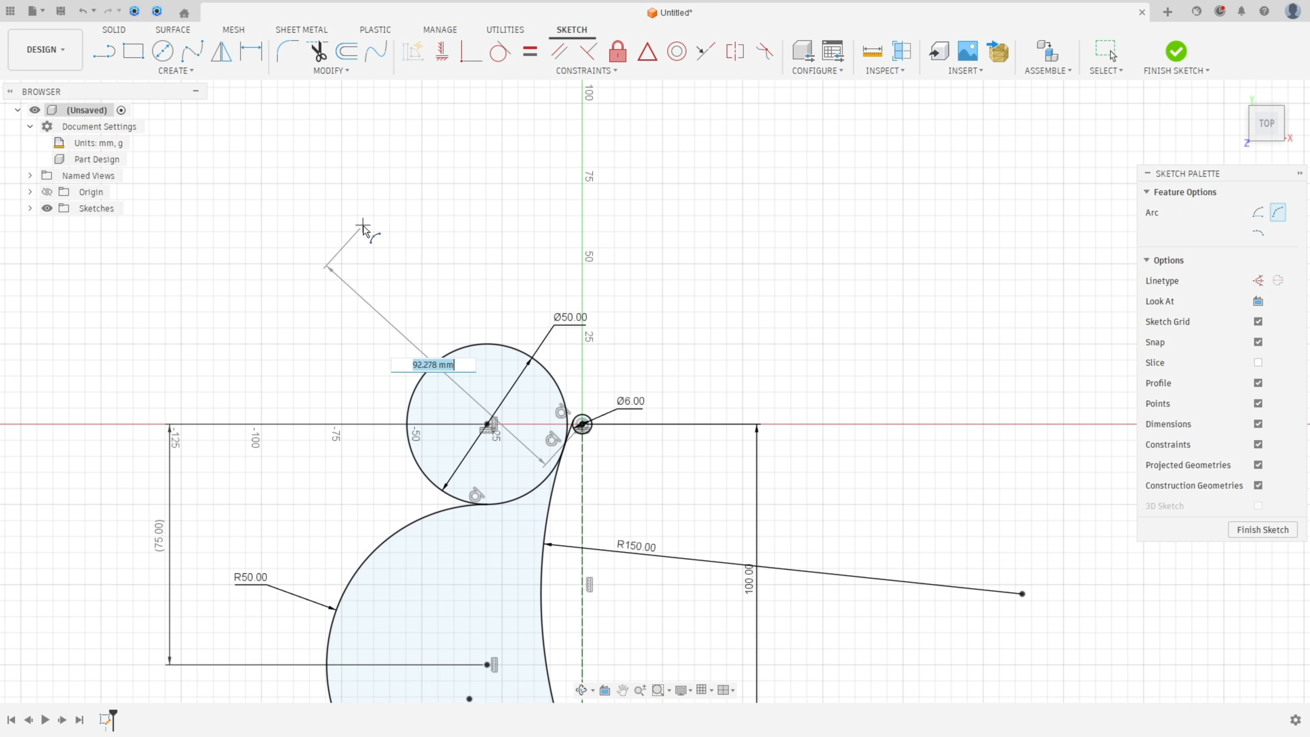
click(261, 166)
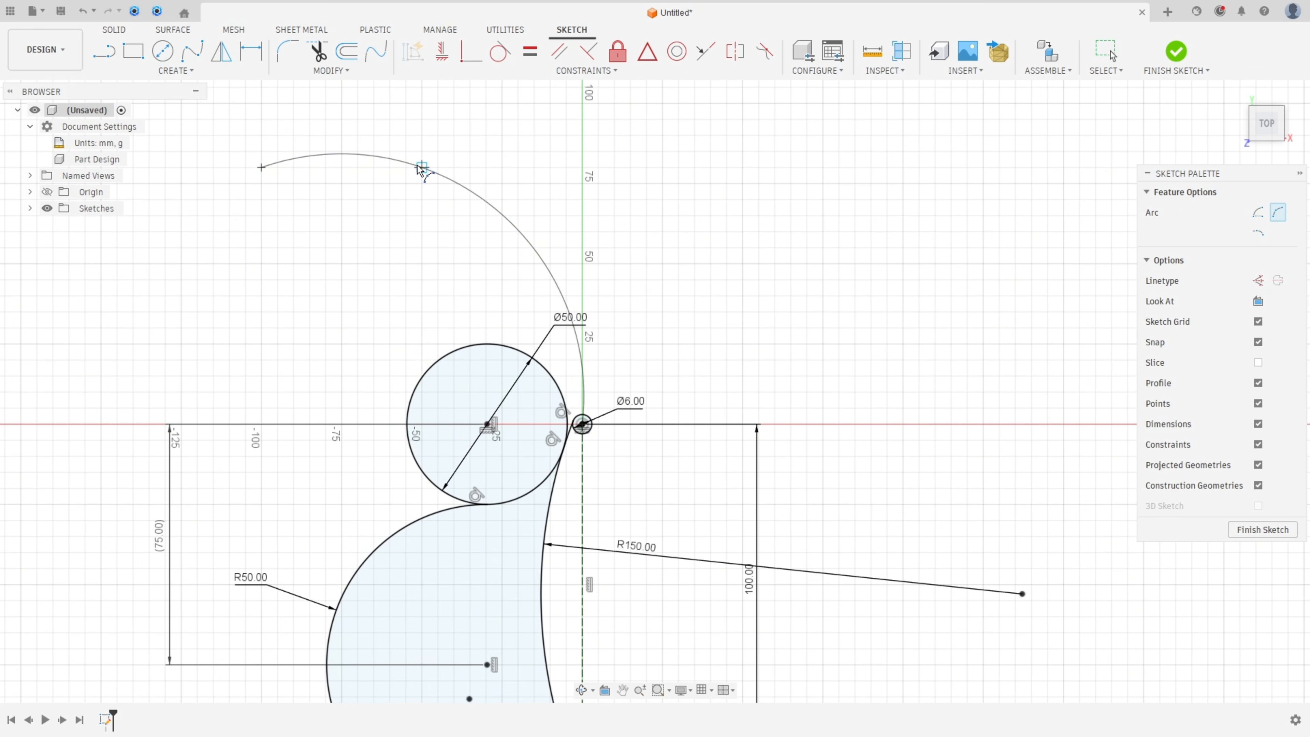
click(418, 172)
key(Escape)
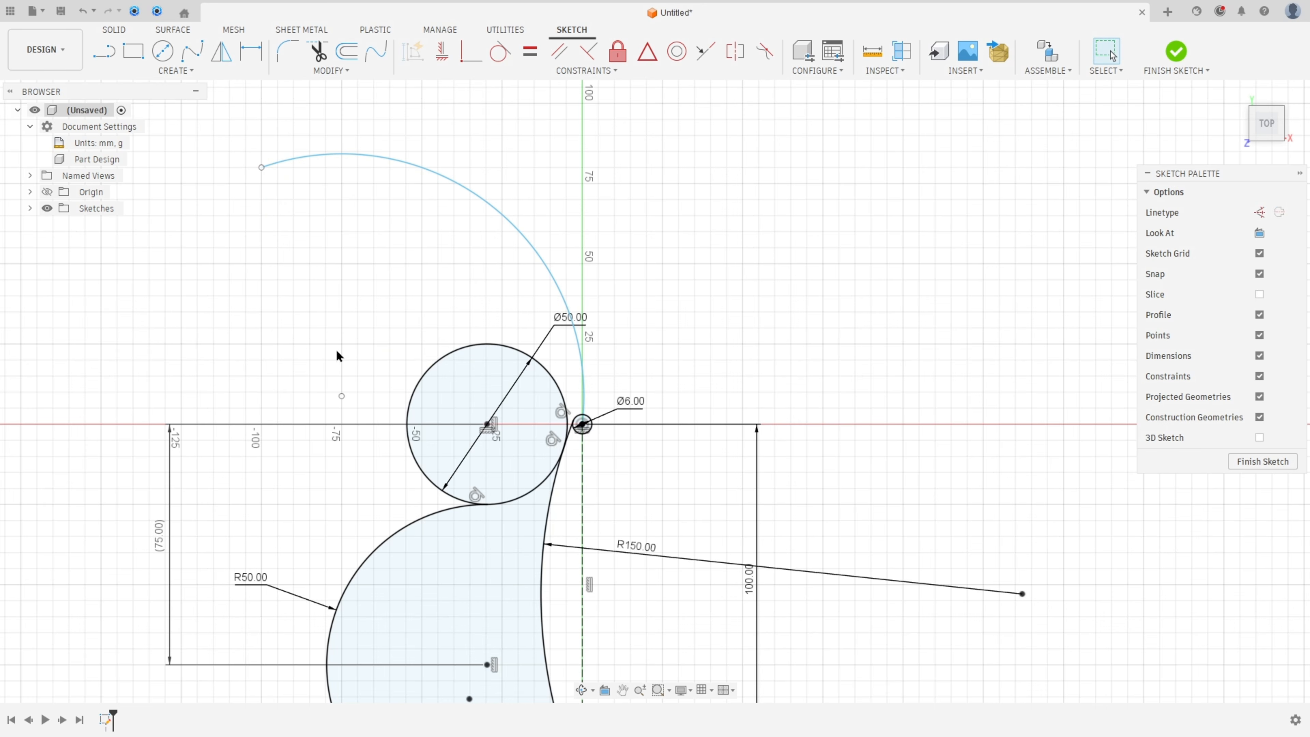
Step: Constrain the new arc's centre point horizontally aligned with point A
click(342, 396)
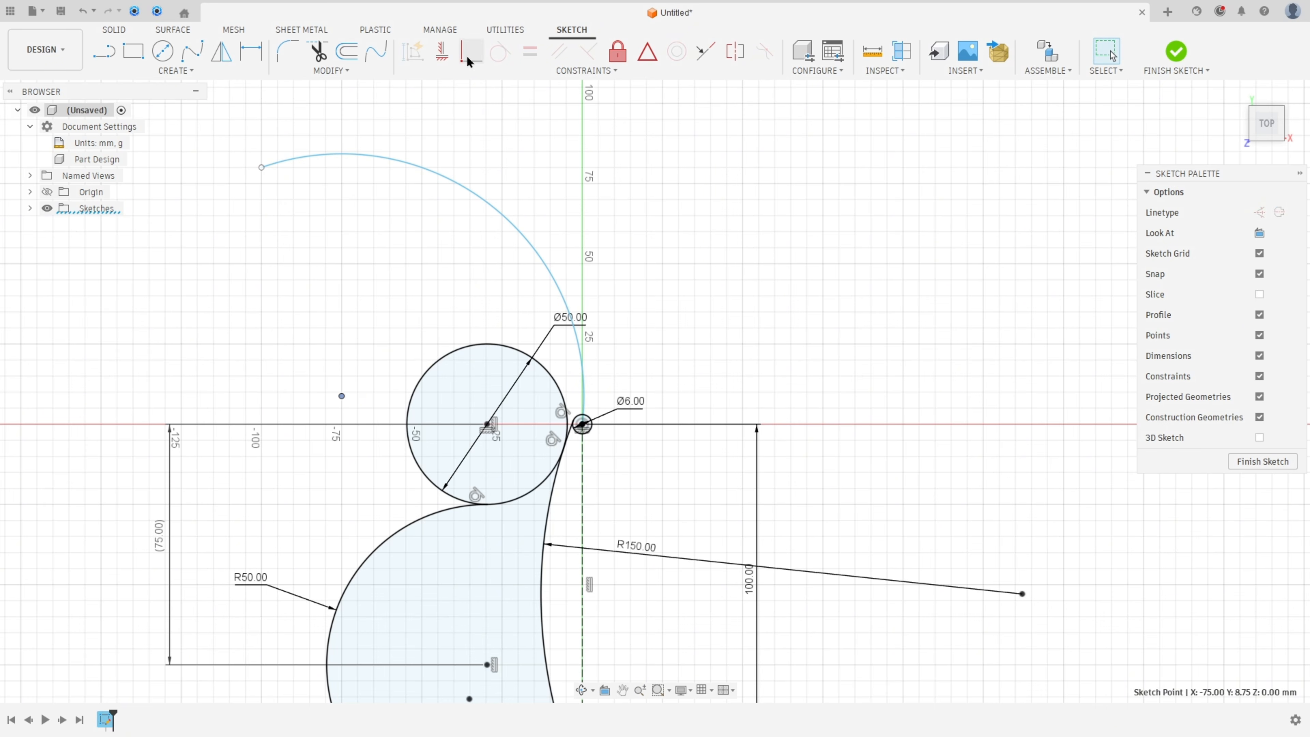
click(442, 54)
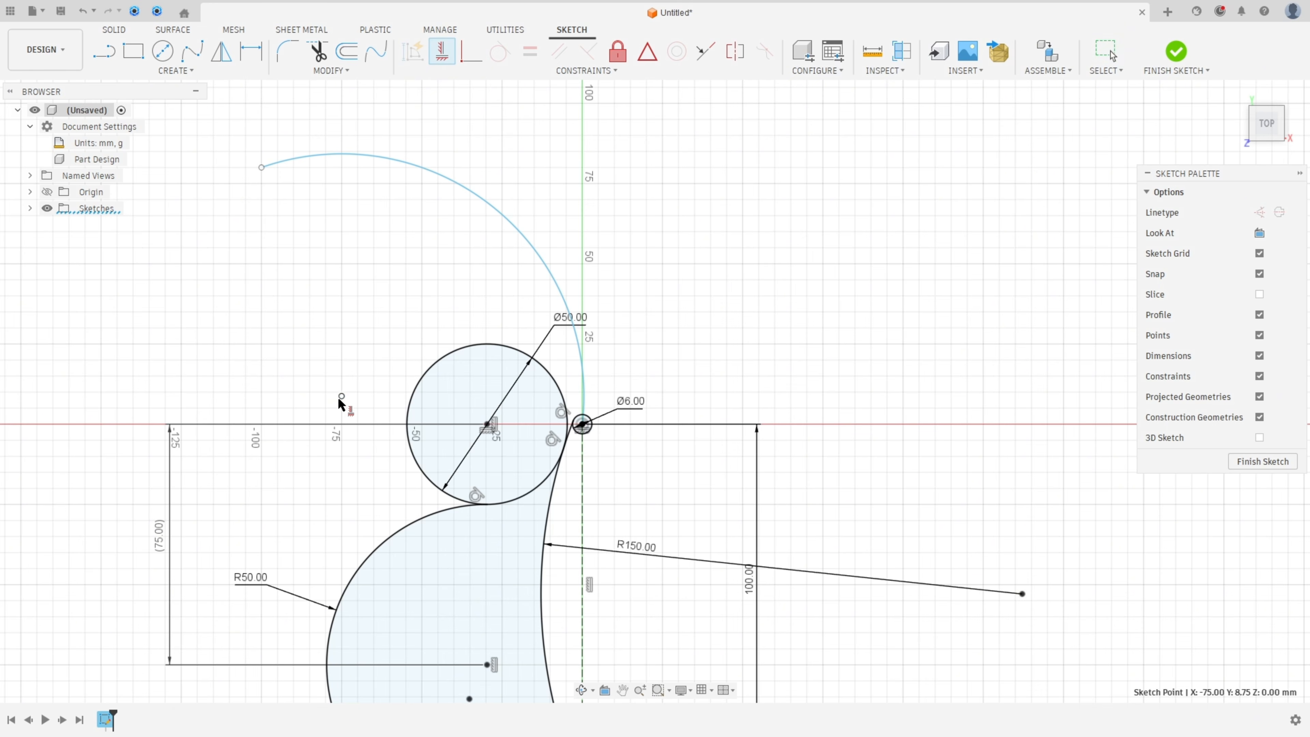
click(340, 399)
click(342, 397)
click(583, 425)
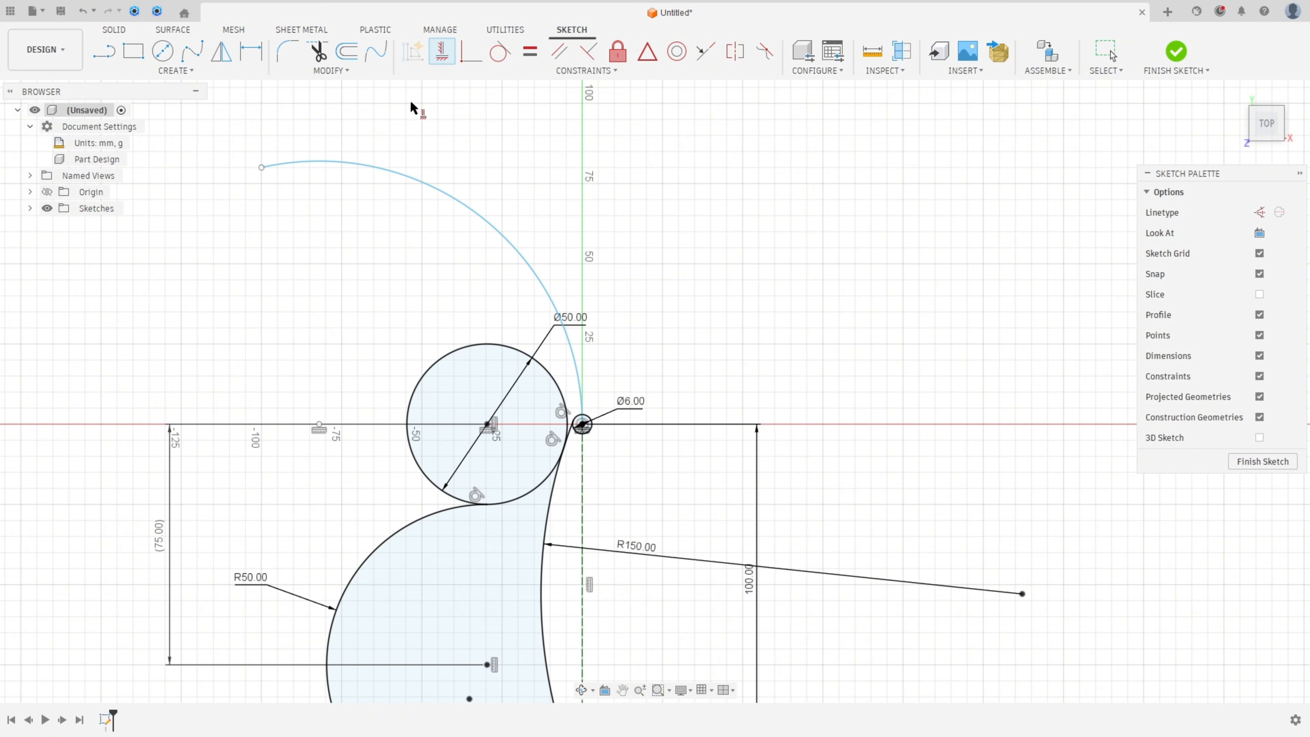
Step: Make the arc's centre point coincident with the left edge of the 50 mm circle
click(472, 61)
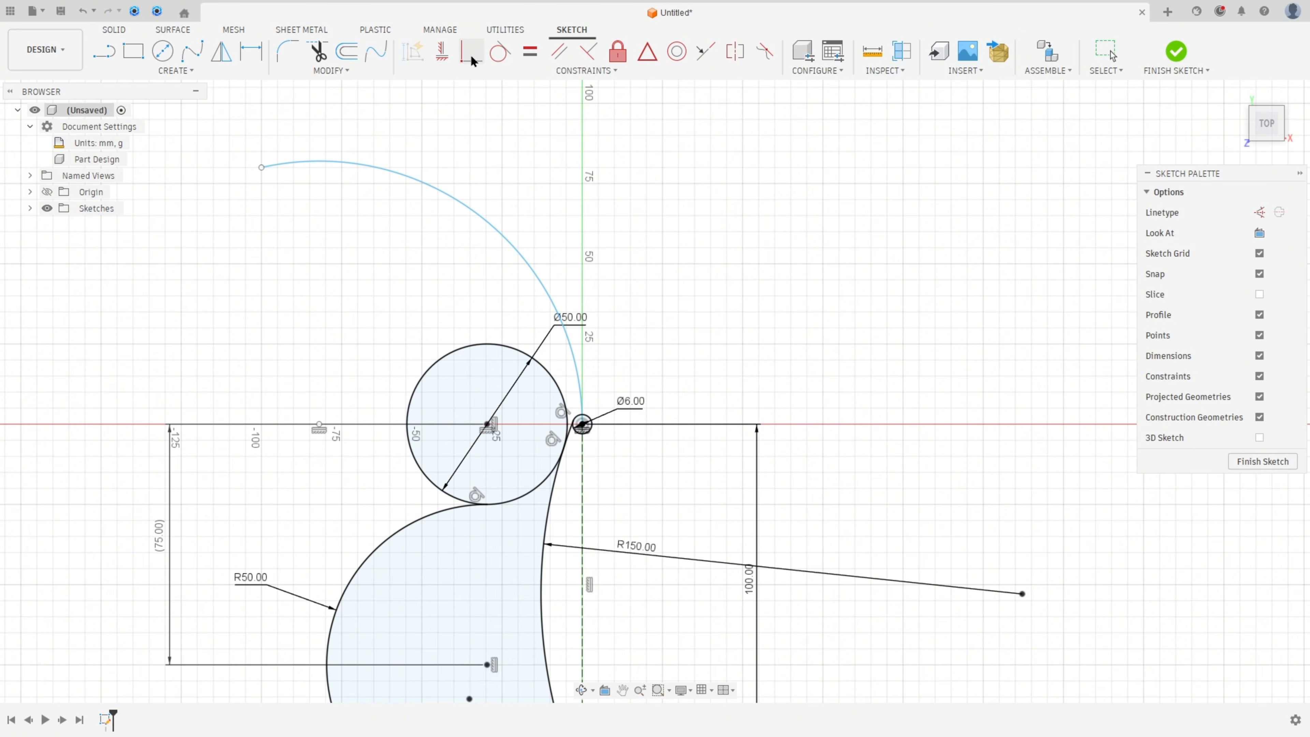
click(409, 415)
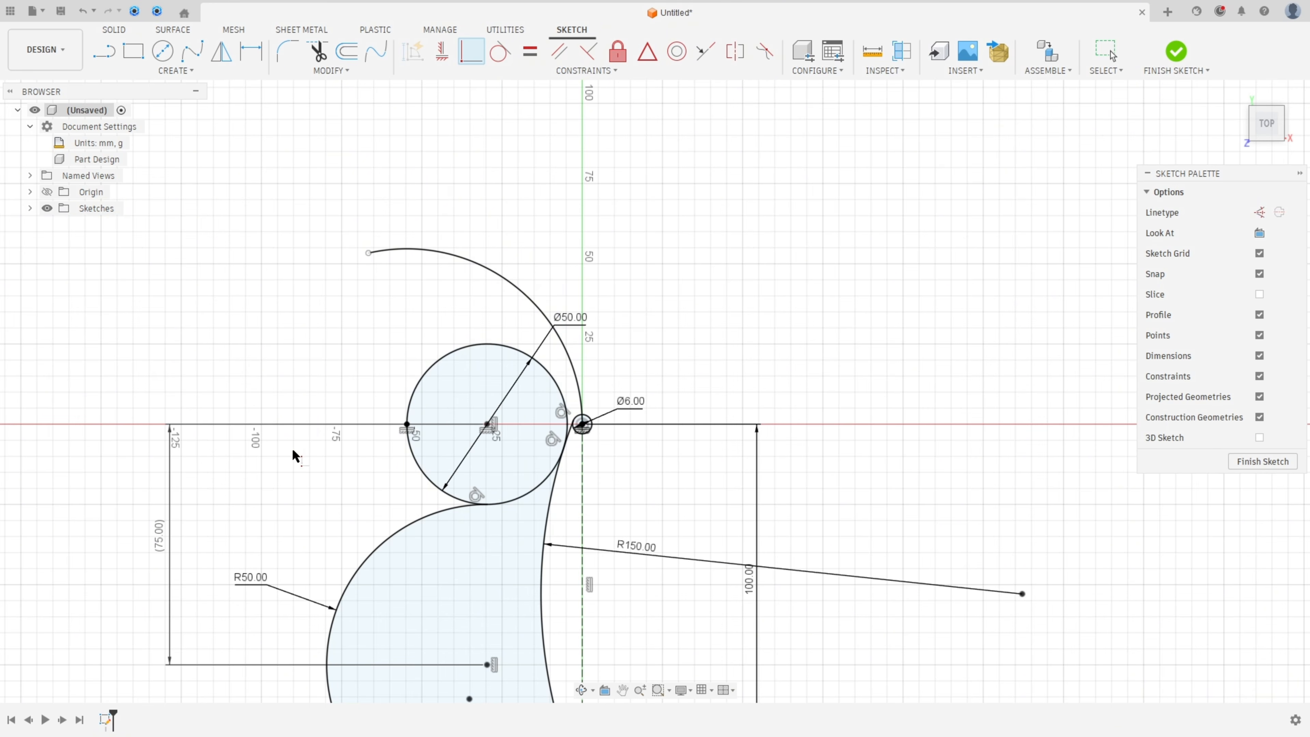
Step: Dimension the horizontal distance from the arc's outer end to point A as 75 mm
click(252, 51)
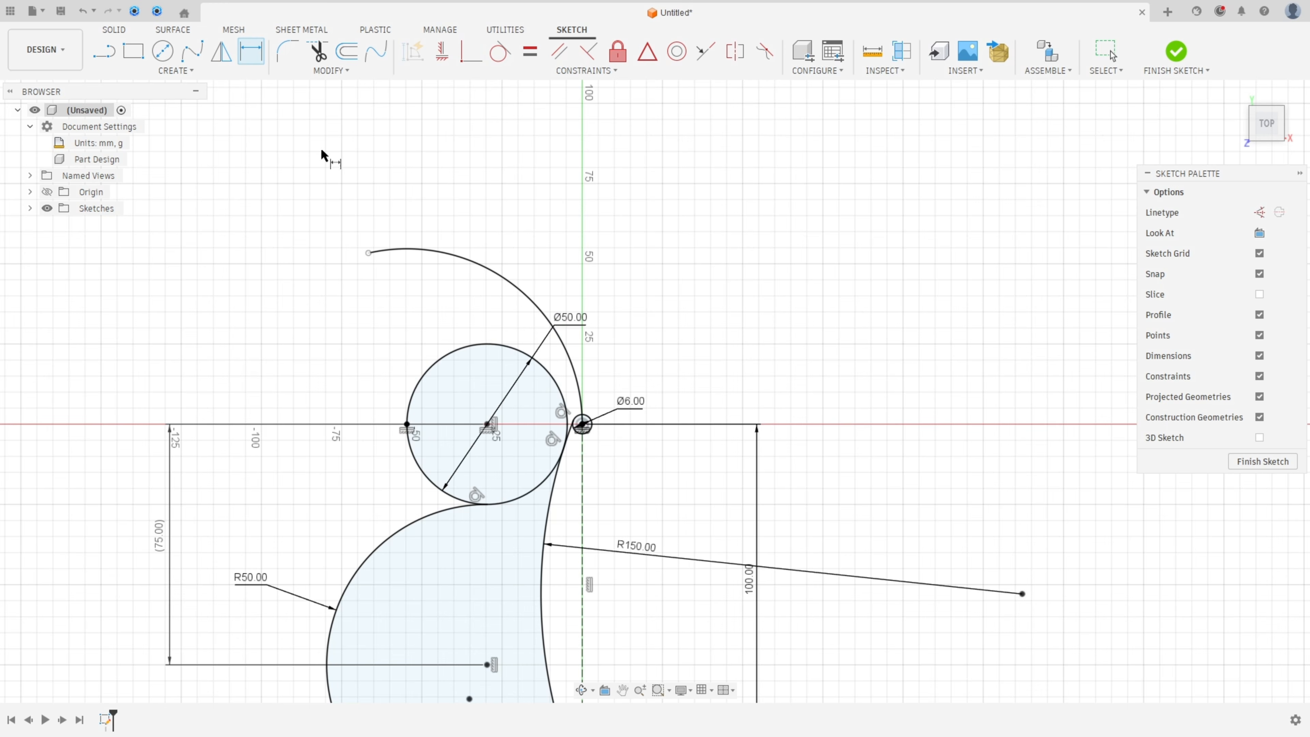
click(367, 254)
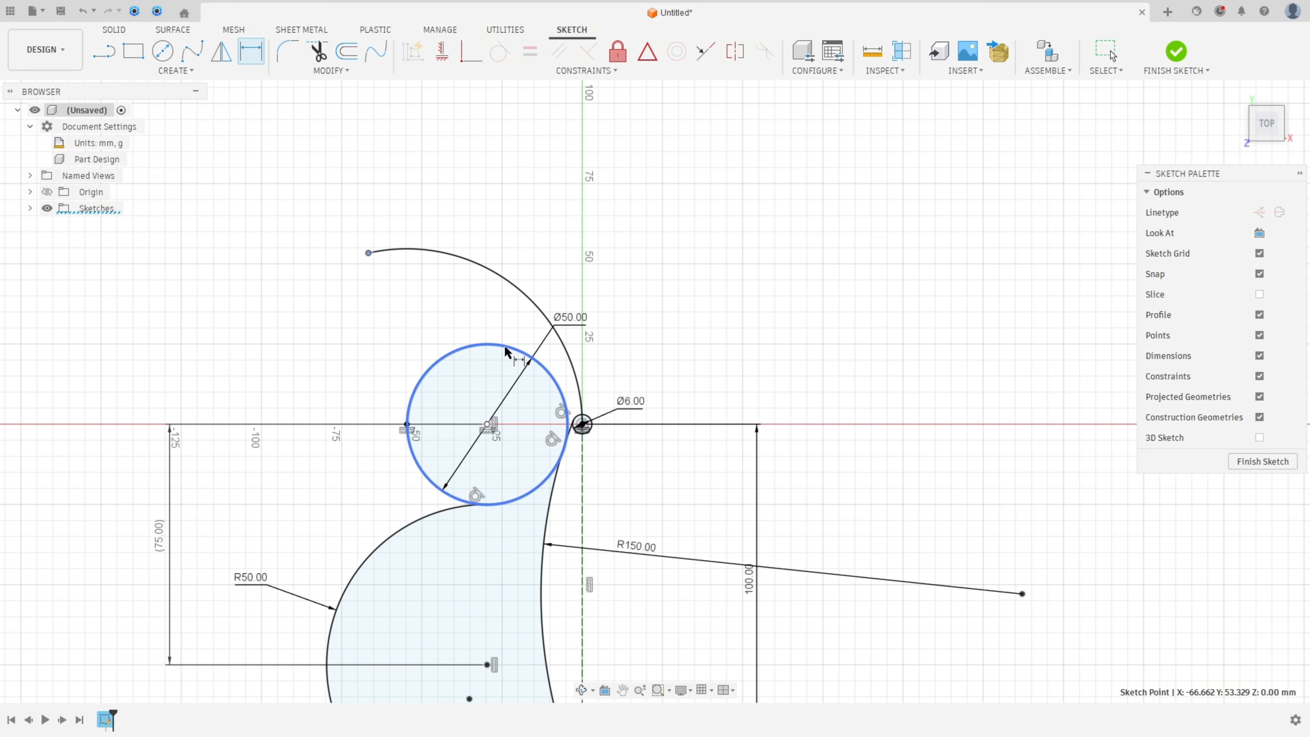
click(582, 424)
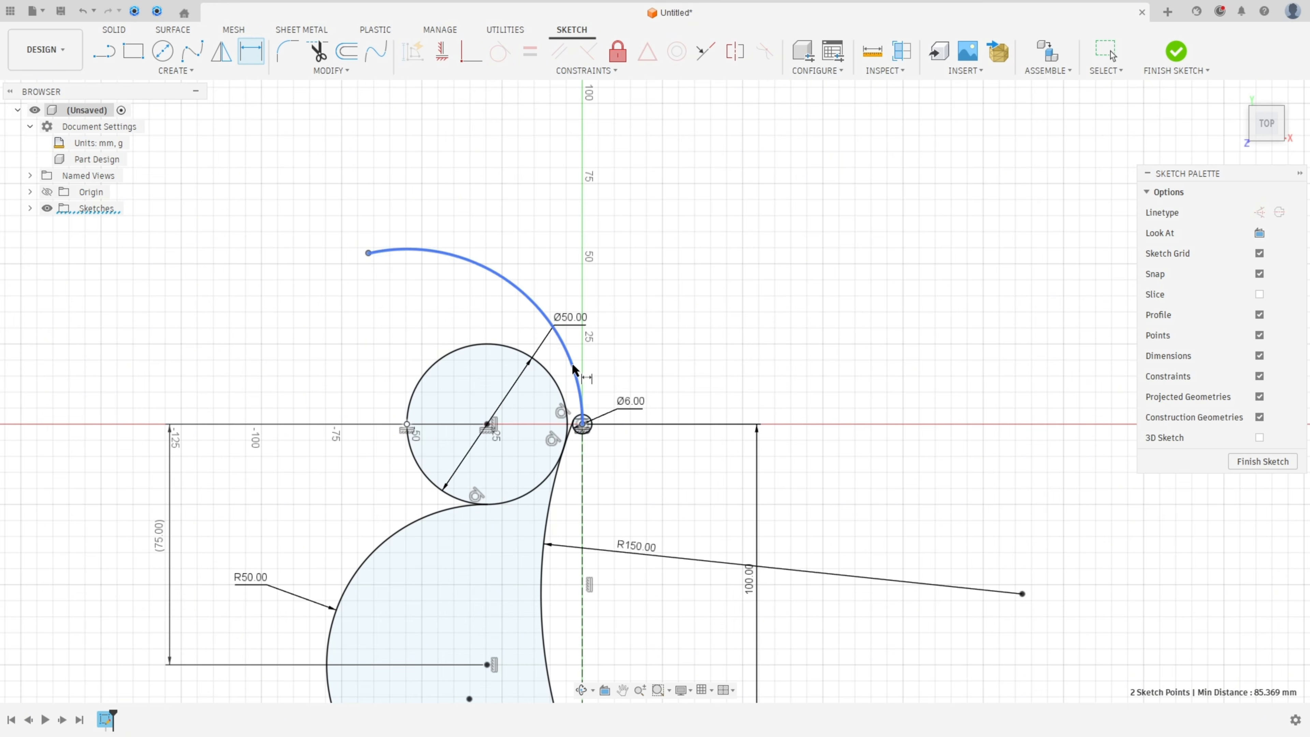
click(490, 177)
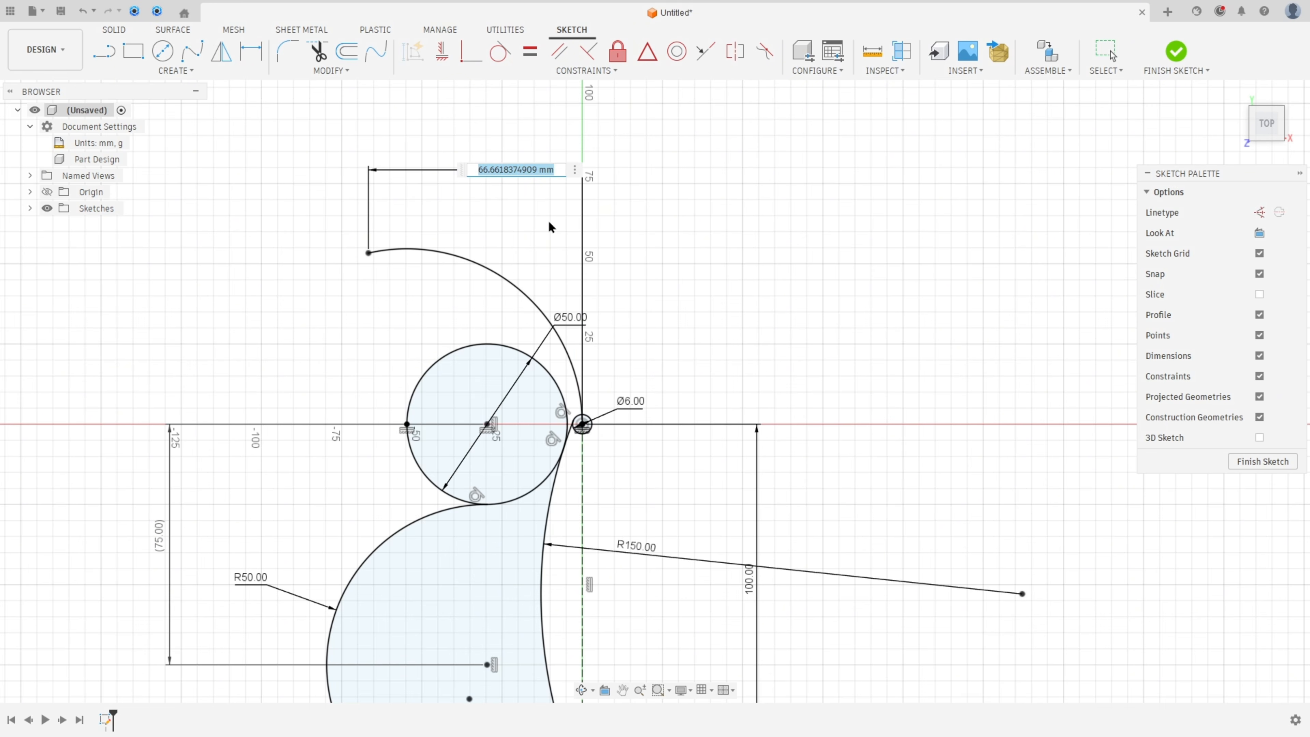
text(75)
key(Return)
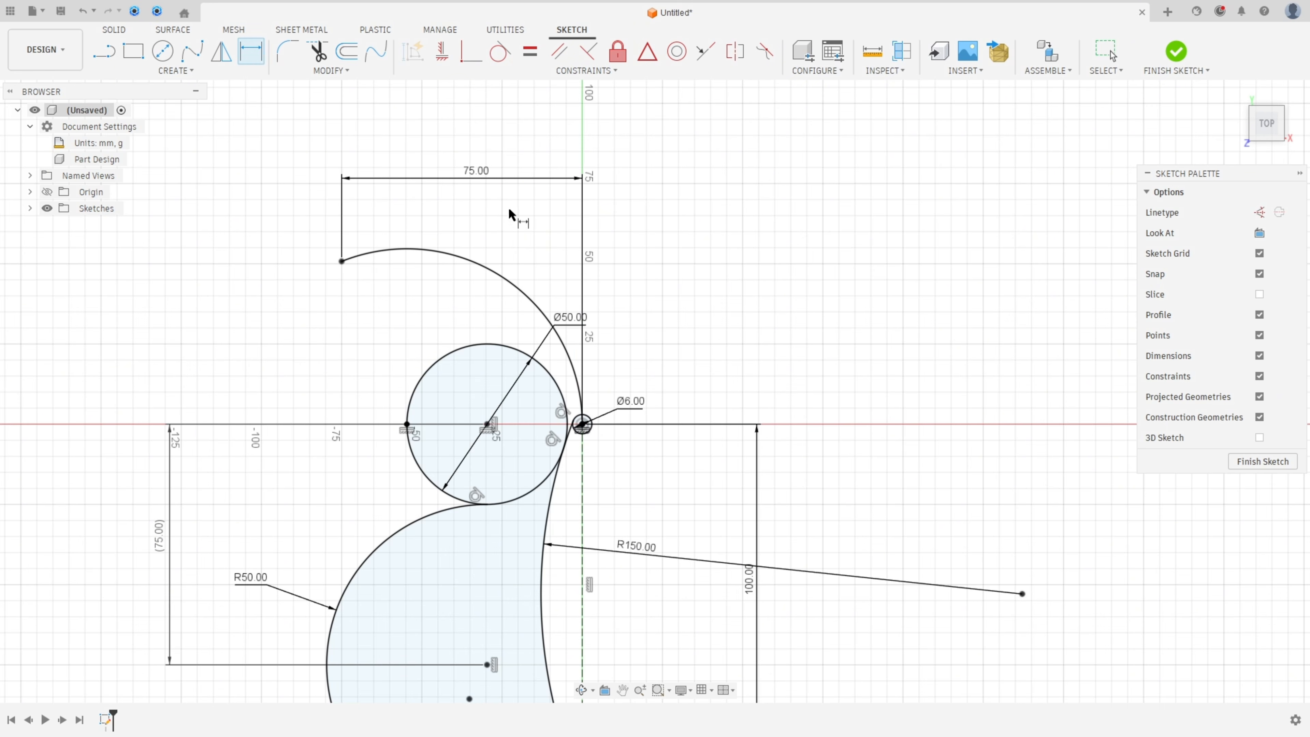
Step: Mirror the upper arc, 50 mm circle, R50, R38 and R150 arcs about the vertical centre line
scroll(542, 419, down, 1)
scroll(541, 426, down, 1)
middle_drag(585, 511, 600, 384)
scroll(610, 391, down, 1)
key(Escape)
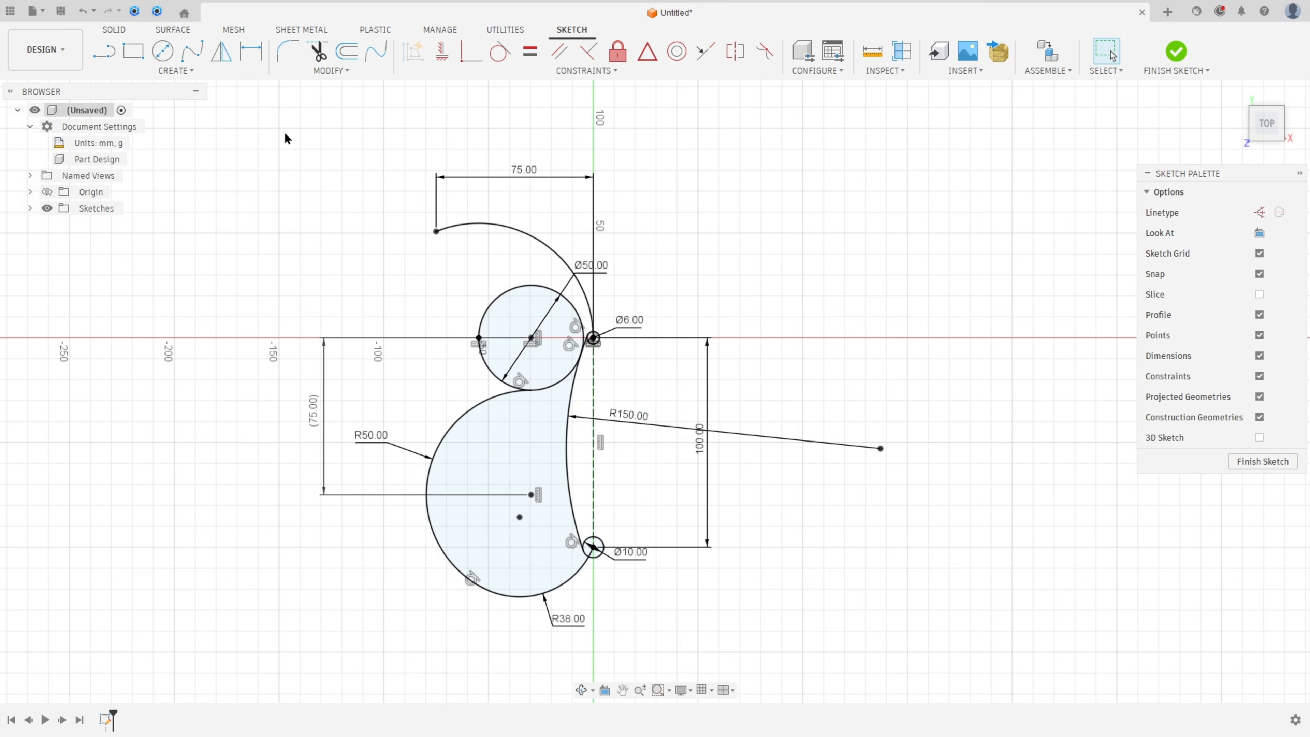
click(221, 54)
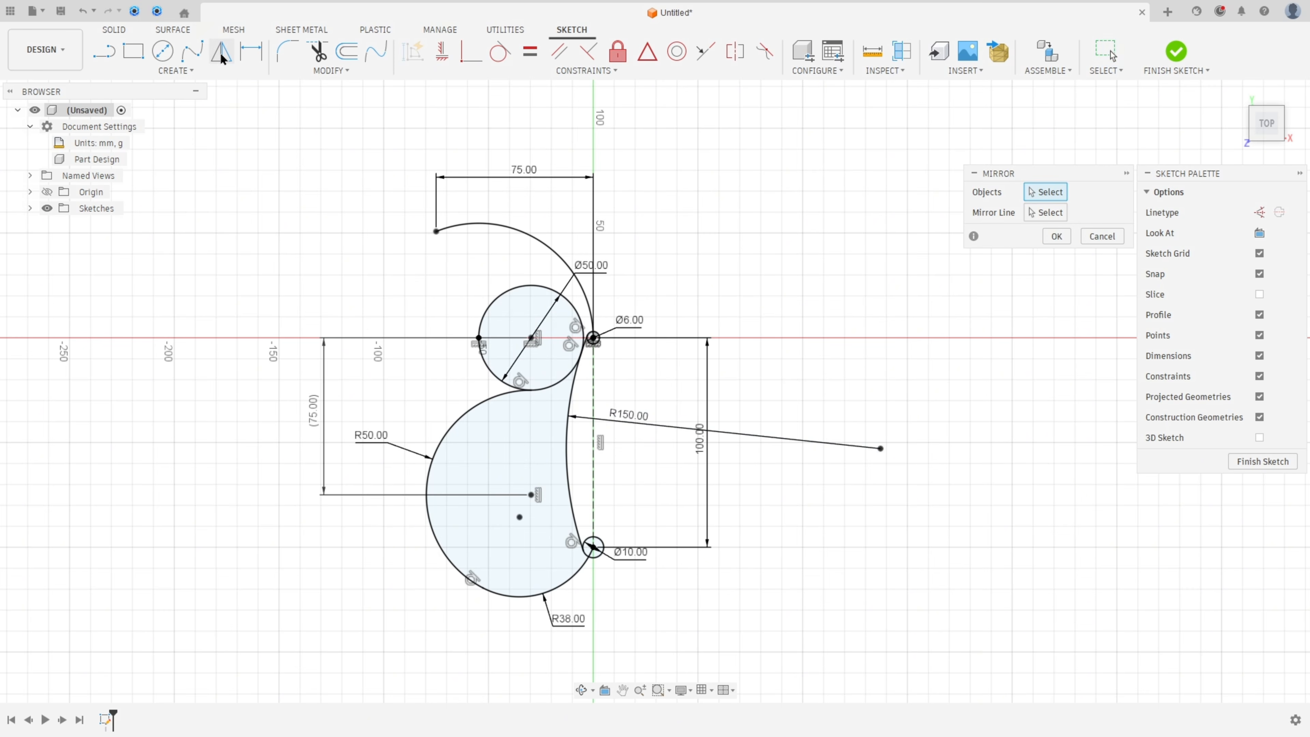
click(516, 227)
click(504, 289)
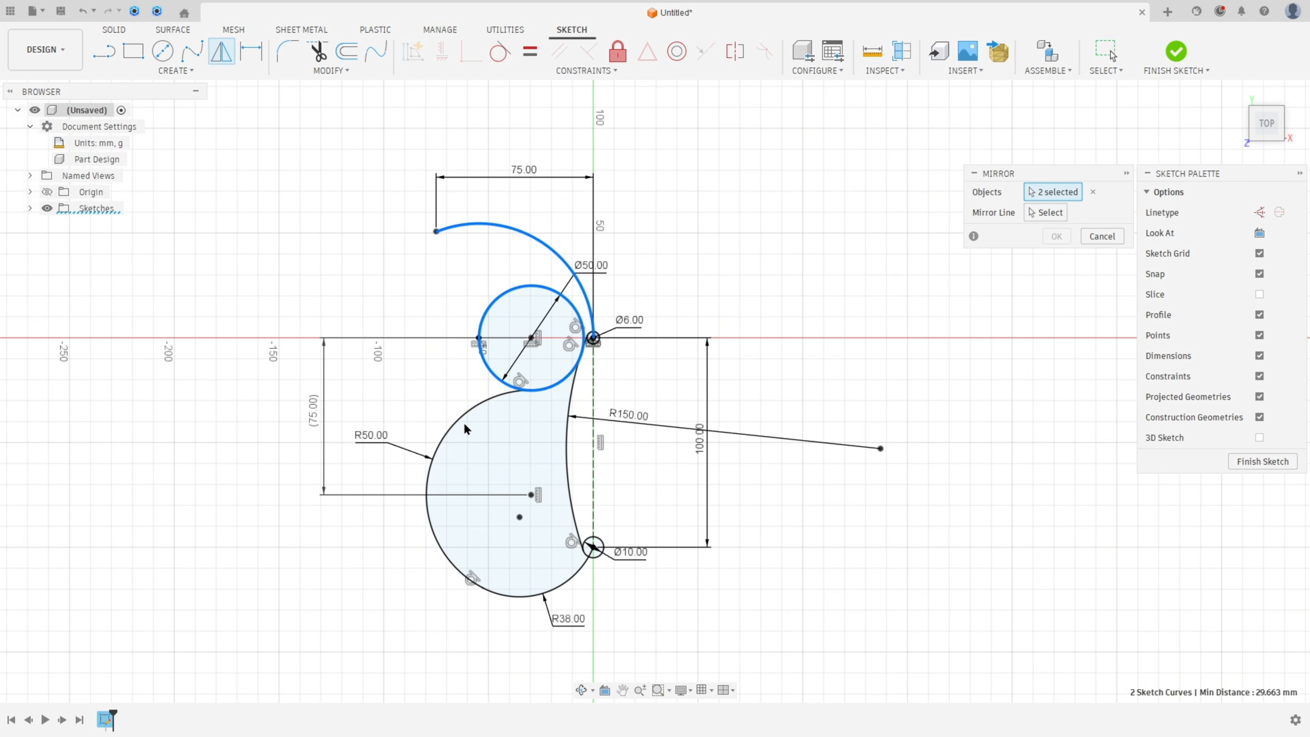
click(455, 421)
click(523, 598)
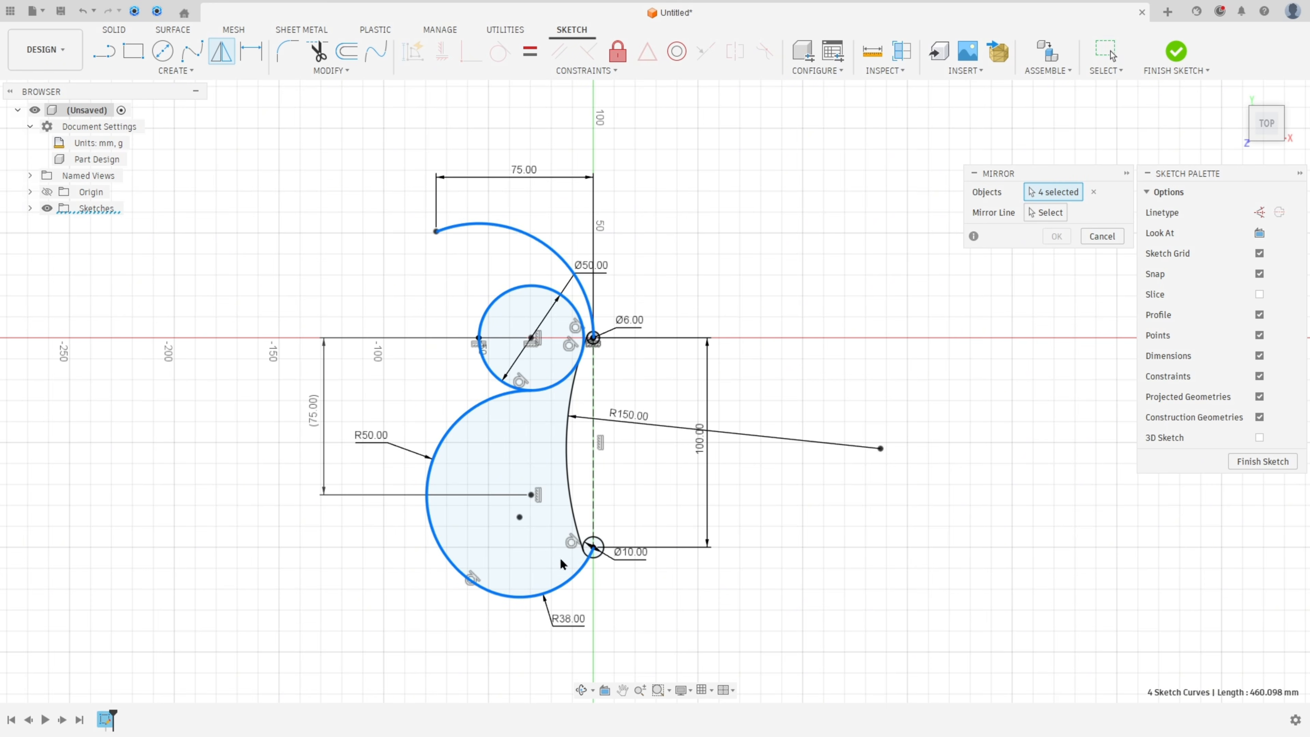
click(577, 511)
click(1038, 212)
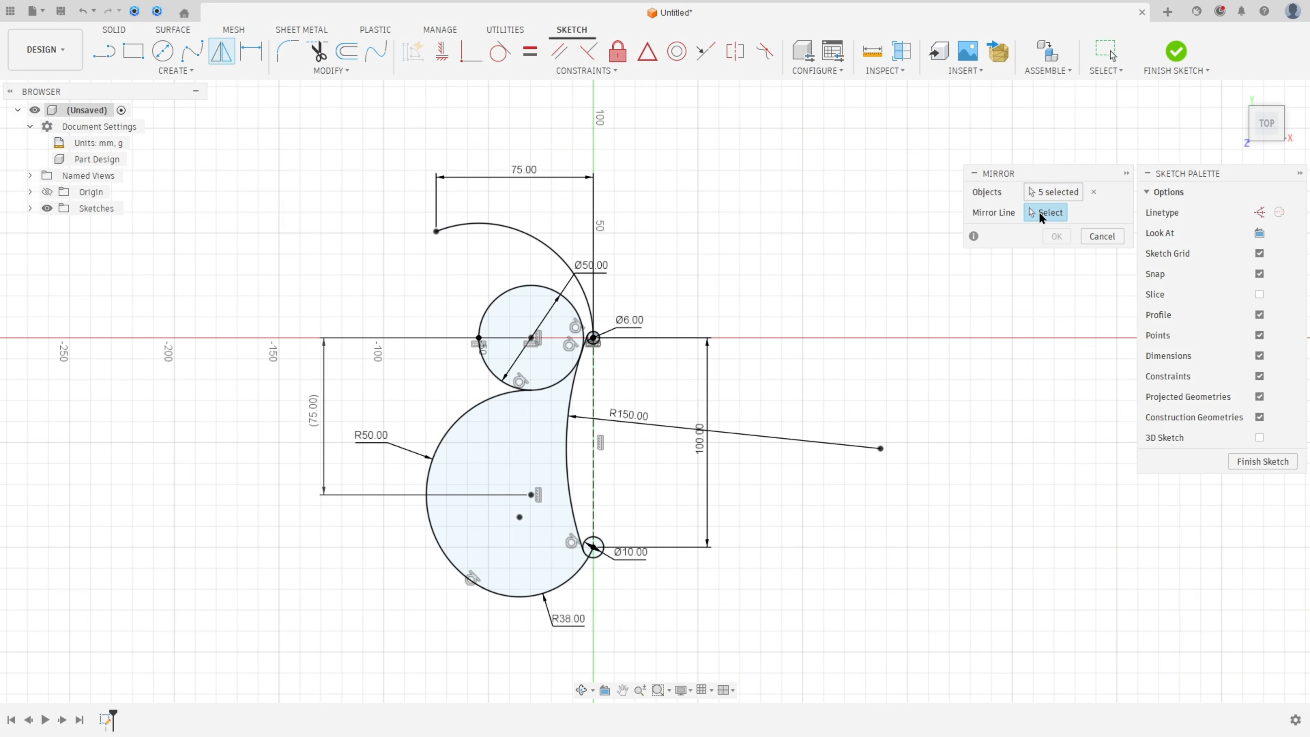
click(594, 400)
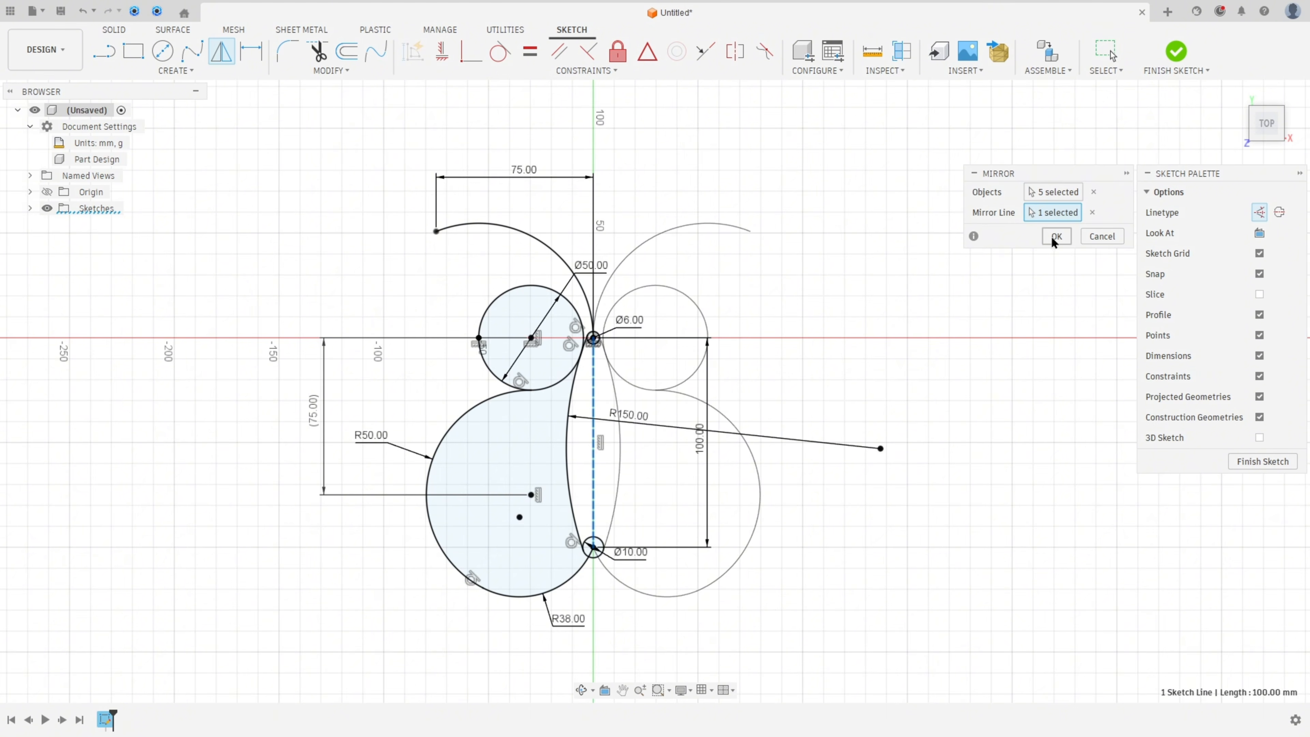
click(1055, 237)
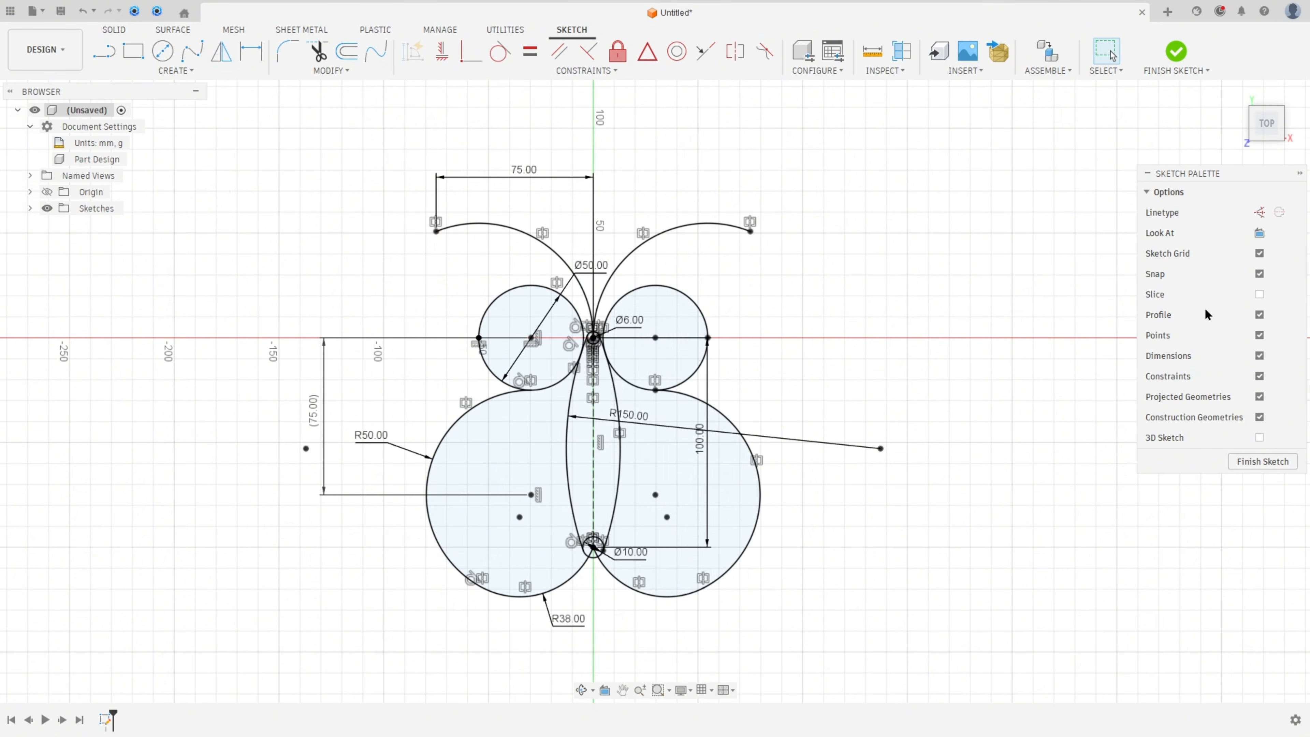
Step: Hide the constraint symbols in the sketch
click(1260, 377)
scroll(756, 365, up, 2)
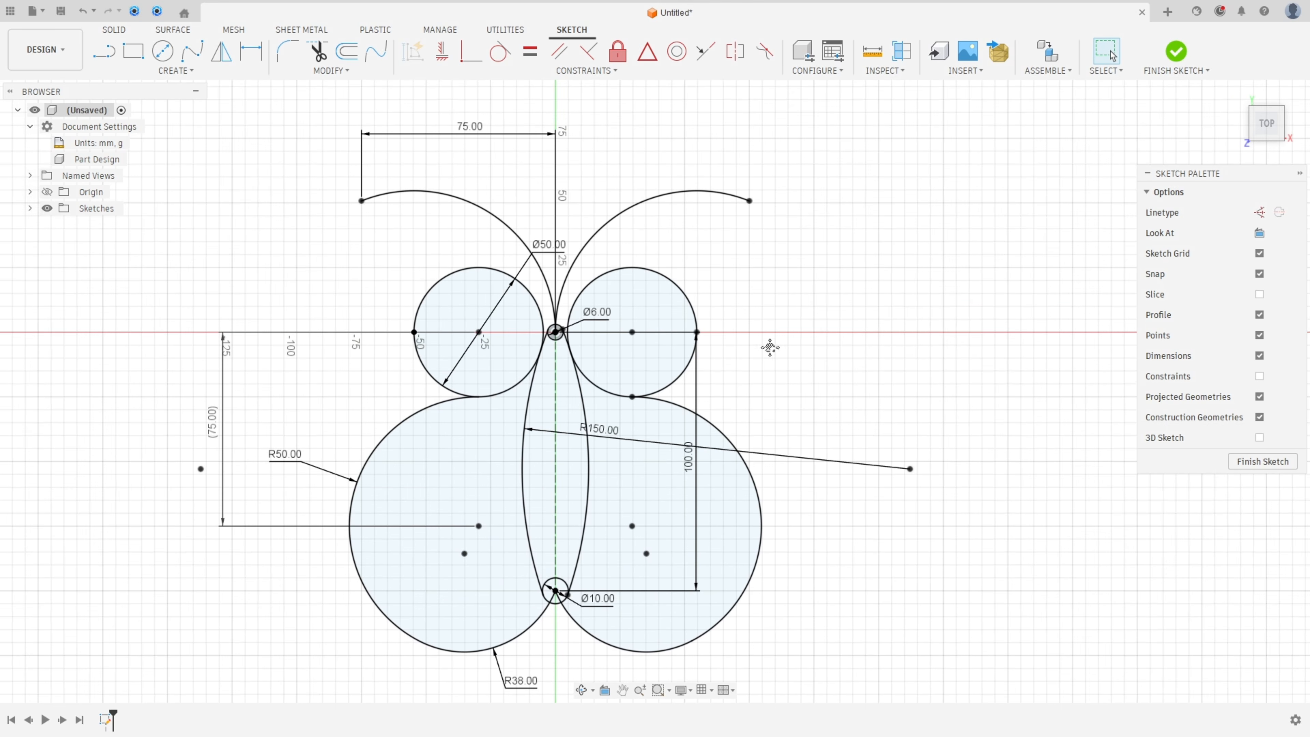
mouse_move(770, 347)
middle_down()
mouse_move(805, 331)
mouse_move(800, 344)
middle_up()
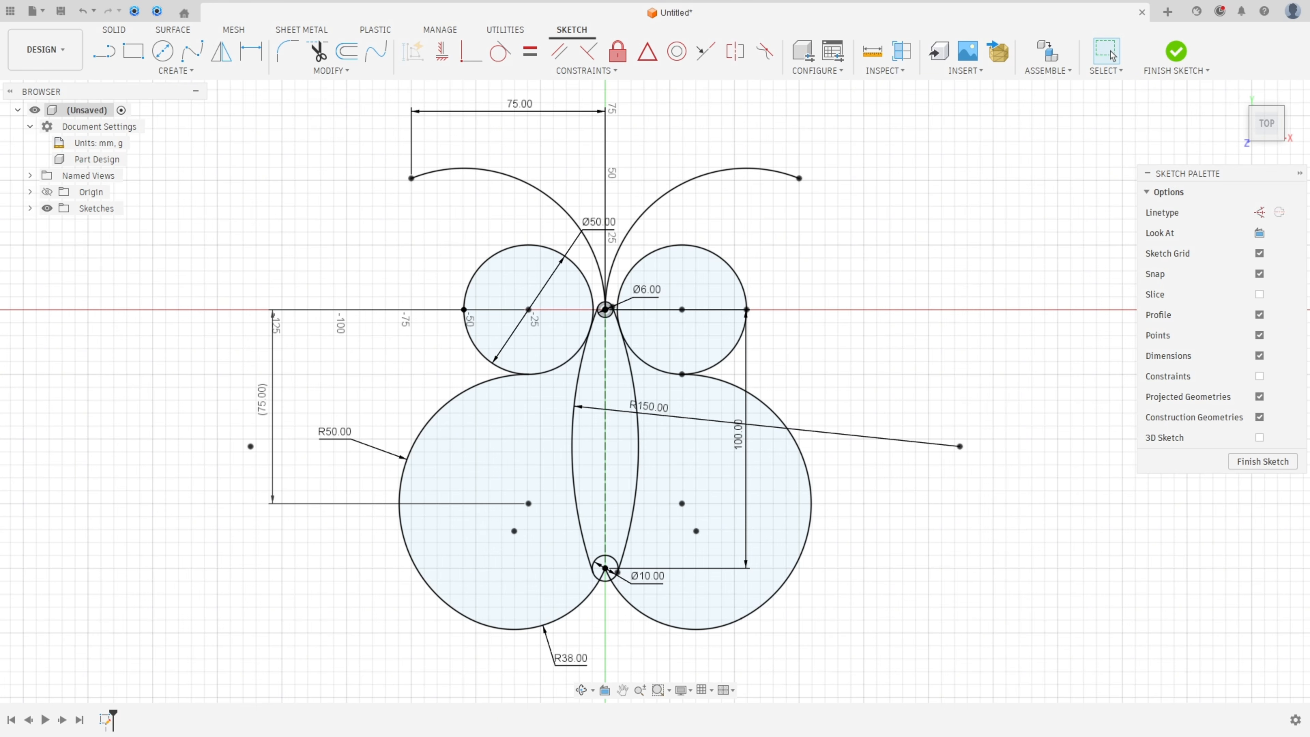
Step: Switch to the reference PDF and undo the earlier pen annotations
key(alt+Tab)
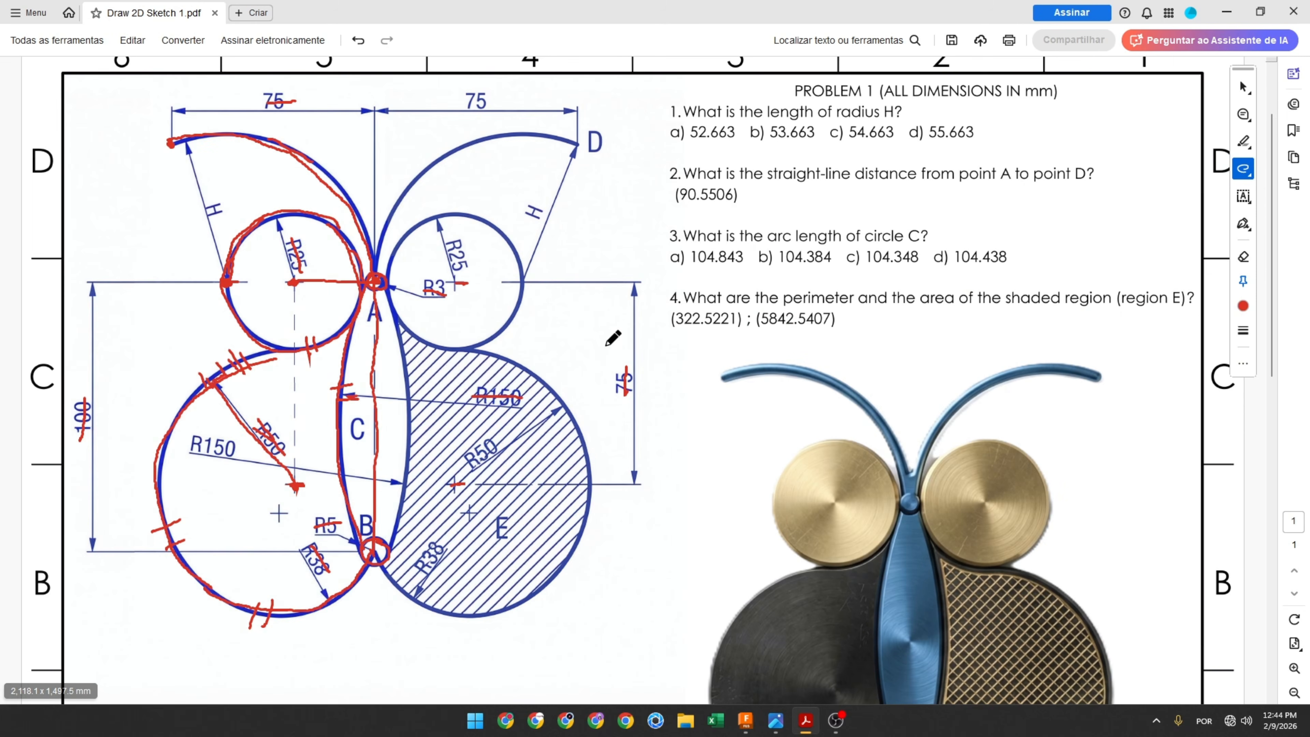
drag(635, 115, 653, 112)
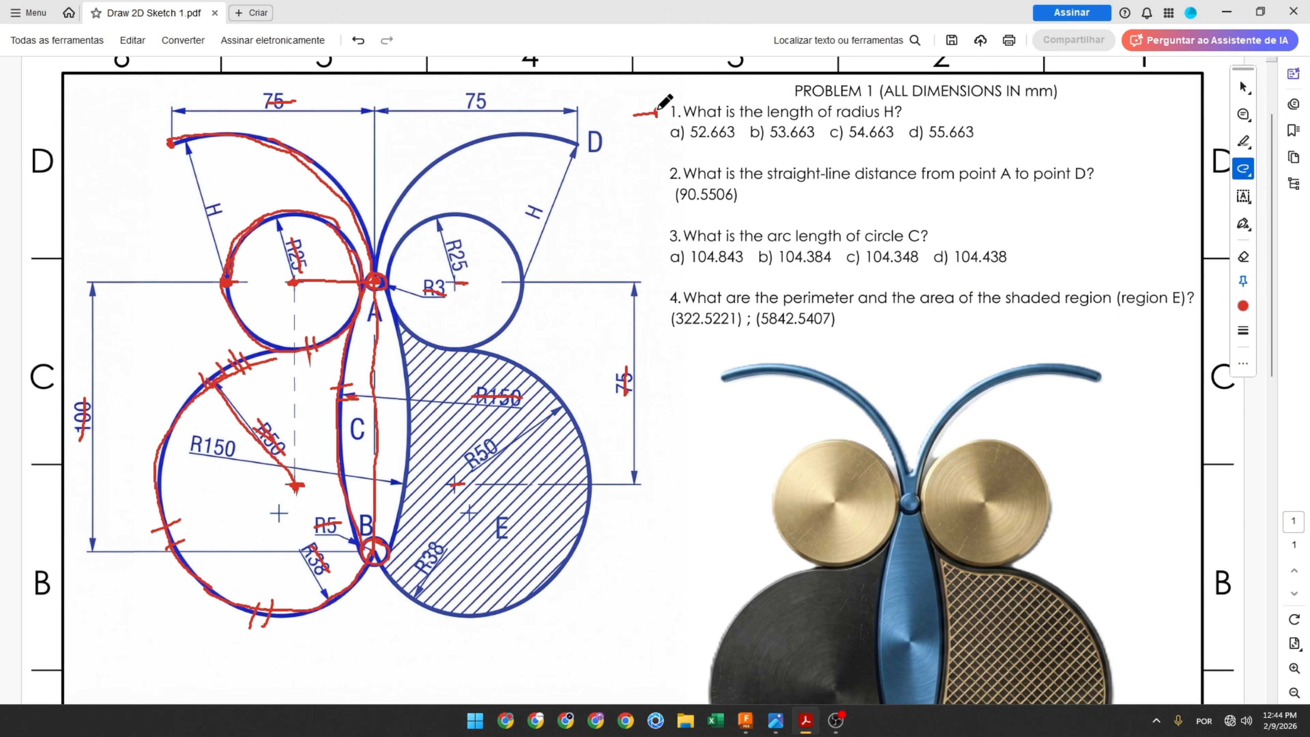
key(ctrl+z)
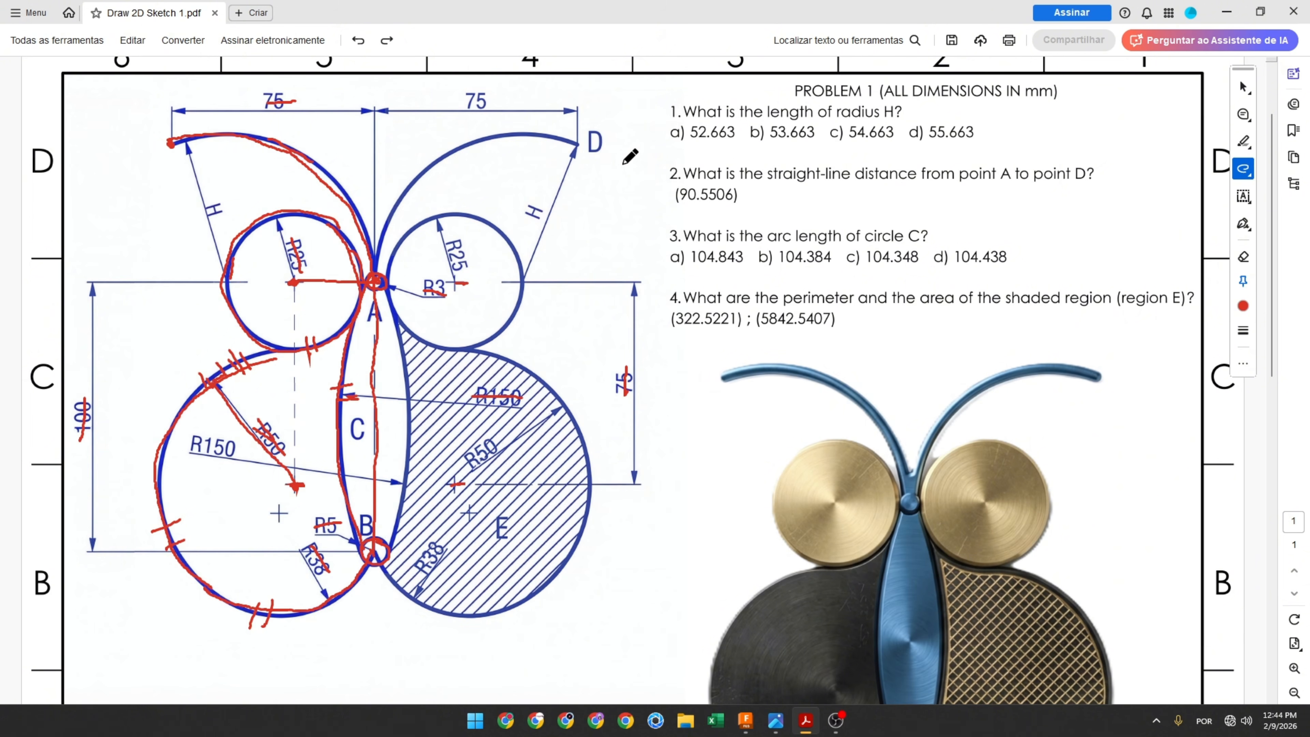
key(ctrl+z)
key(ctrl+z)
key(ctrl+z)
key(ctrl+z)
key(ctrl+z)
key(ctrl+z)
key(ctrl+z)
key(ctrl+z)
key(ctrl+z)
key(ctrl+z)
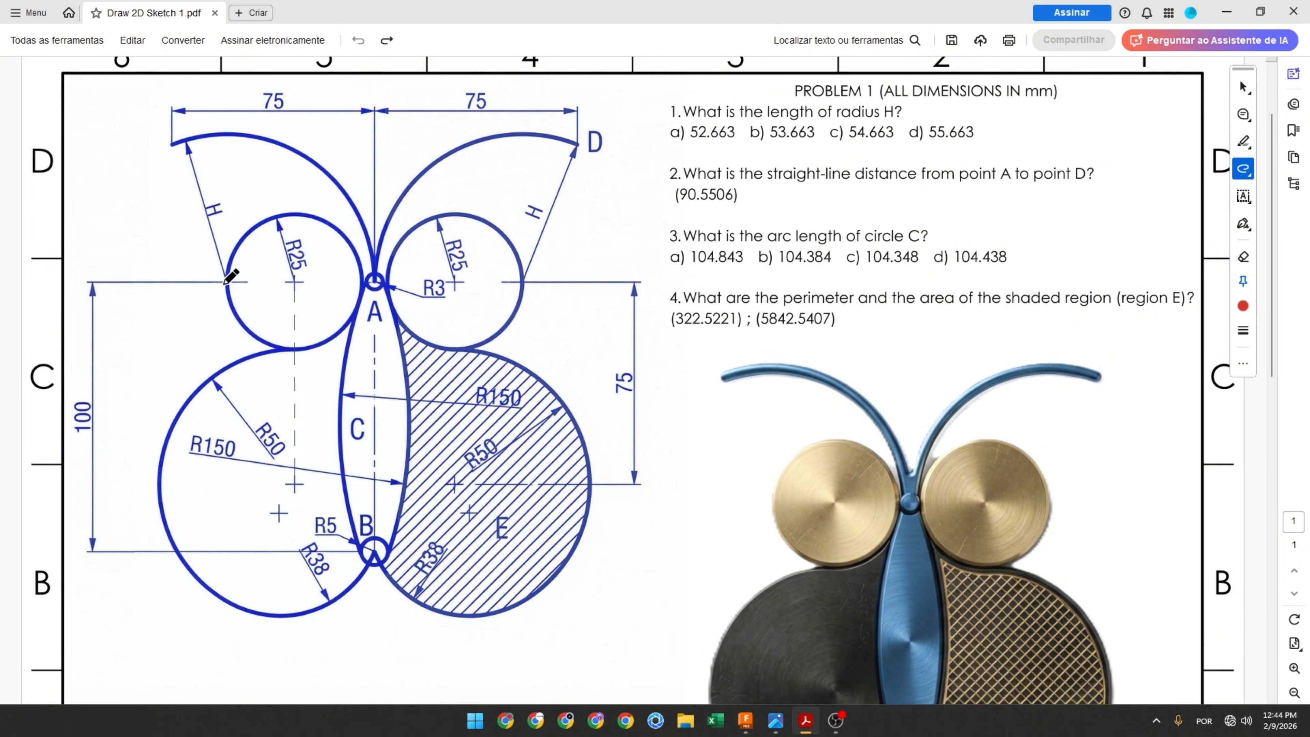
Step: Trace the radius H leader of the upper-left arc on the reference PDF with the pen
drag(226, 281, 192, 151)
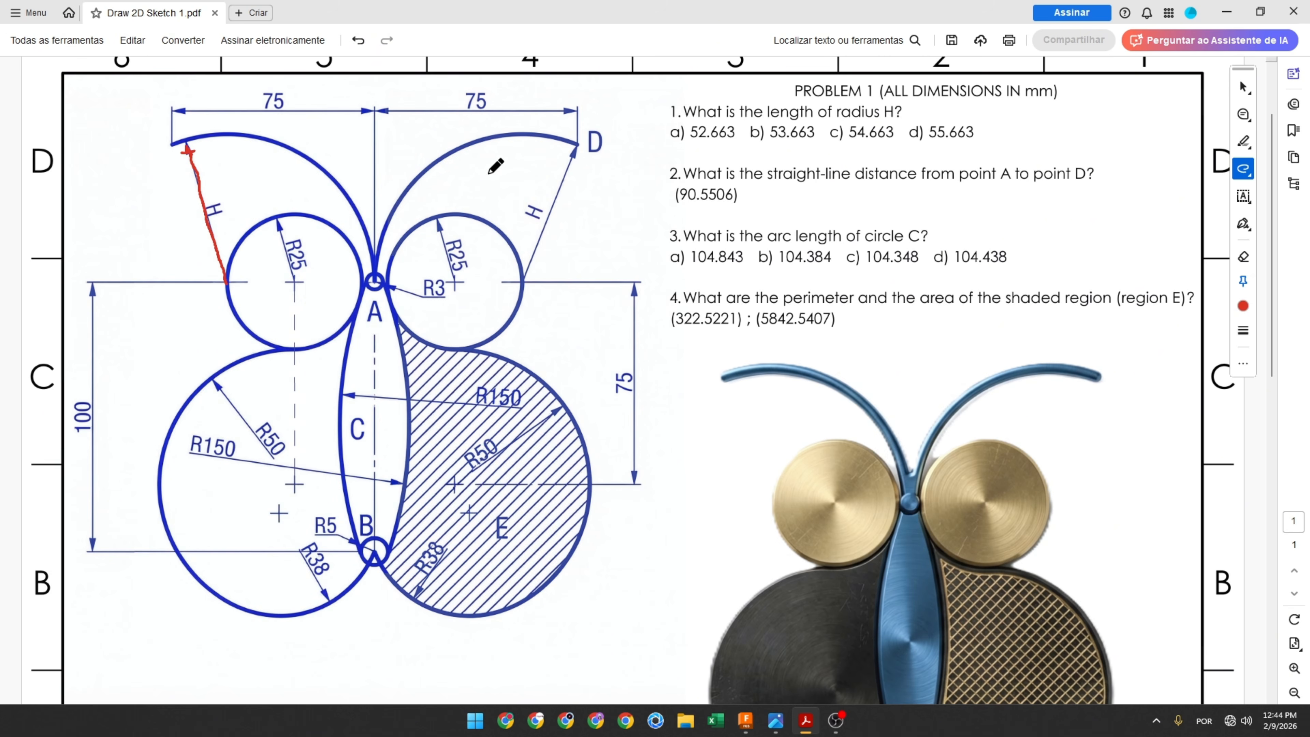
mouse_move(660, 149)
mouse_down()
mouse_move(1004, 146)
mouse_move(998, 117)
mouse_move(906, 115)
mouse_move(898, 102)
mouse_move(681, 102)
mouse_move(657, 139)
mouse_up()
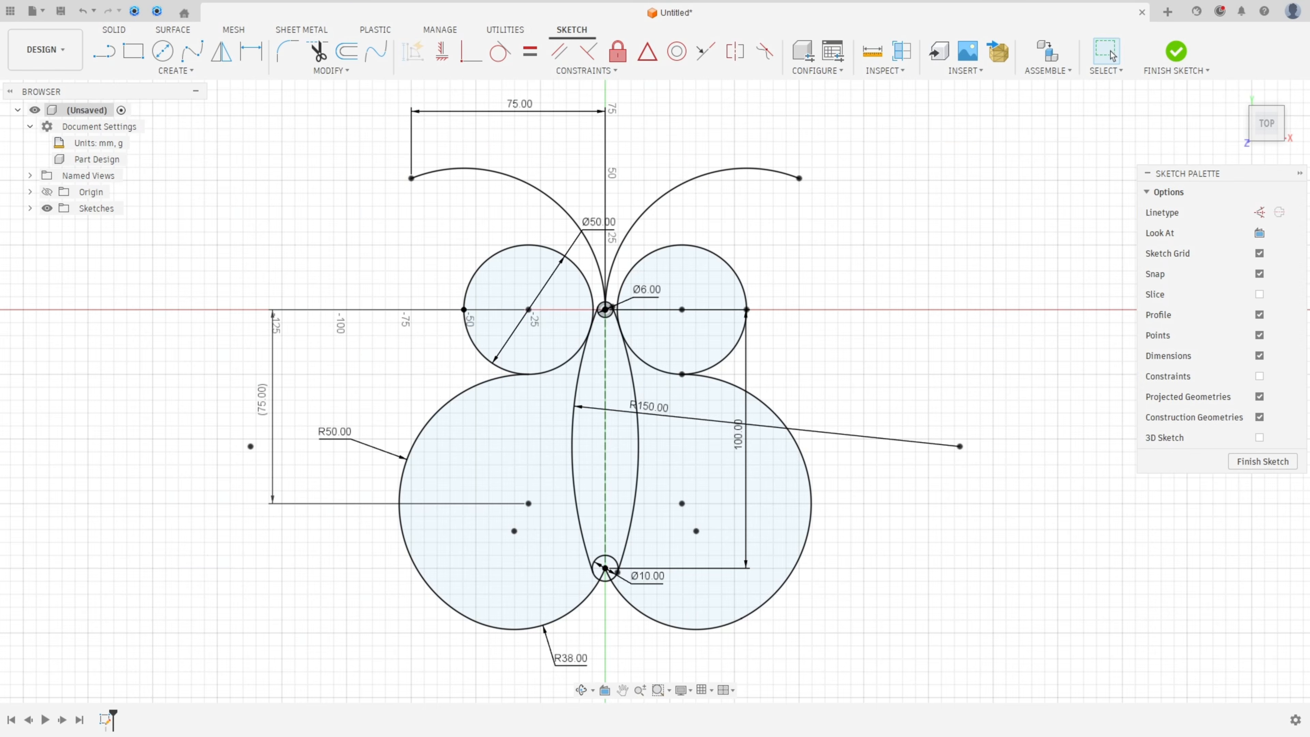
Step: Add a driven radius dimension to the upper-left arc, then return to the reference PDF
click(251, 49)
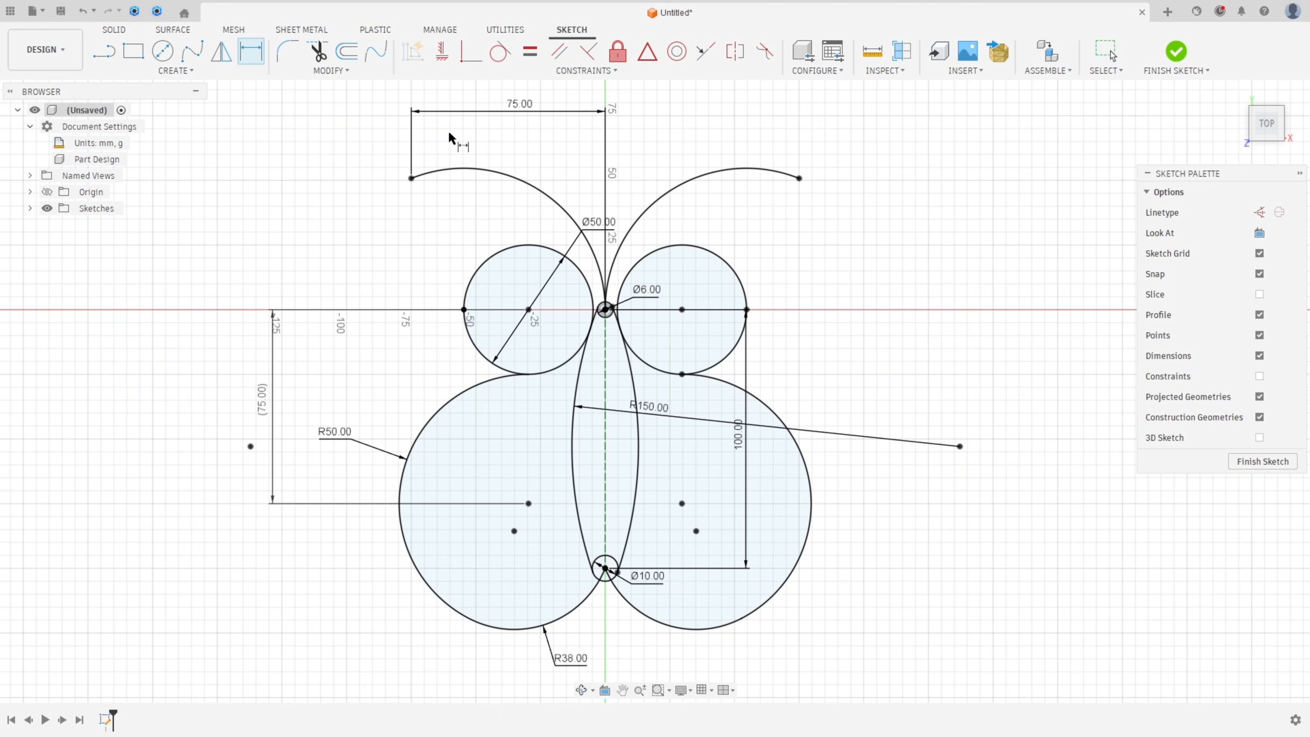
click(492, 172)
click(415, 247)
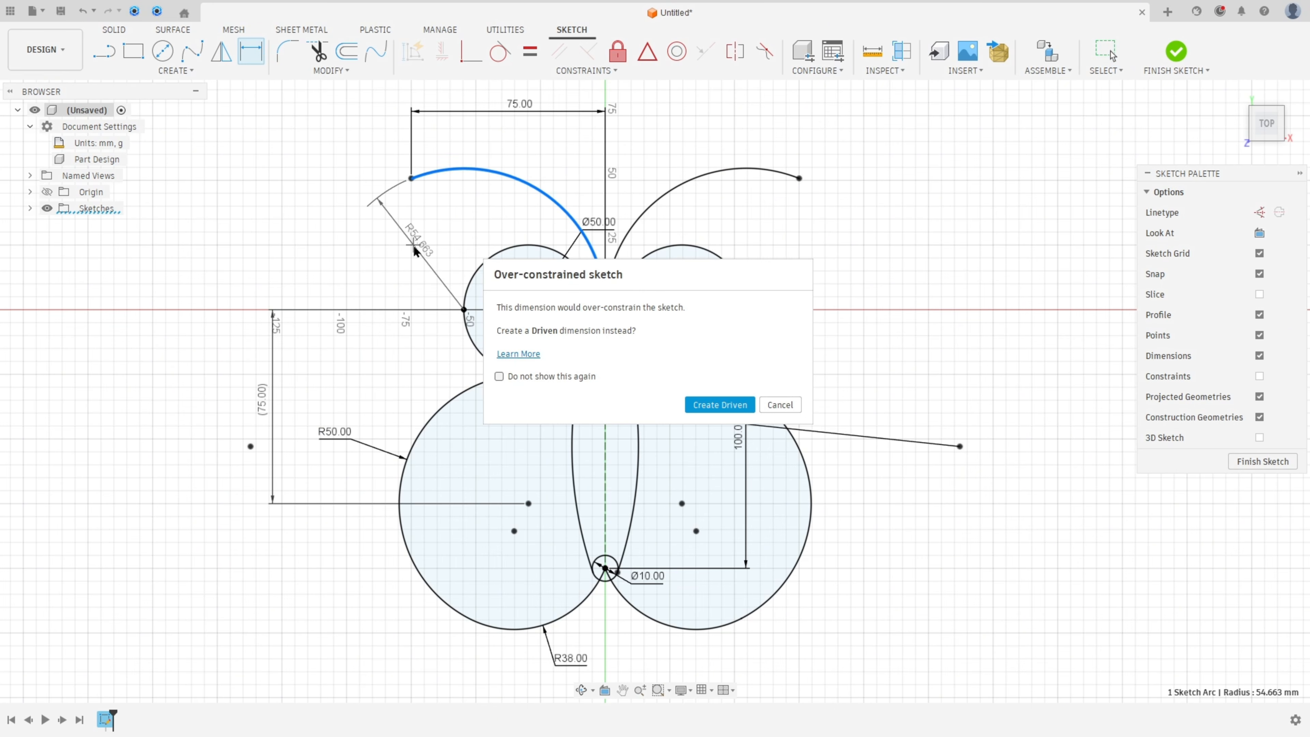
click(708, 406)
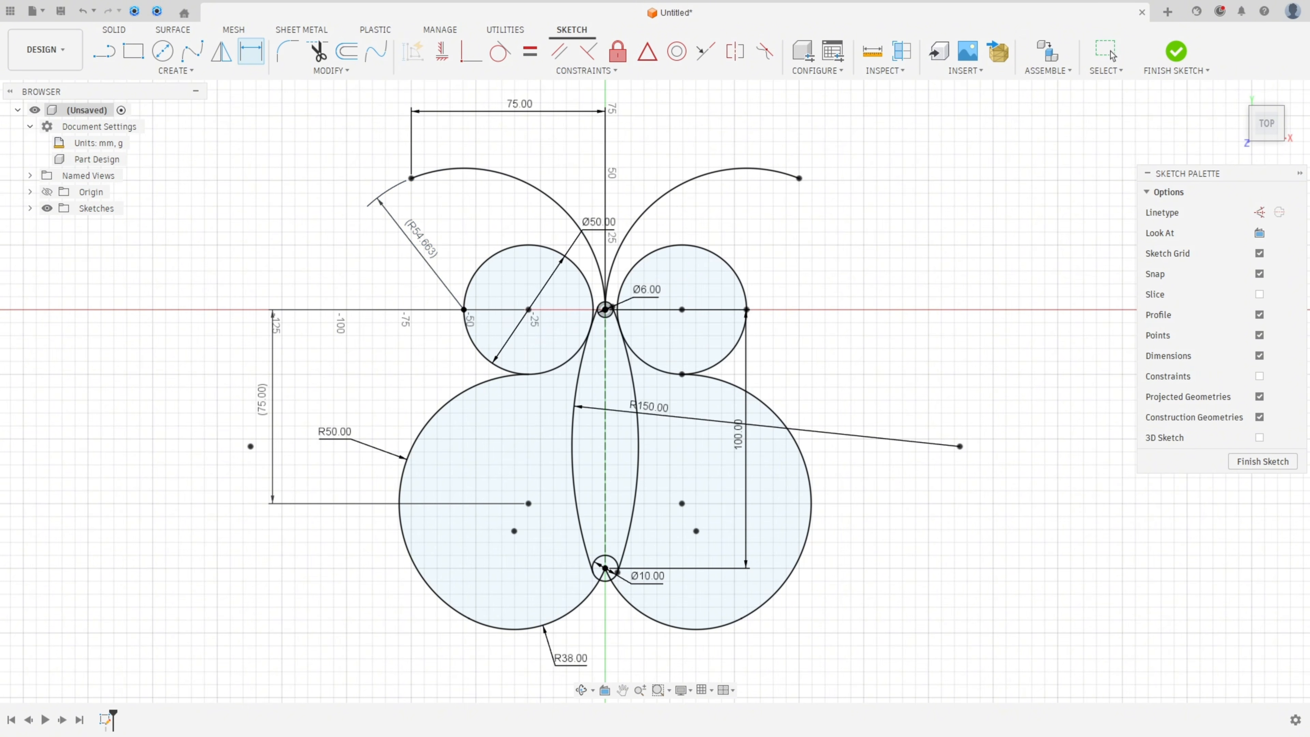
key(alt+Tab)
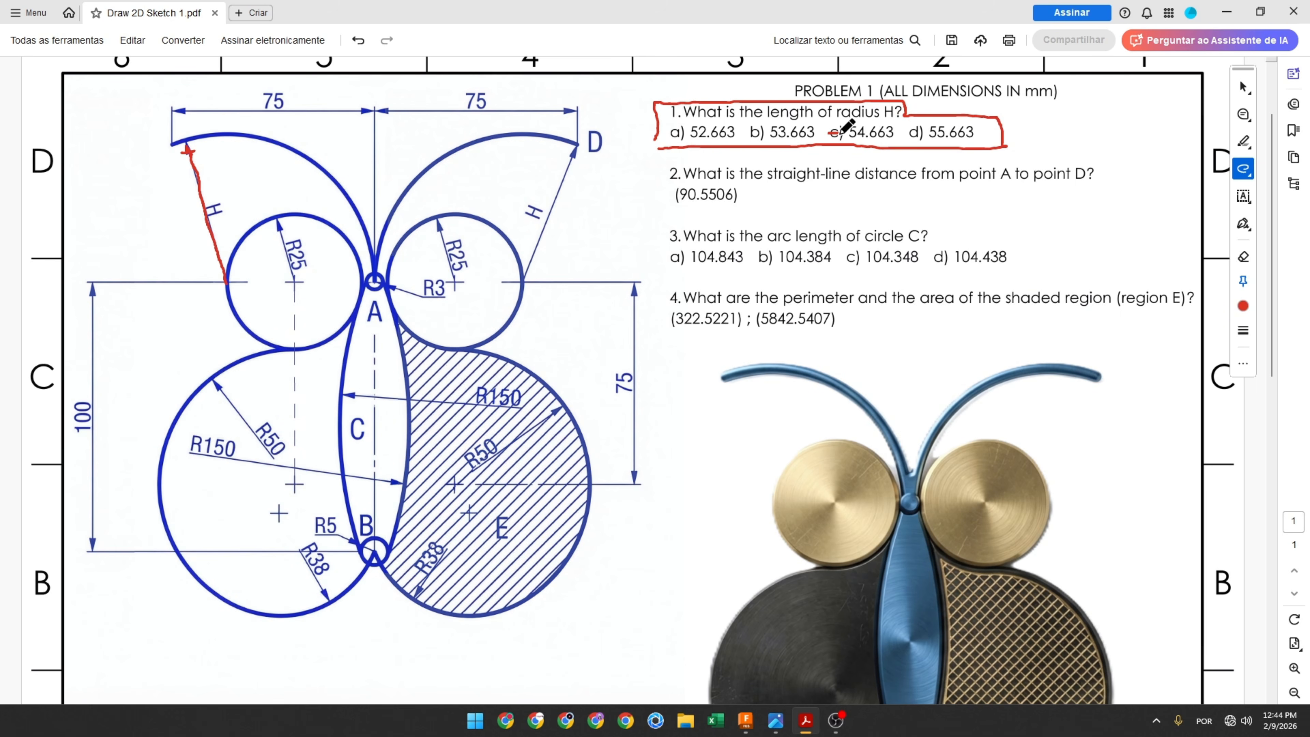
Step: Box answer c) 54.663 for question 1 on the reference PDF with the pen
drag(841, 132, 890, 132)
key(ctrl+z)
mouse_move(829, 116)
mouse_down()
mouse_move(829, 142)
mouse_move(898, 142)
mouse_move(899, 112)
mouse_move(827, 116)
mouse_up()
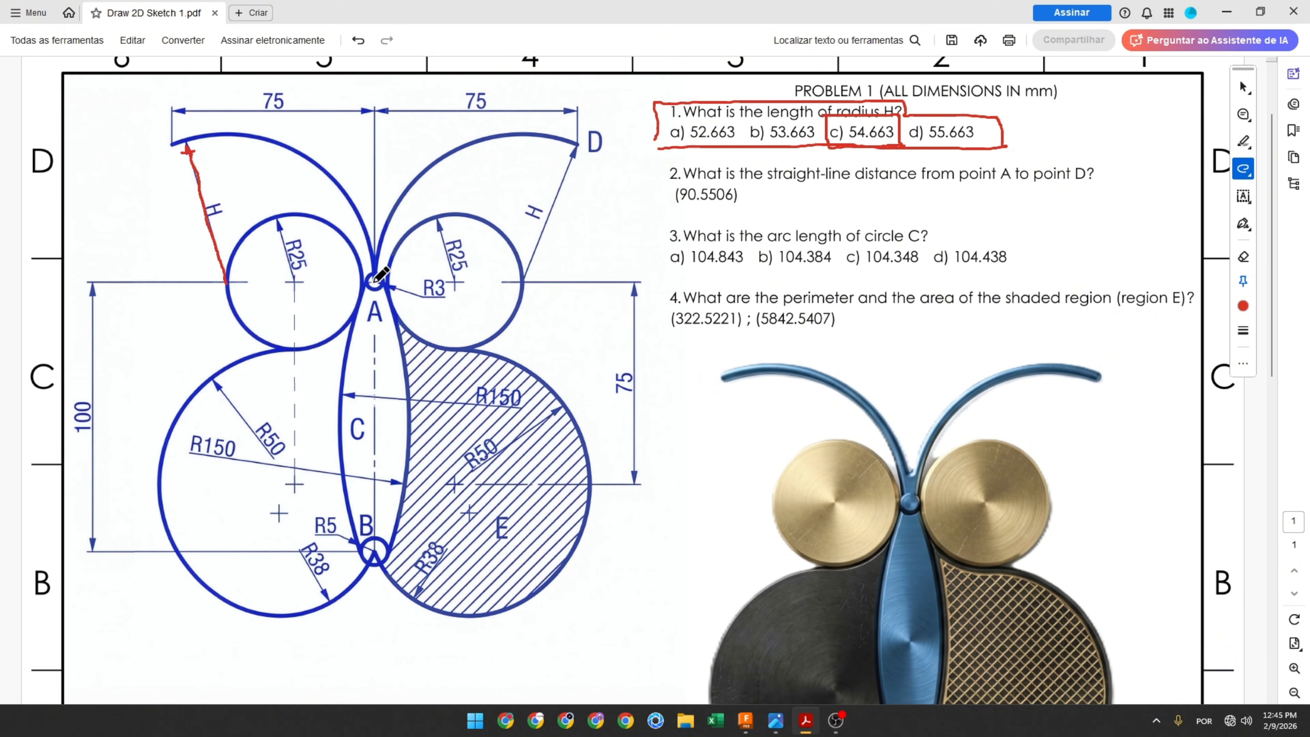
Step: Draw a pen line from point A to point D on the reference PDF
mouse_move(375, 281)
mouse_down()
mouse_move(534, 179)
mouse_move(594, 119)
mouse_move(565, 122)
mouse_up()
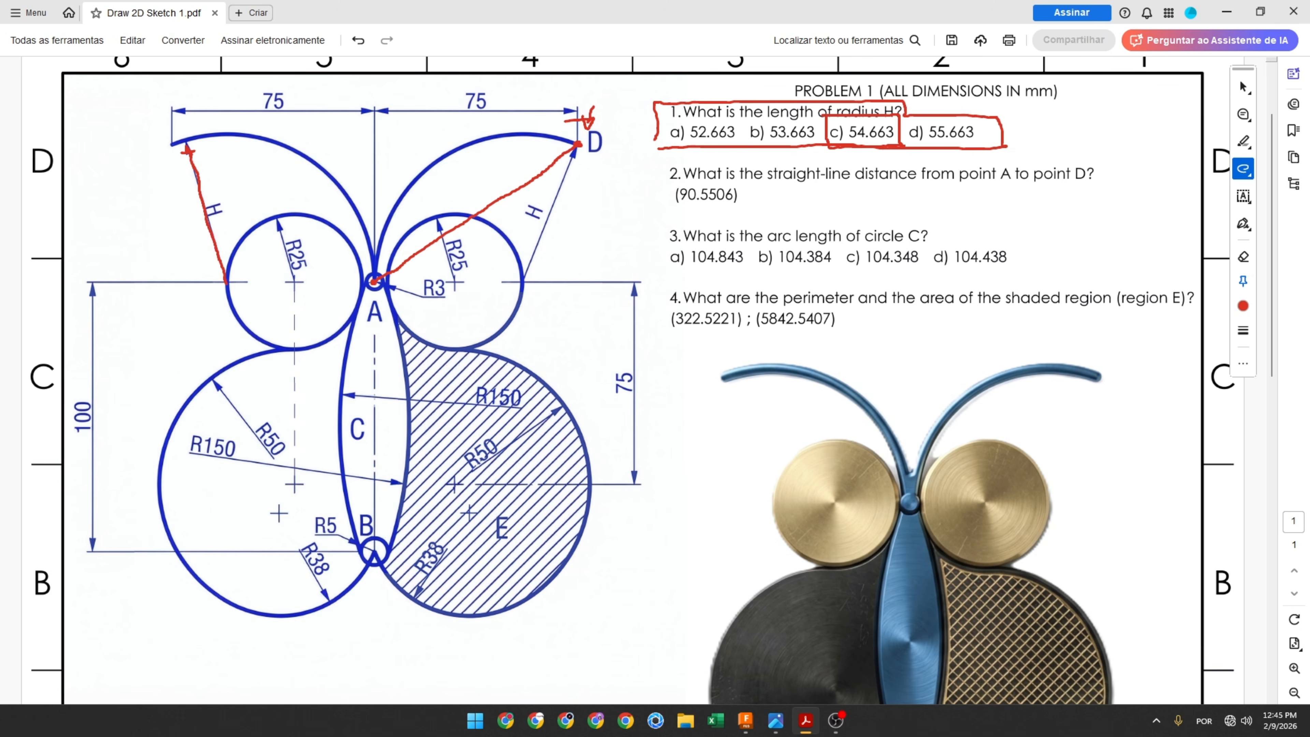
mouse_move(664, 188)
mouse_down()
mouse_move(723, 213)
mouse_move(748, 187)
mouse_move(654, 181)
mouse_up()
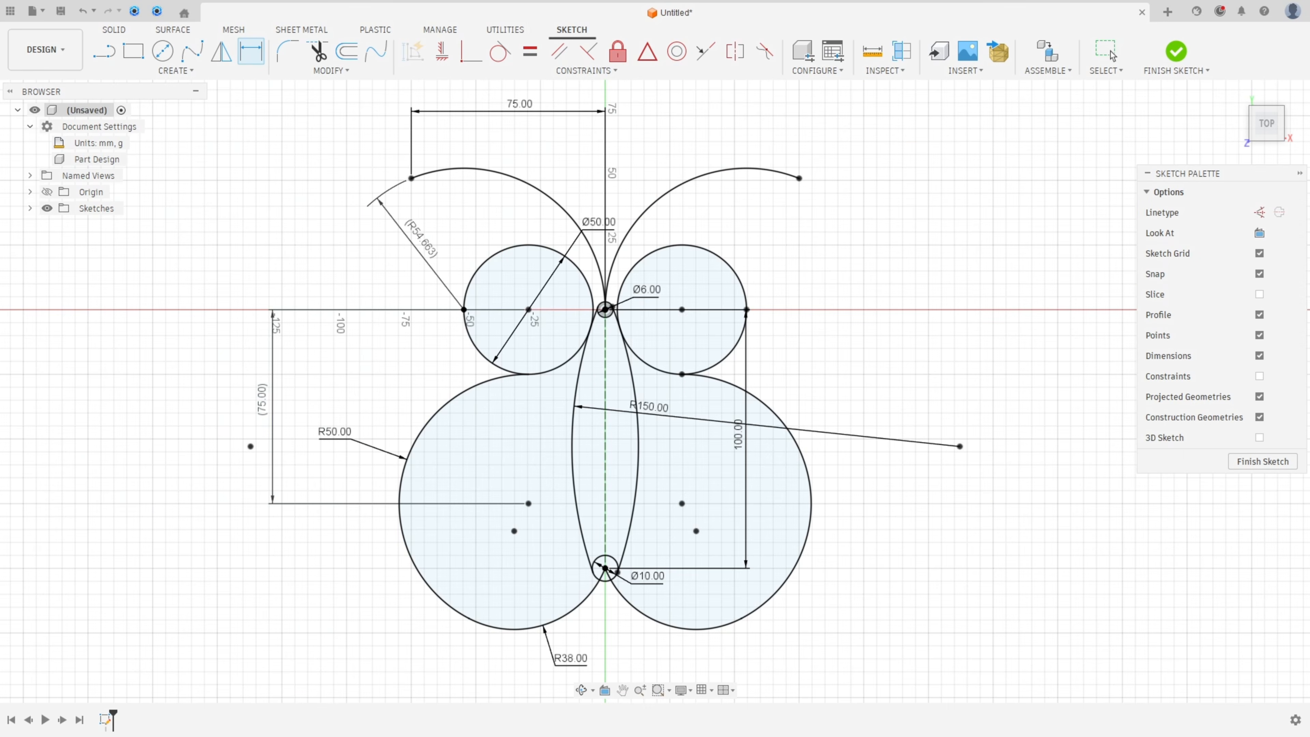
Step: Draw a construction line from point A at the centre to the upper-right arc's end at D
click(104, 51)
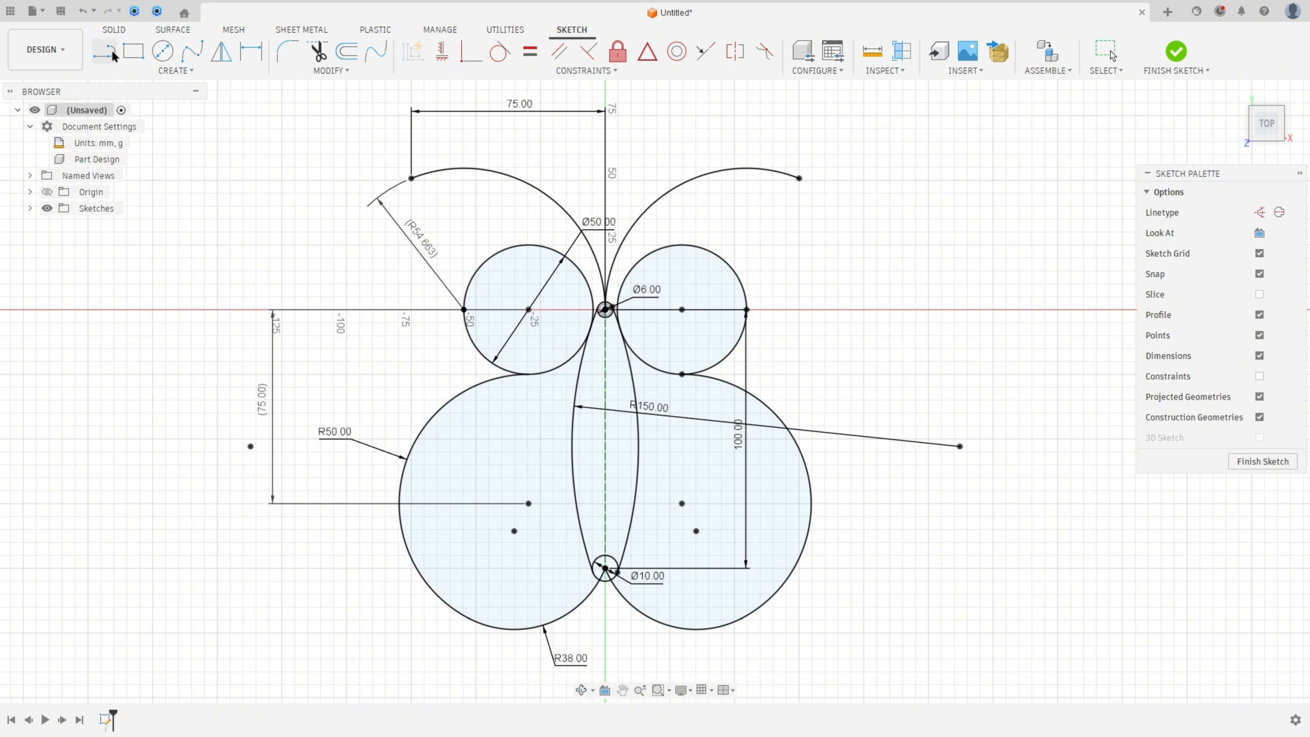
click(1260, 213)
scroll(625, 303, up, 3)
click(588, 316)
scroll(773, 243, down, 3)
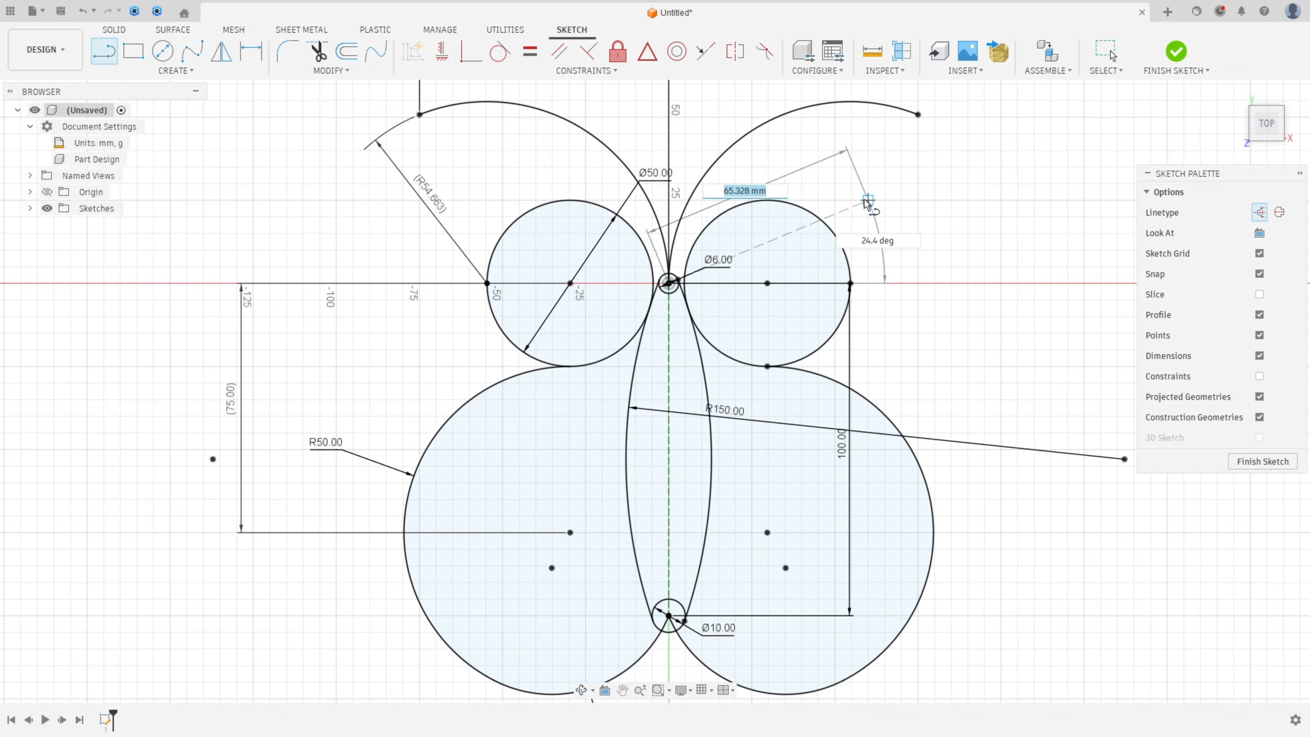
click(733, 218)
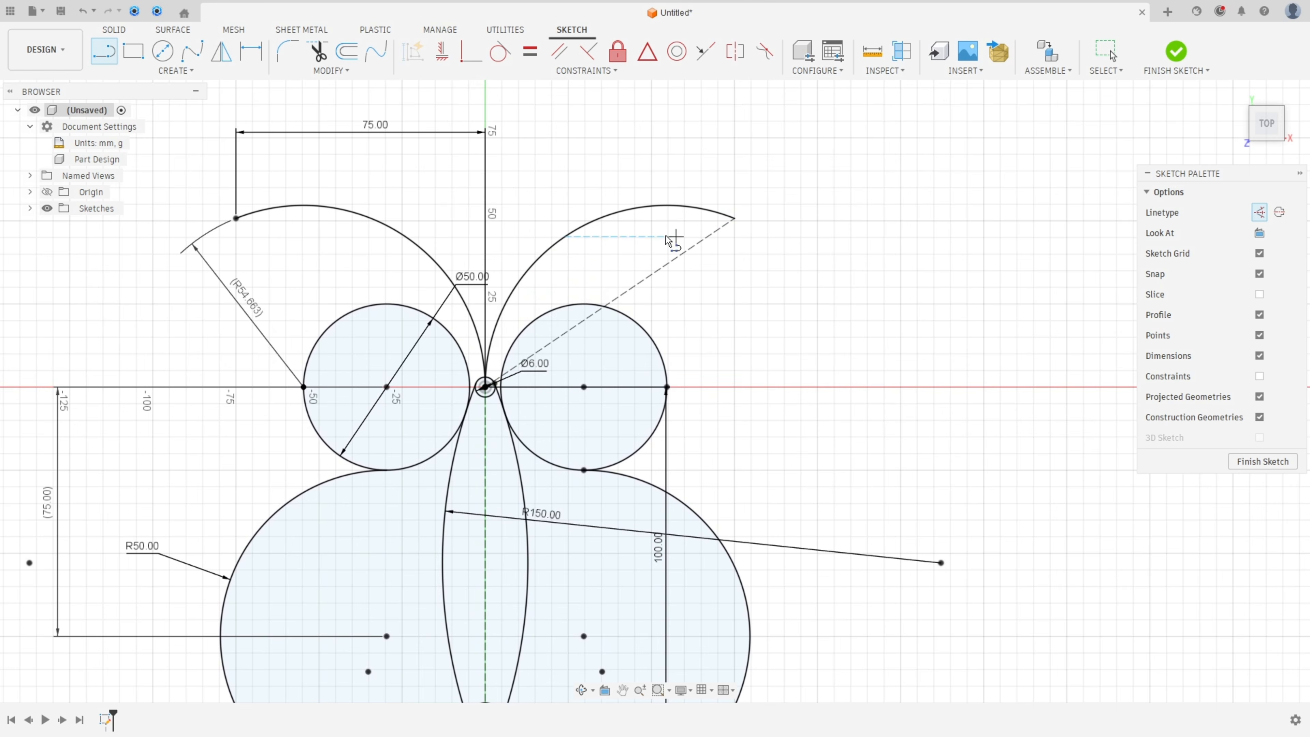
Step: Add a driven length dimension to the A–D construction line and reposition its text
click(257, 55)
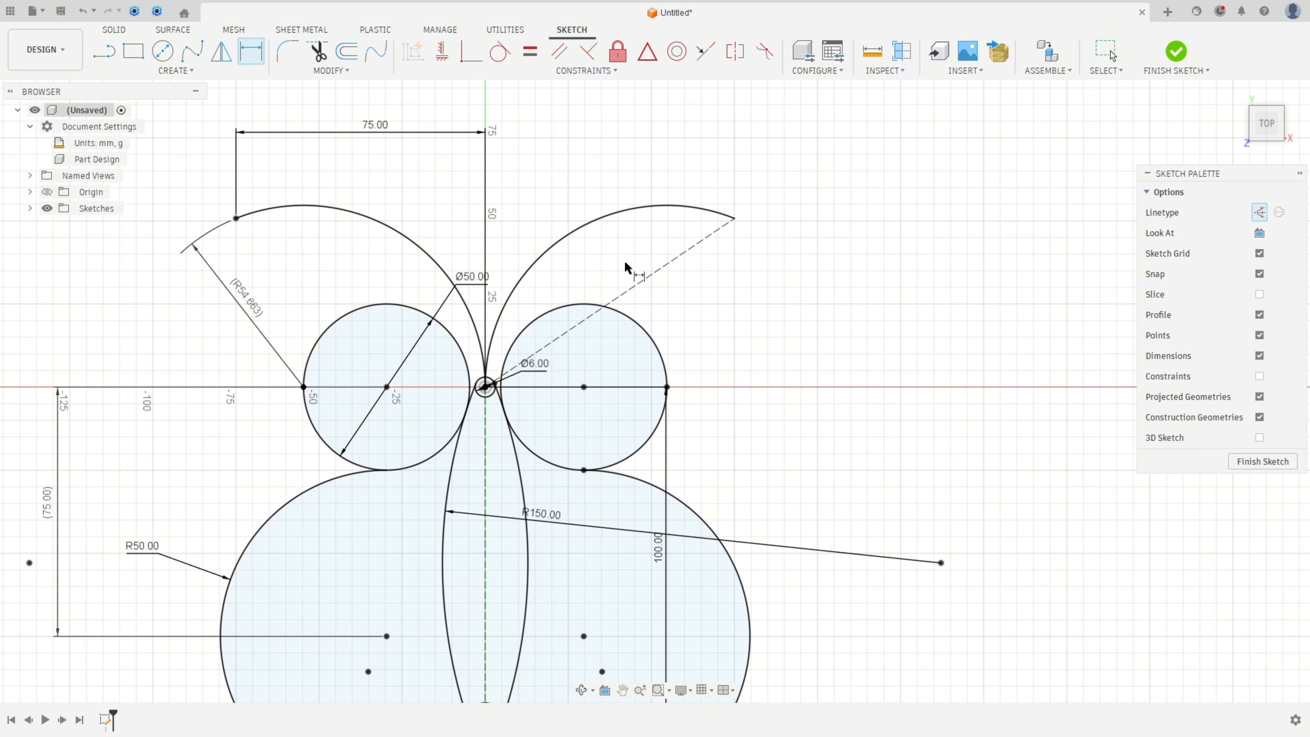
click(635, 286)
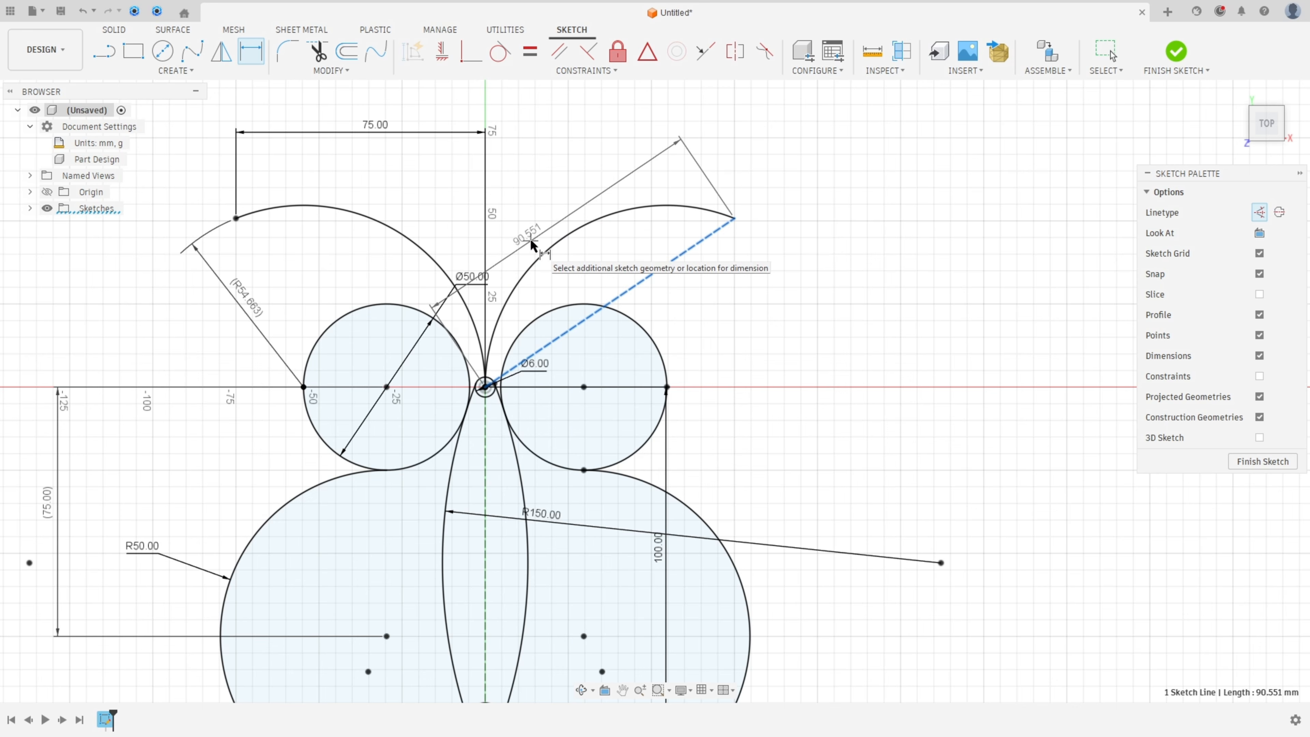
click(533, 245)
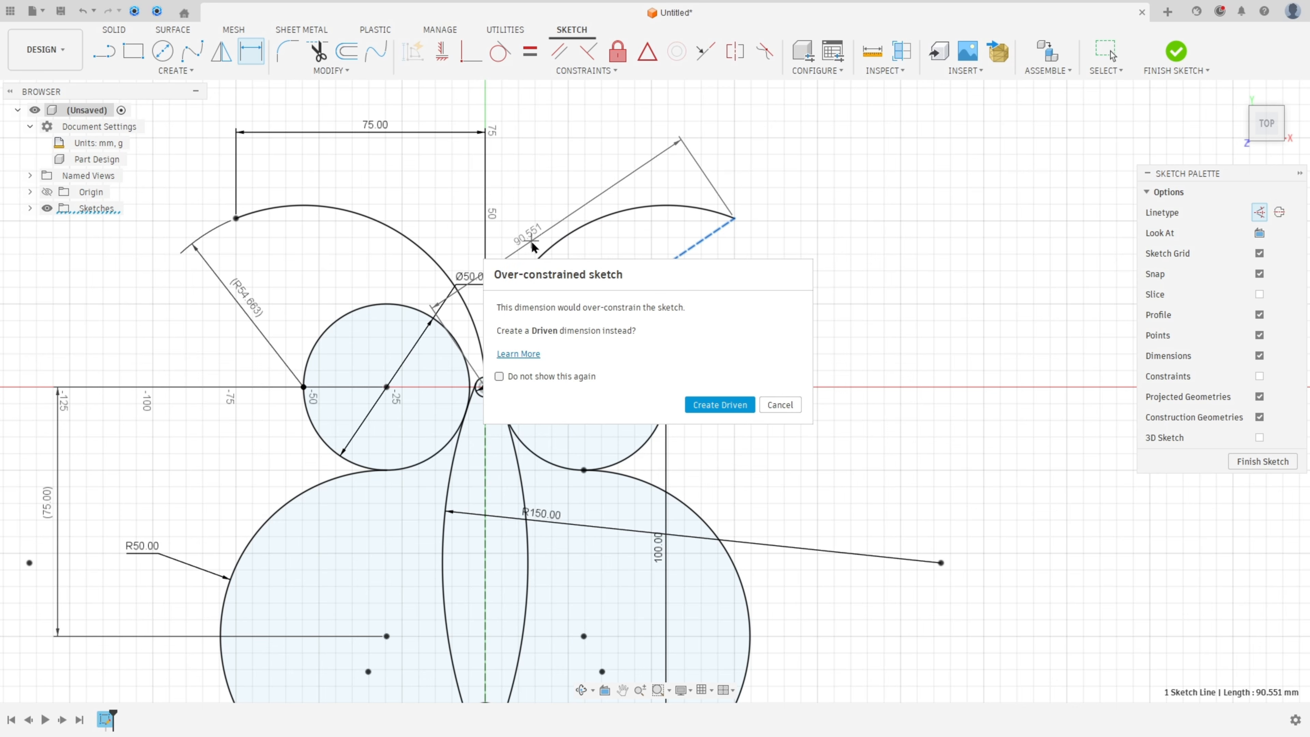
click(724, 407)
drag(528, 233, 697, 111)
key(d)
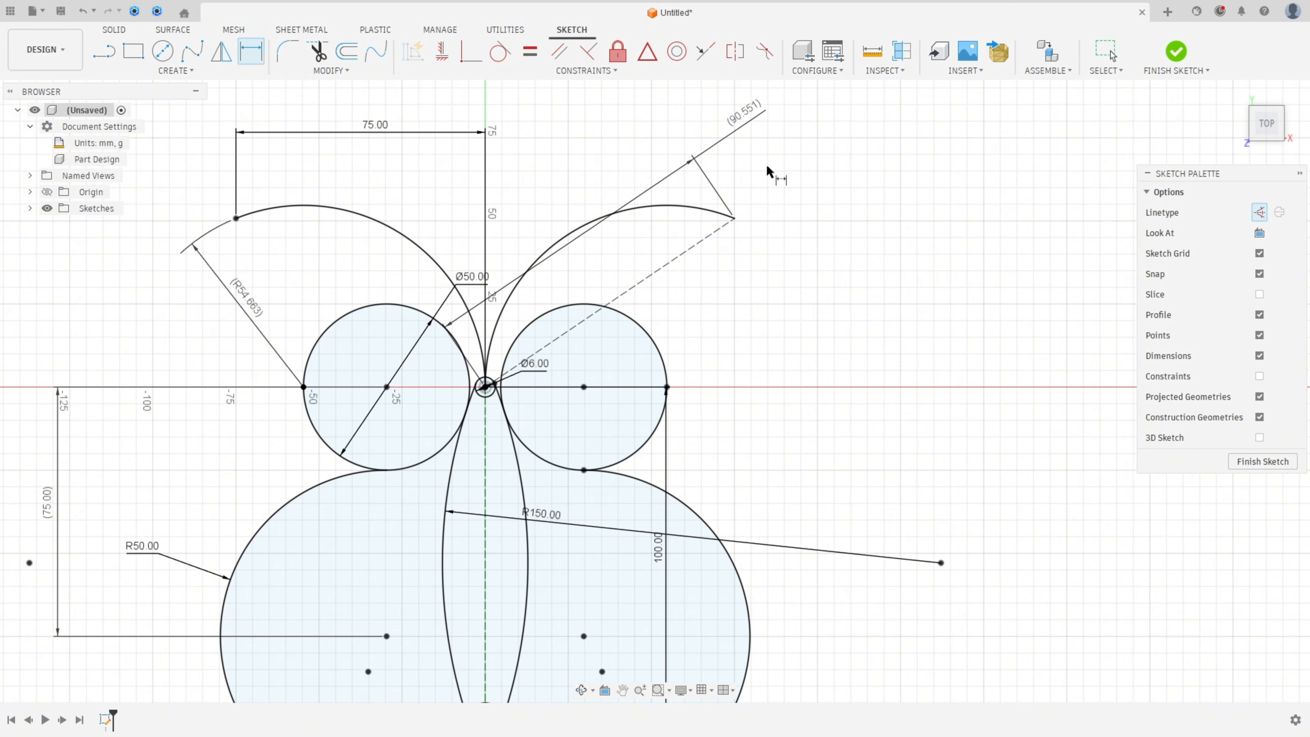
mouse_move(768, 169)
shift+middle_down()
mouse_move(774, 213)
mouse_move(772, 187)
mouse_move(816, 205)
shift+middle_up()
click(1266, 133)
key(Escape)
key(d)
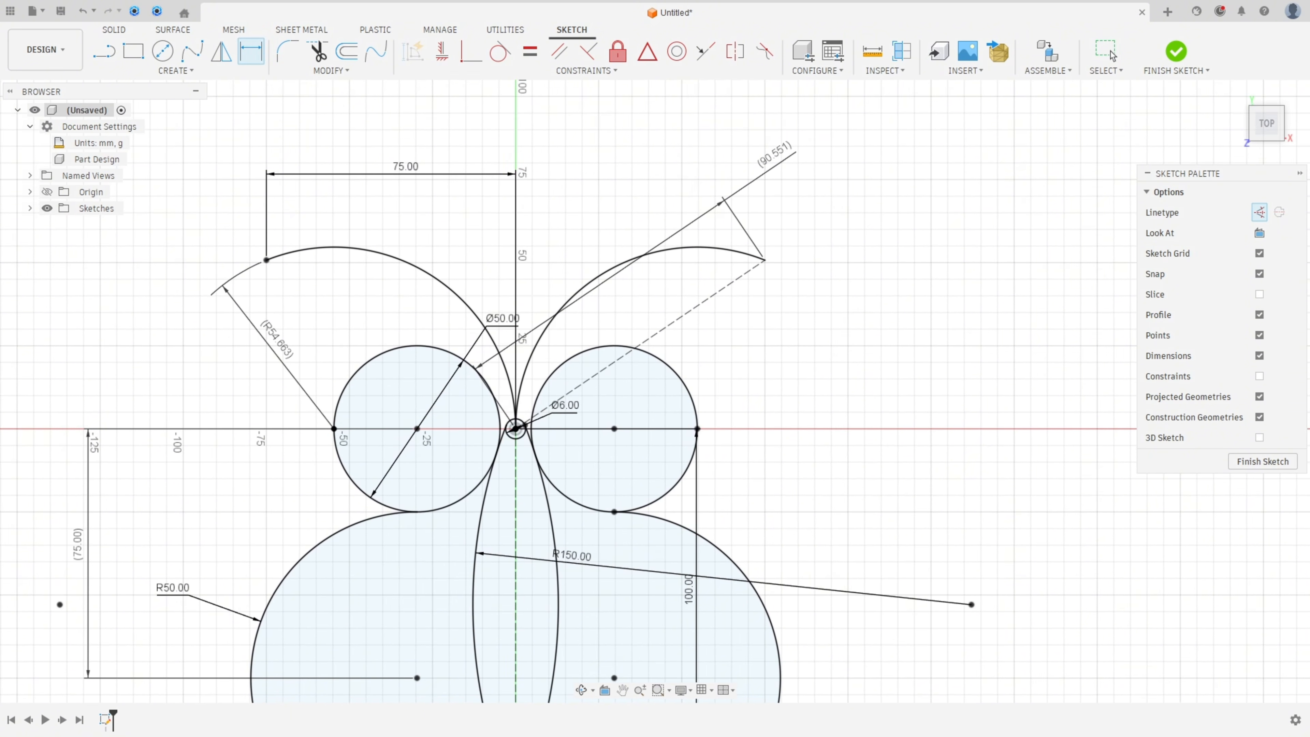
Step: Switch to the reference PDF and trace arc C from point A to point B with the pen
key(alt+Tab)
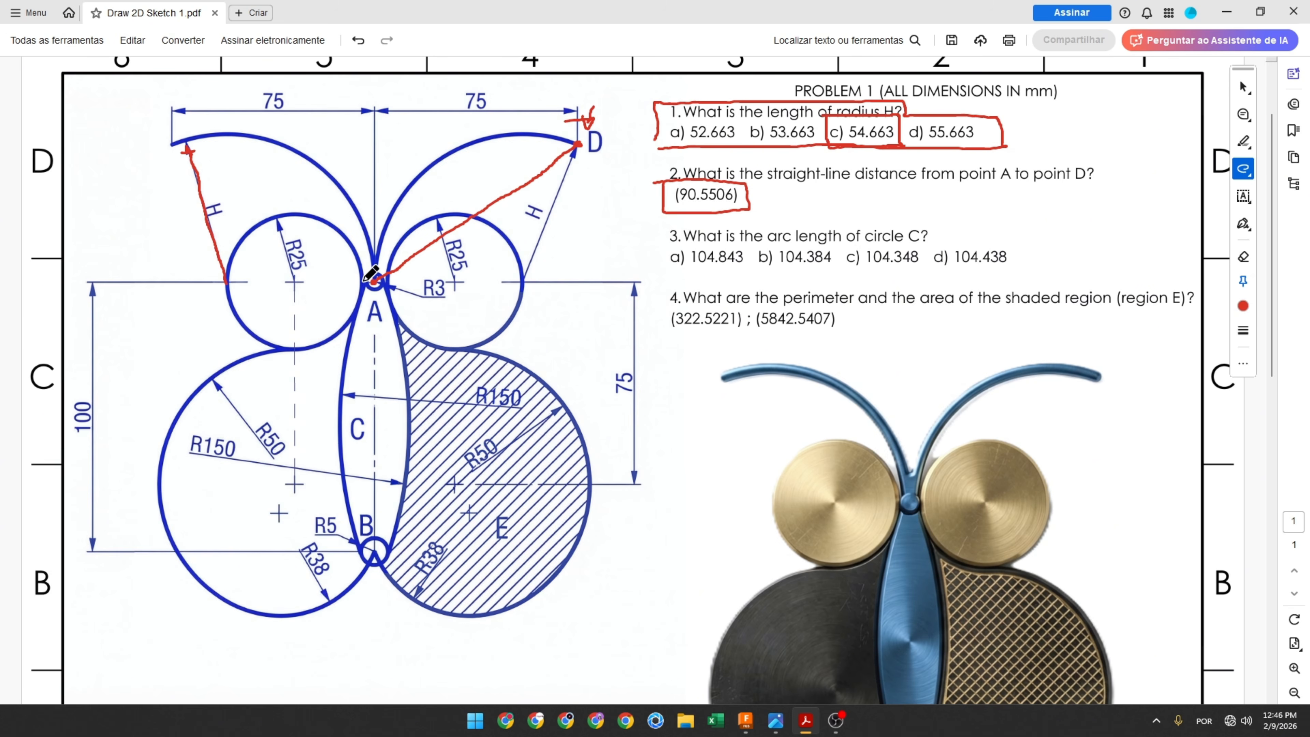
mouse_move(370, 277)
mouse_down()
mouse_move(342, 412)
mouse_move(364, 551)
mouse_up()
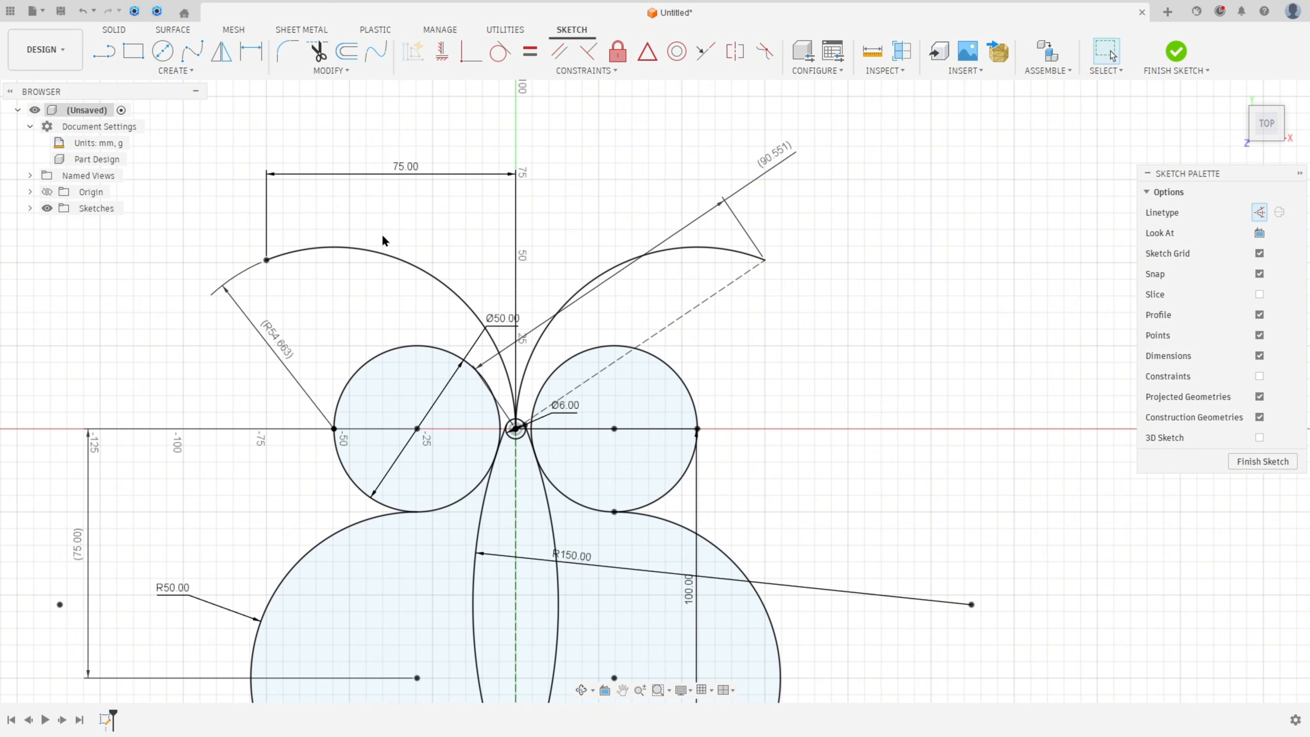
Step: Measure the length of arc C with the Measure tool
click(114, 30)
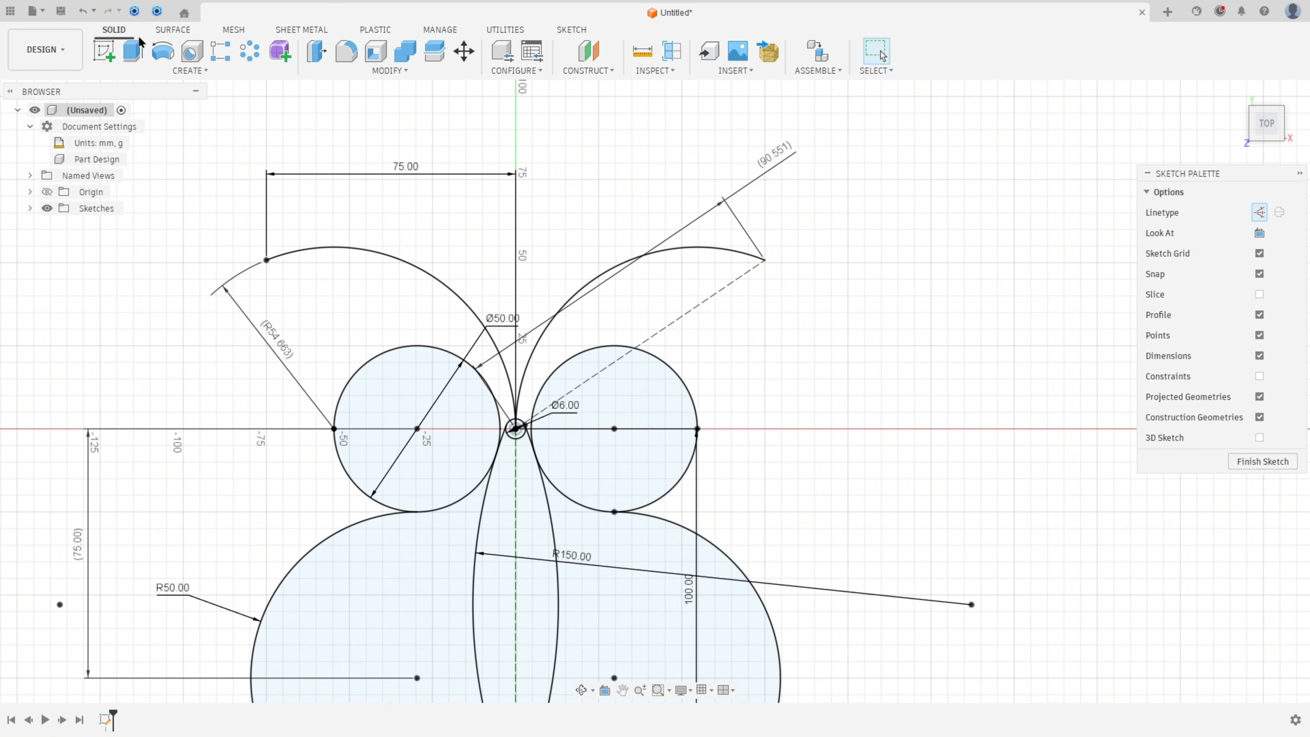
click(643, 52)
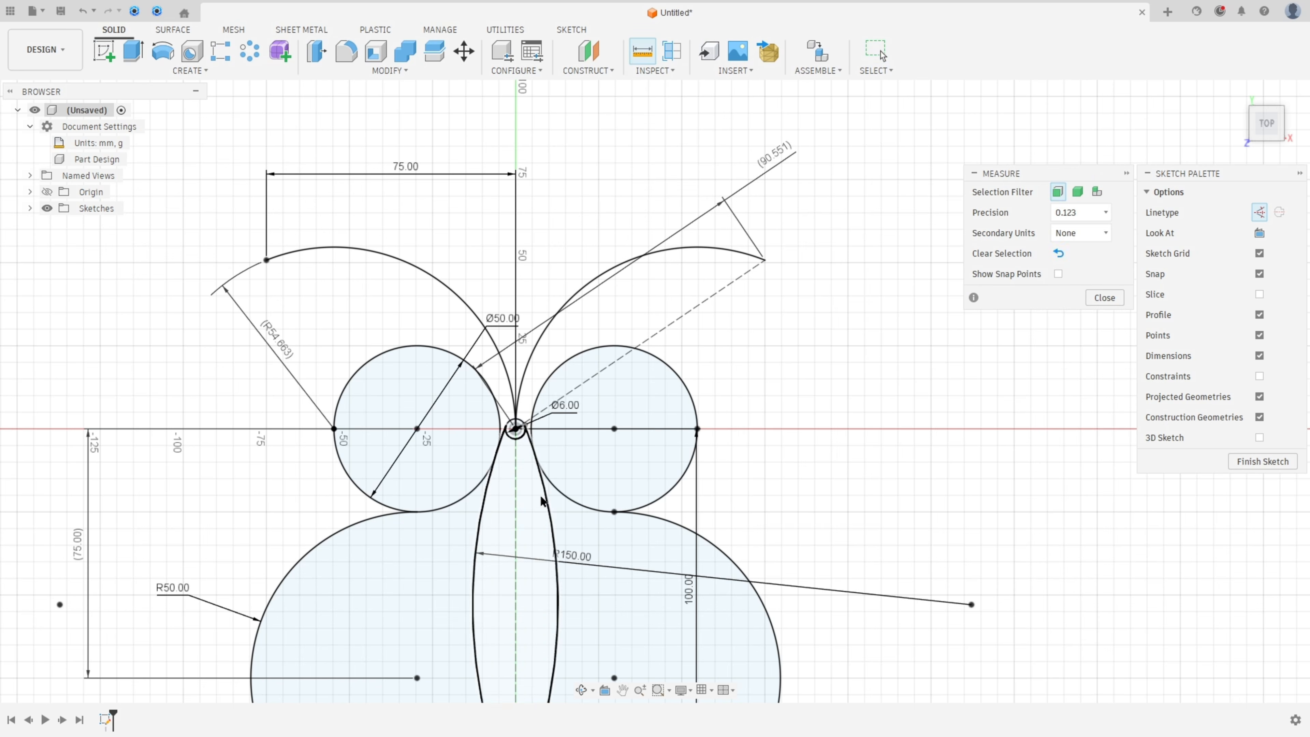
middle_drag(540, 492, 592, 276)
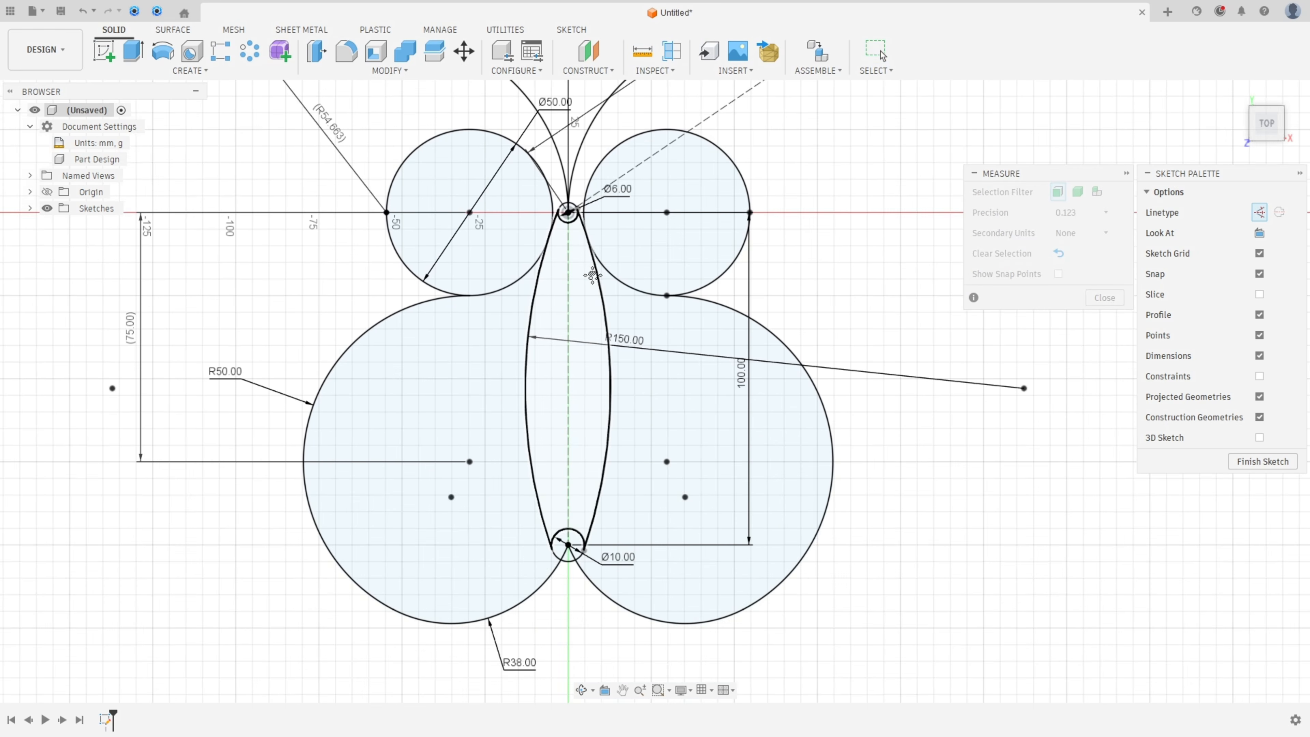
click(532, 325)
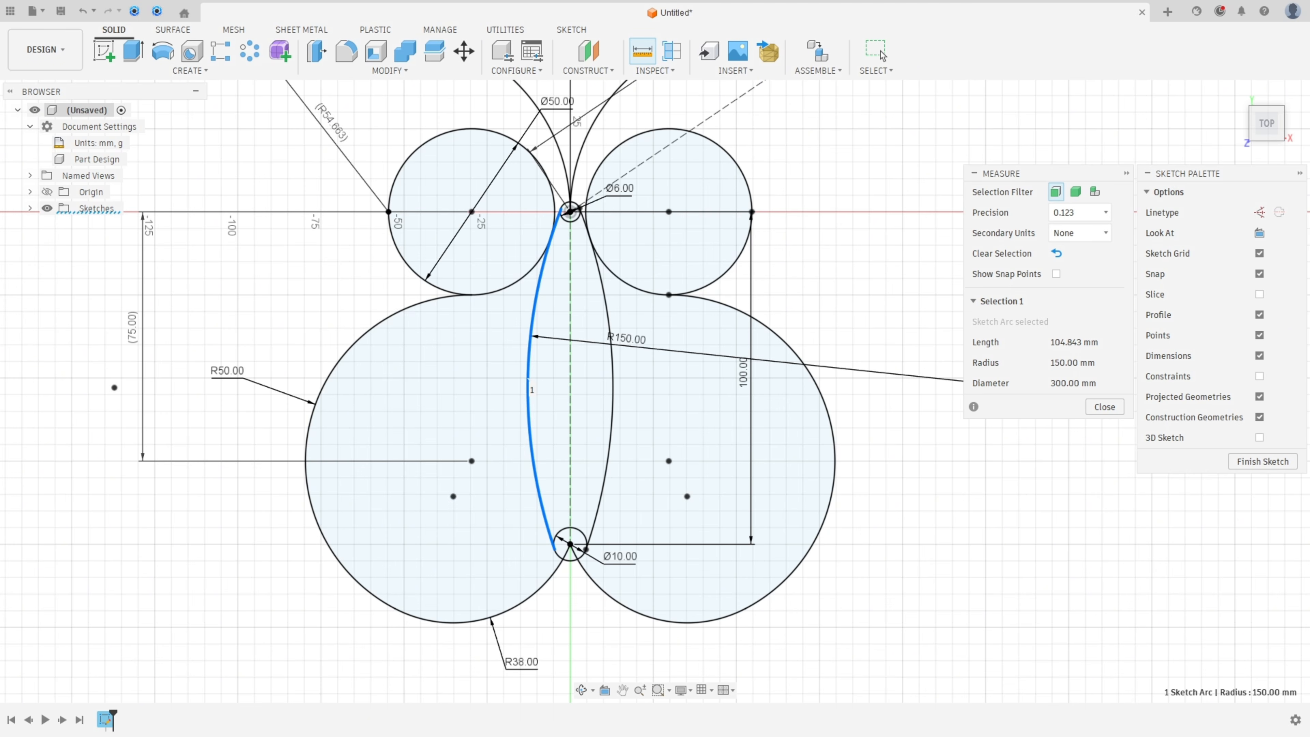
Step: On the reference PDF, box answer a) 104.843 for question 3 and trace the outline of shaded region E
key(alt+Tab)
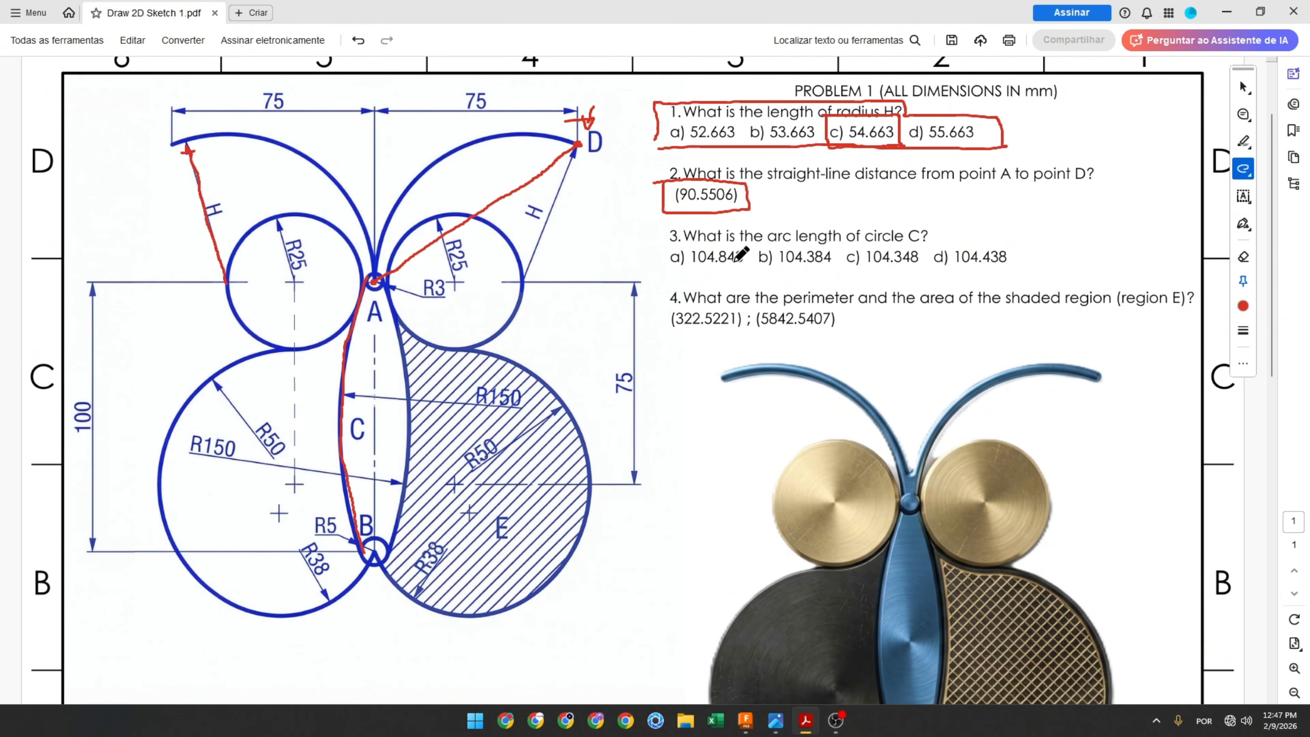
mouse_move(693, 269)
mouse_down()
mouse_move(737, 269)
mouse_move(759, 238)
mouse_move(663, 261)
mouse_move(696, 272)
mouse_up()
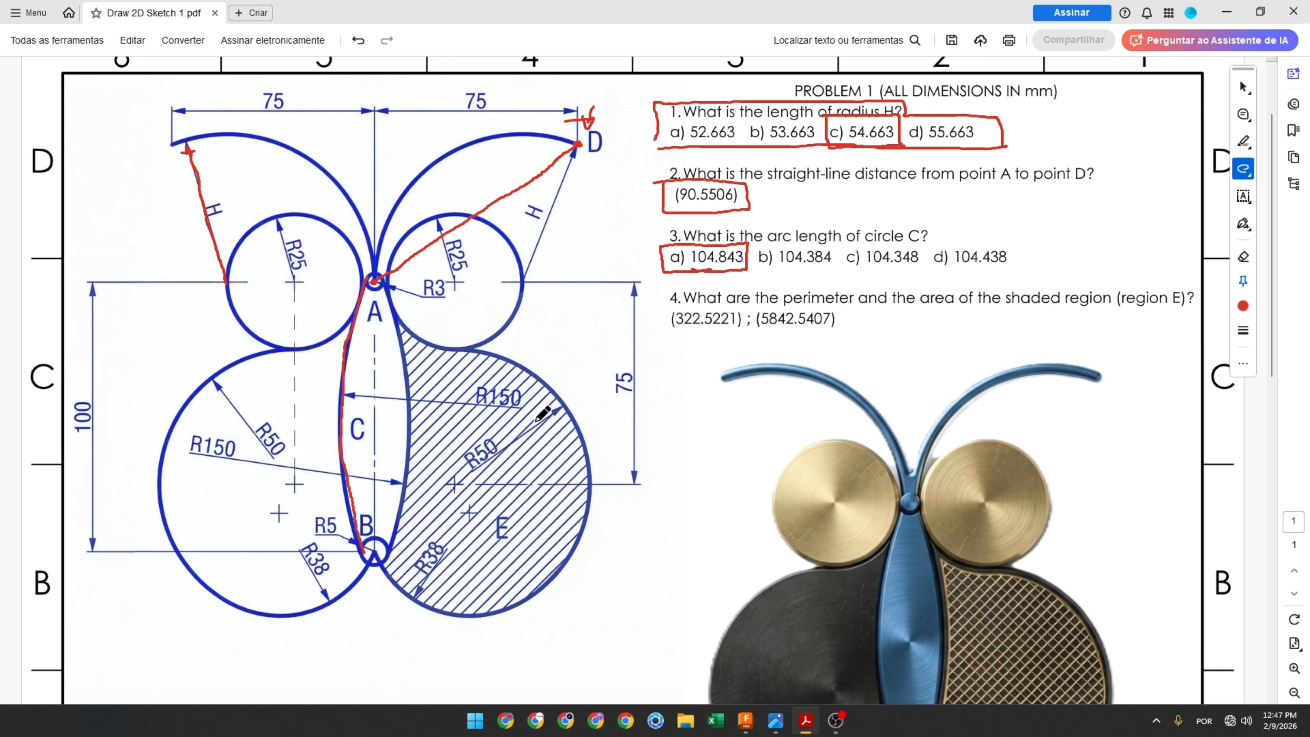
mouse_move(392, 303)
mouse_down()
mouse_move(422, 330)
mouse_move(547, 374)
mouse_move(599, 467)
mouse_move(571, 555)
mouse_move(503, 607)
mouse_move(407, 597)
mouse_move(386, 554)
mouse_move(407, 434)
mouse_move(391, 303)
mouse_up()
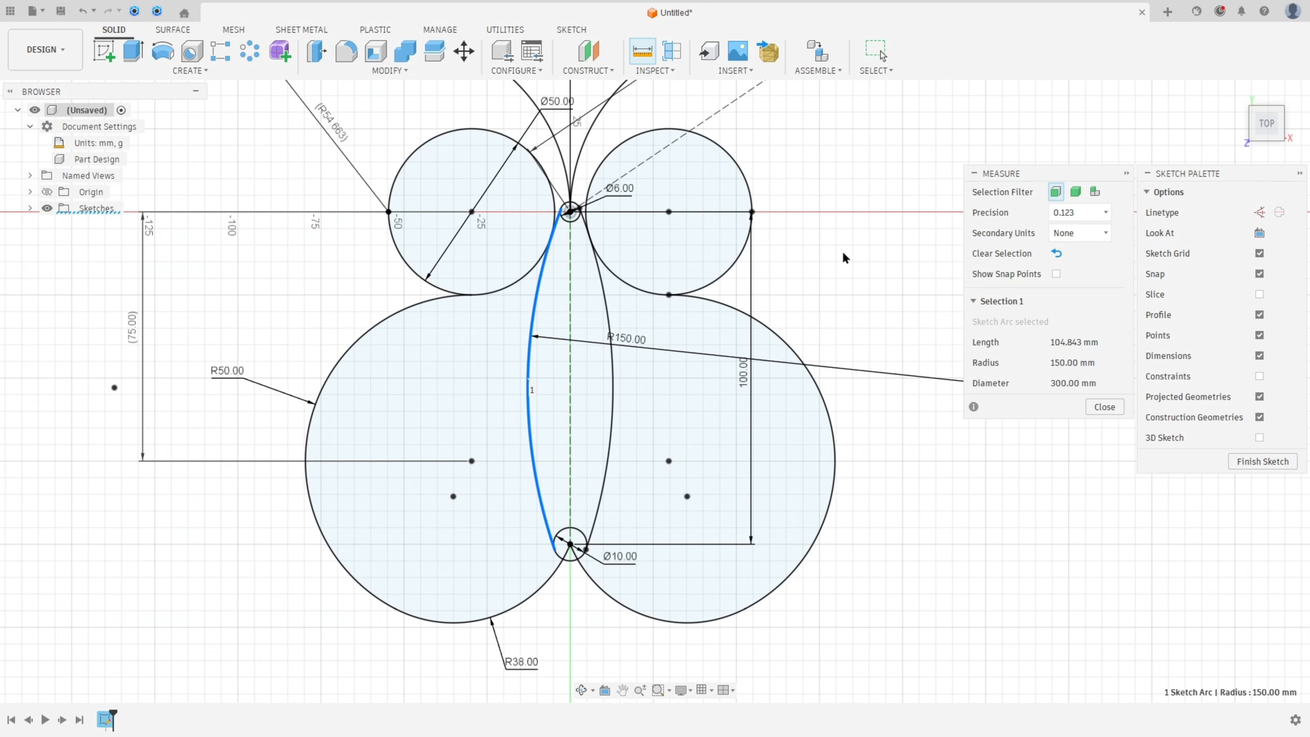
Step: Measure the area and loop length of the shaded region E profile
click(845, 253)
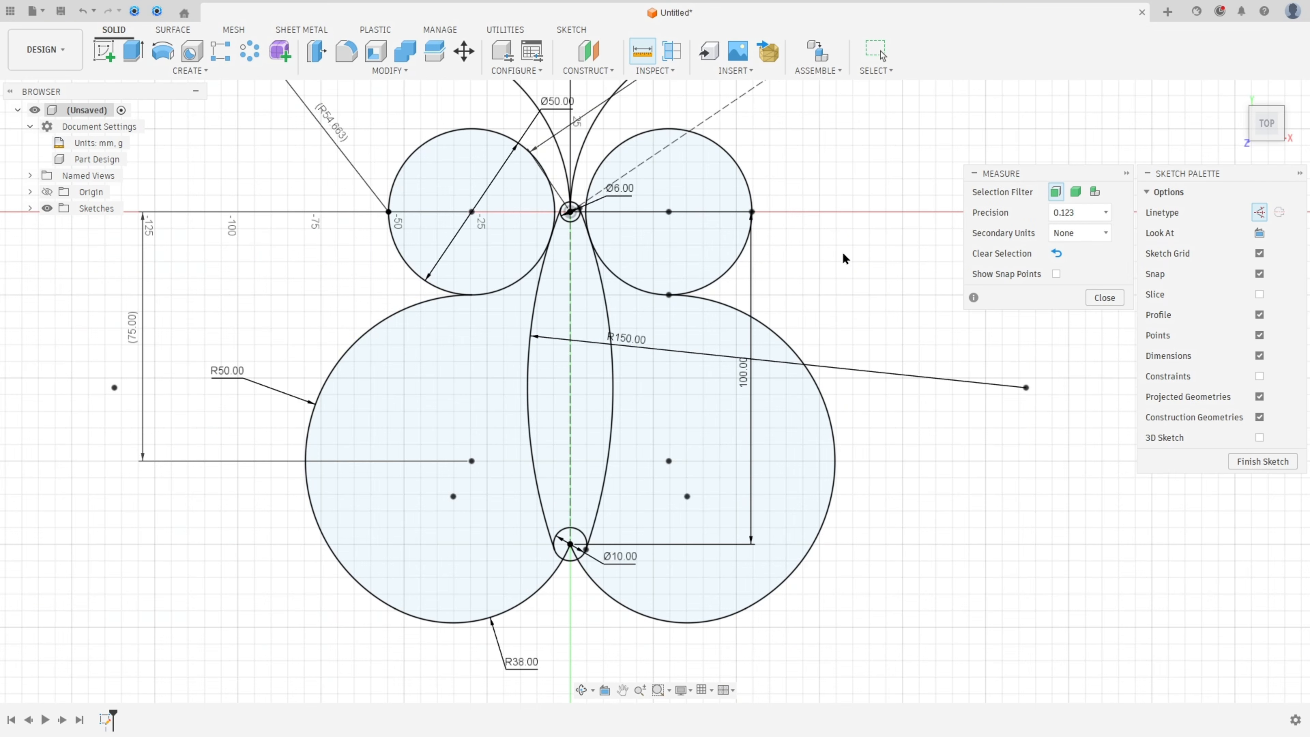
click(643, 52)
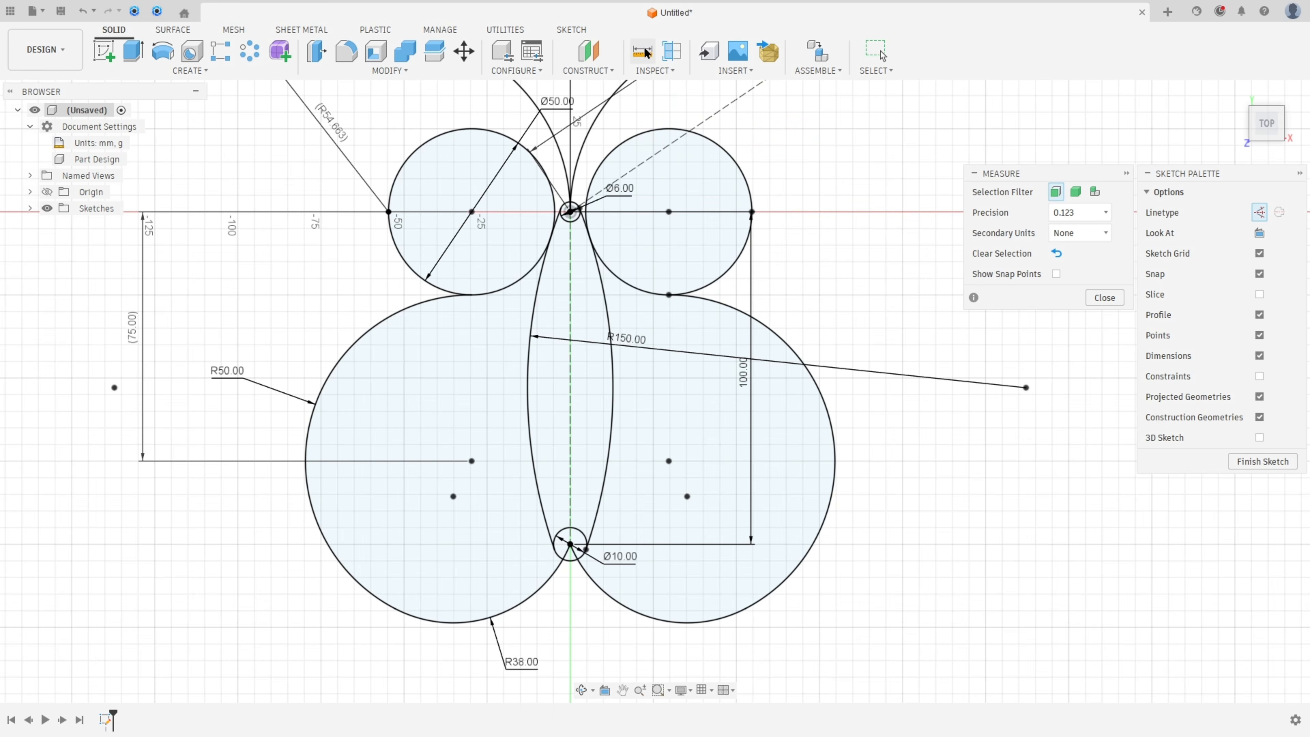
click(702, 426)
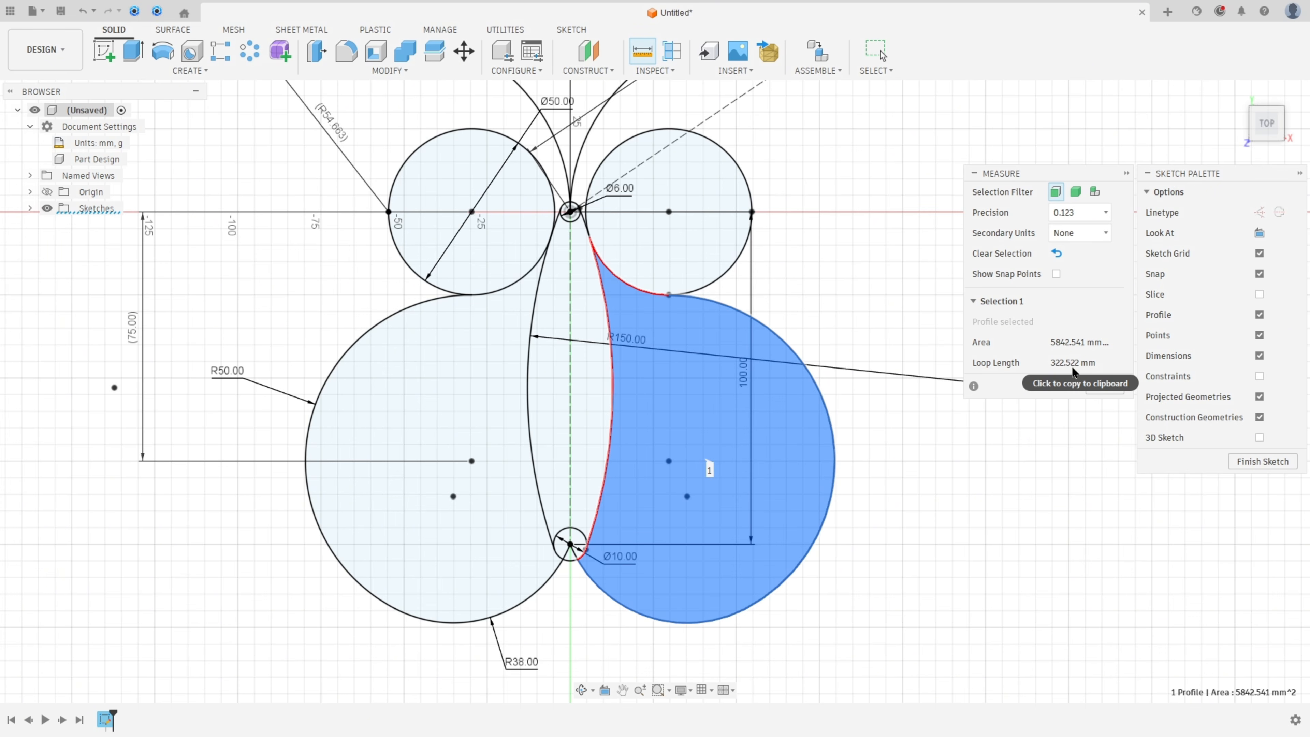
Step: Examine question 4's expected perimeter and area values in the reference image
drag(0, 131, 478, 180)
scroll(669, 321, up, 3)
scroll(671, 323, up, 5)
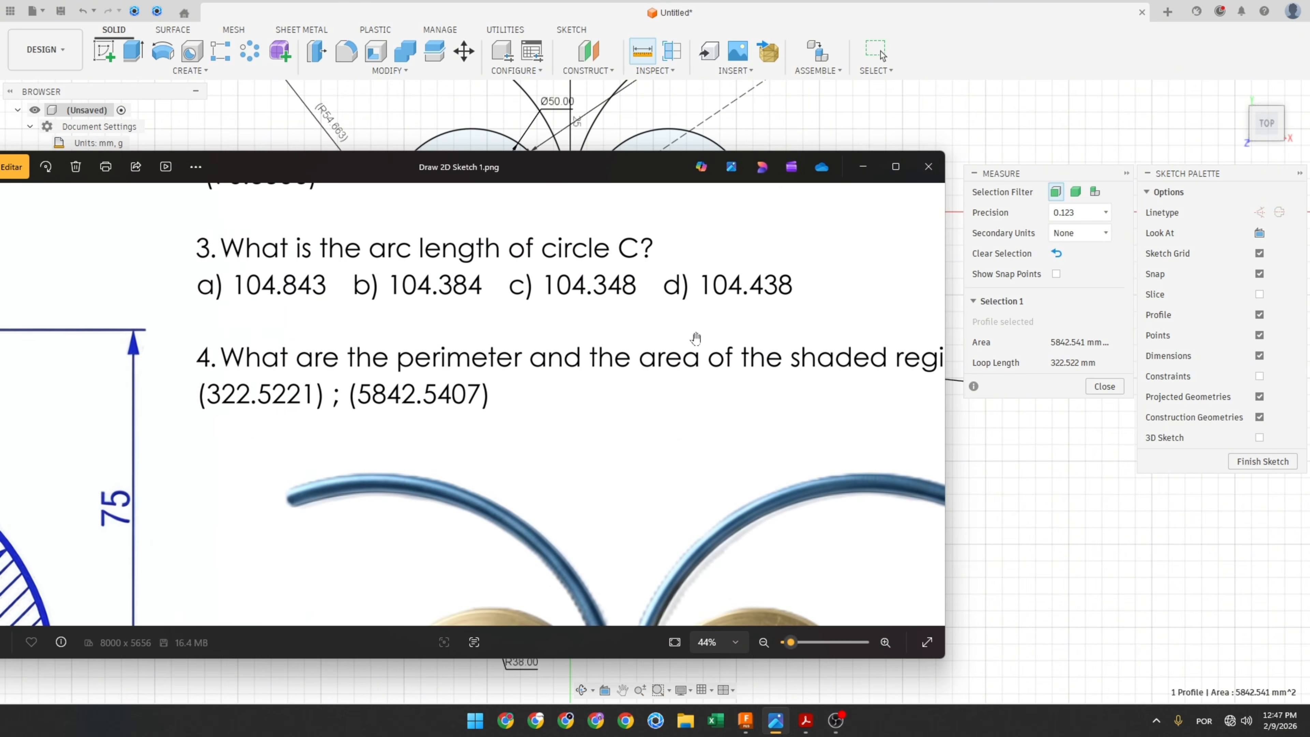
drag(829, 383, 877, 388)
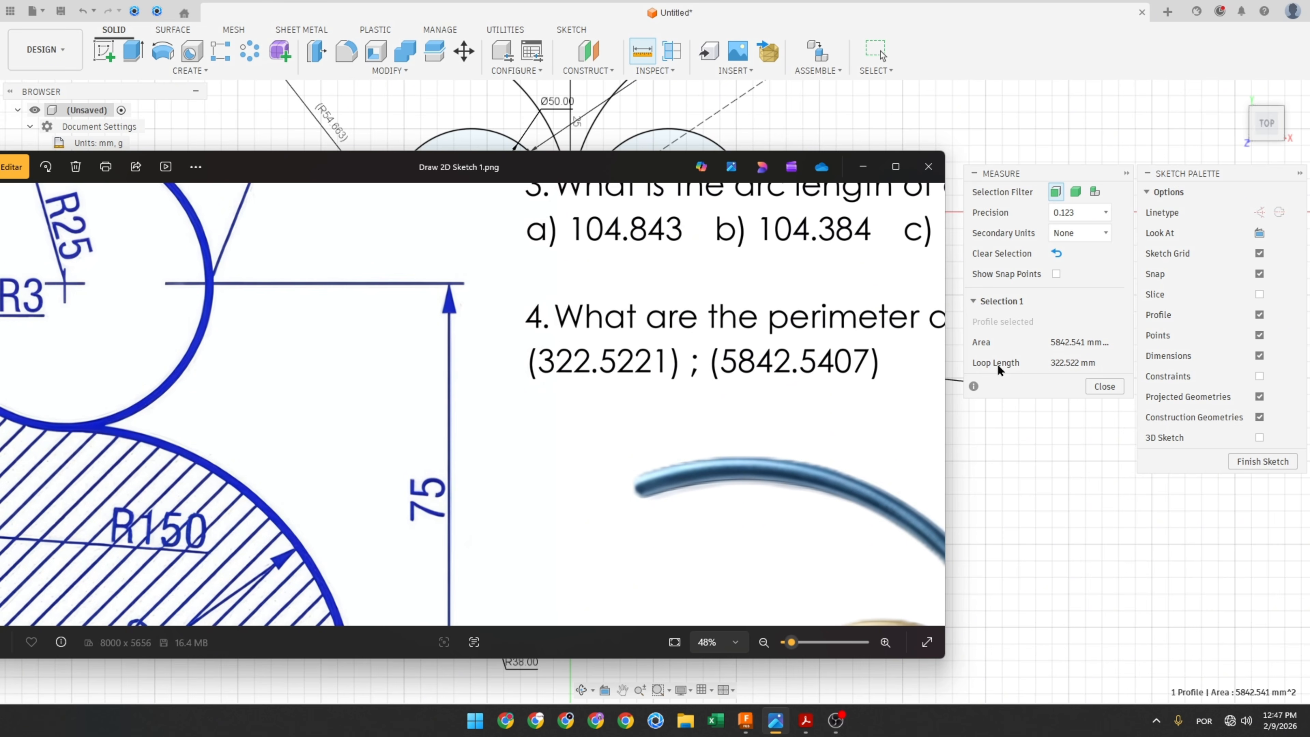
Step: Close the Measure tool, finish the sketch and return to the top view
click(1104, 386)
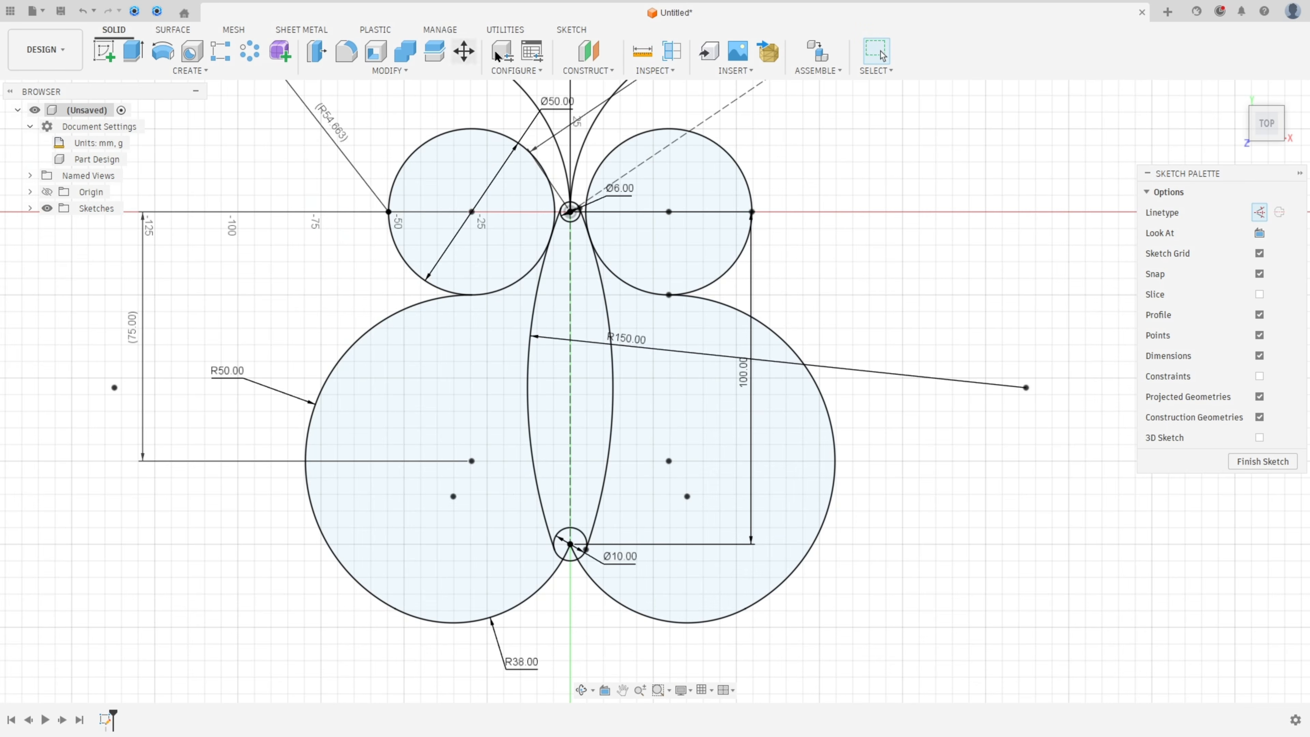
click(571, 29)
click(1167, 51)
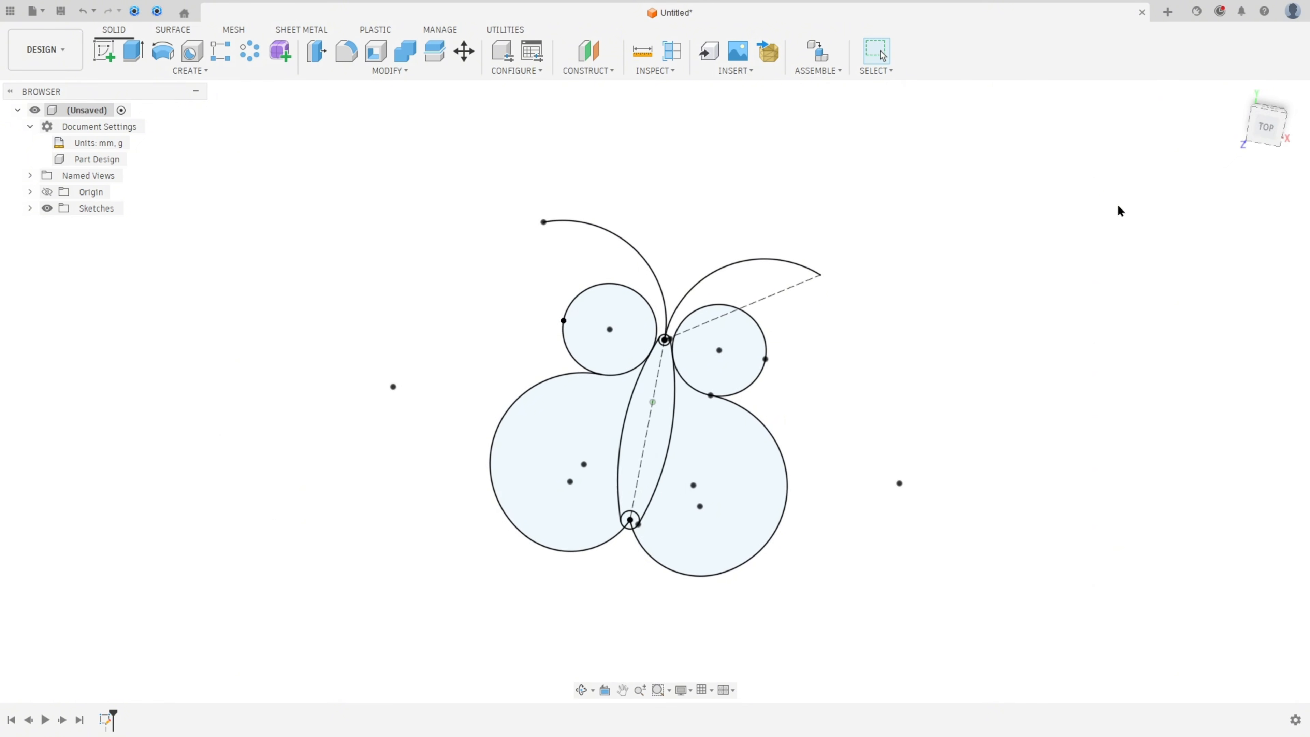
click(1262, 135)
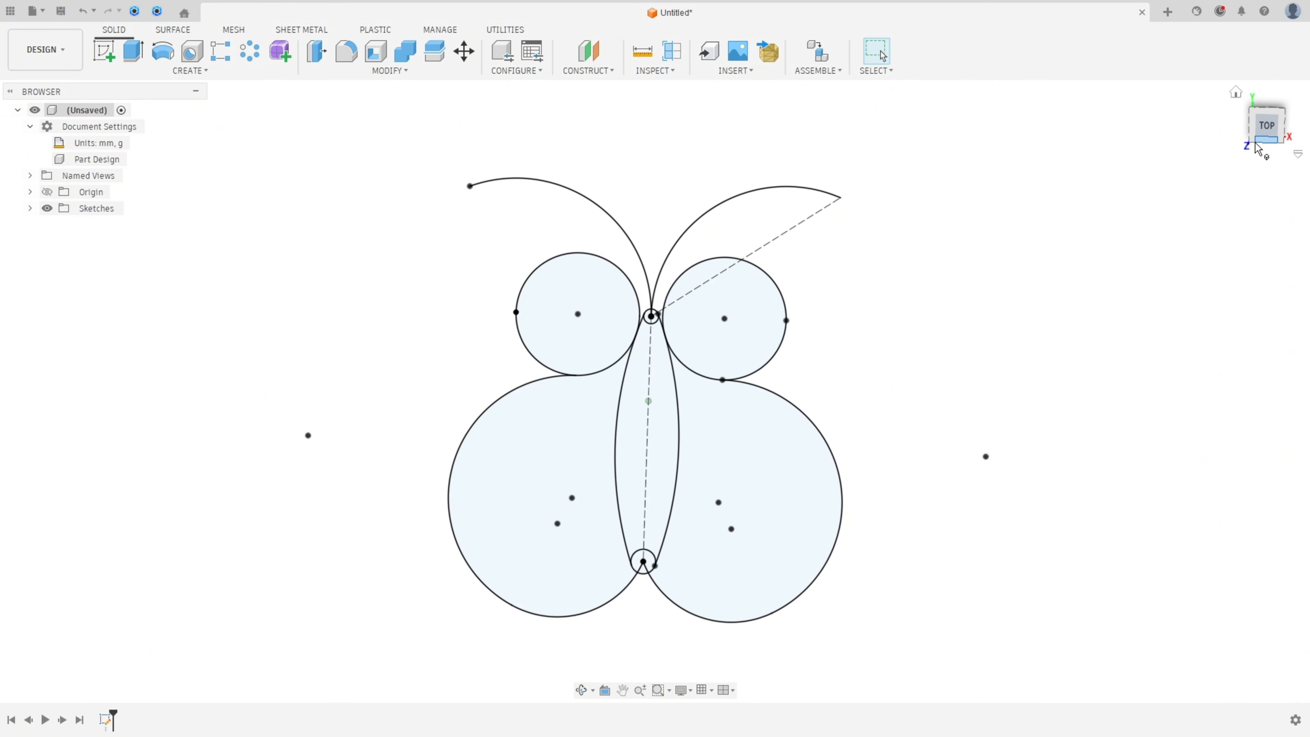